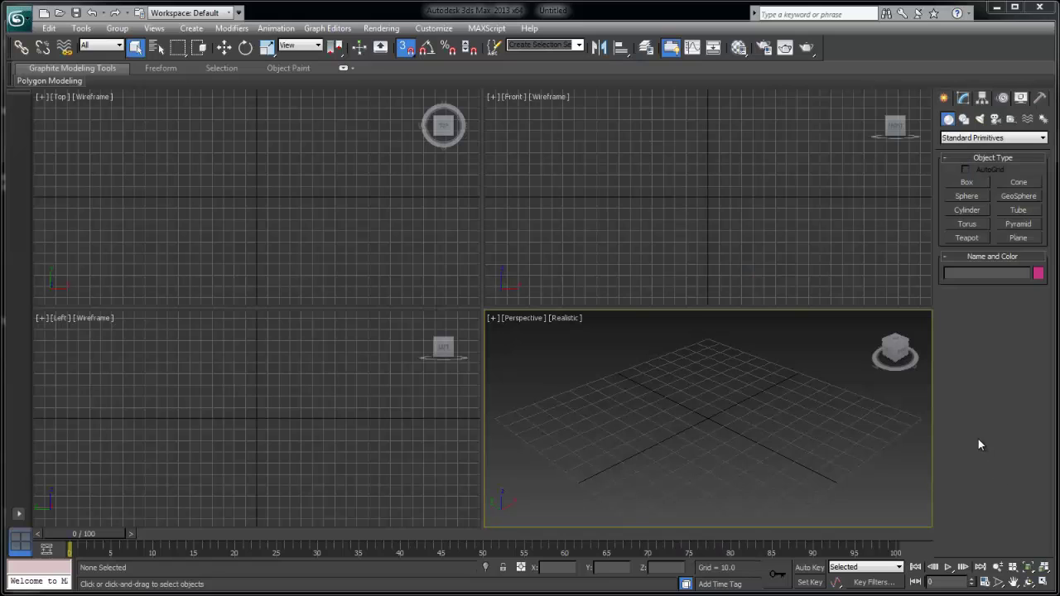
# Draw a circle spline of radius 18.209 on the Perspective grid and maximize that viewport.
pyautogui.click(964, 118)
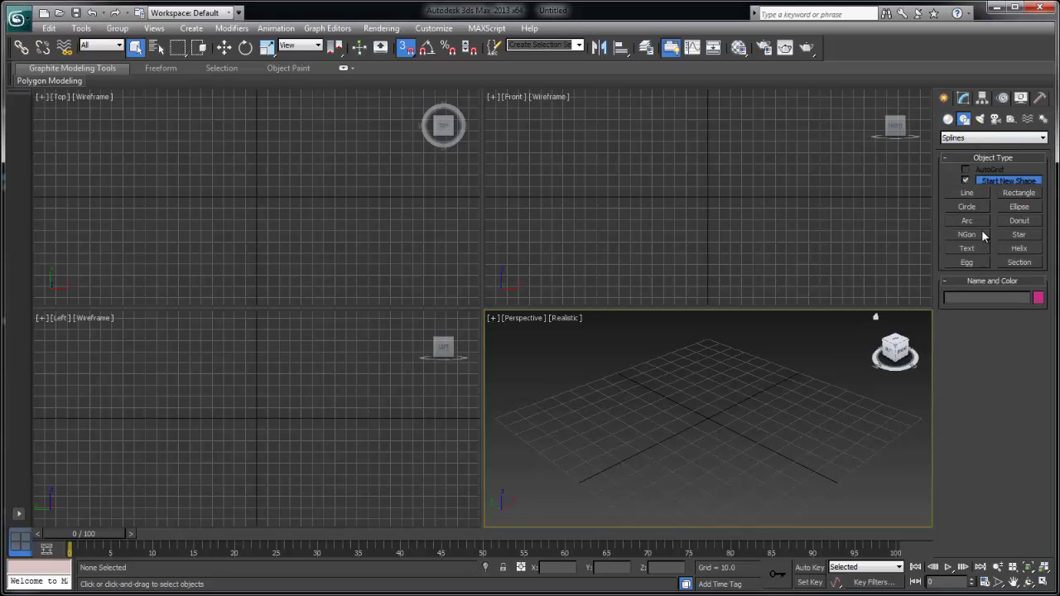
pyautogui.click(969, 207)
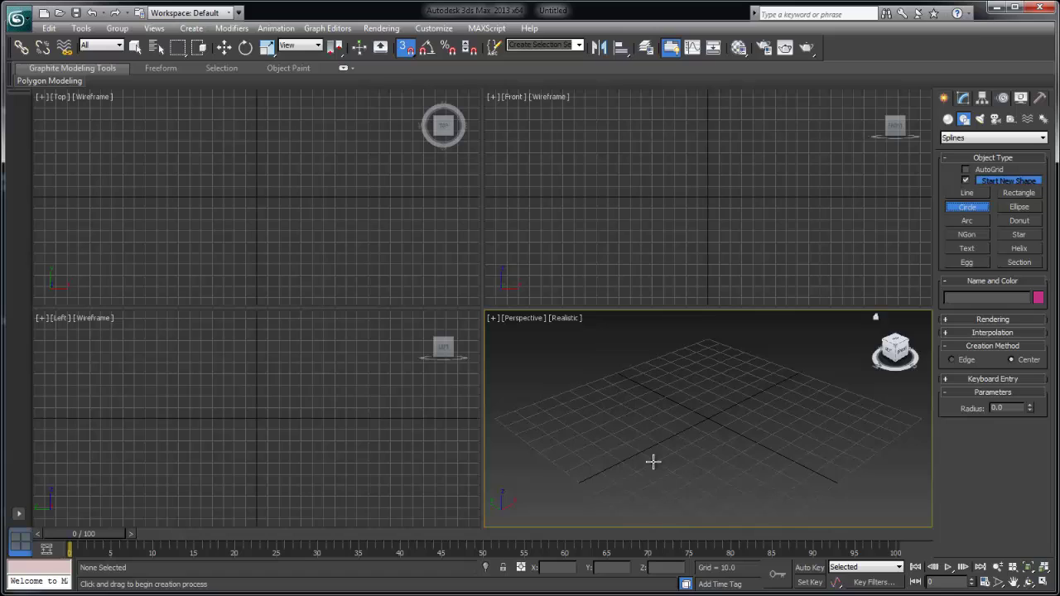
pyautogui.moveTo(750, 439); pyautogui.dragTo(759, 464)
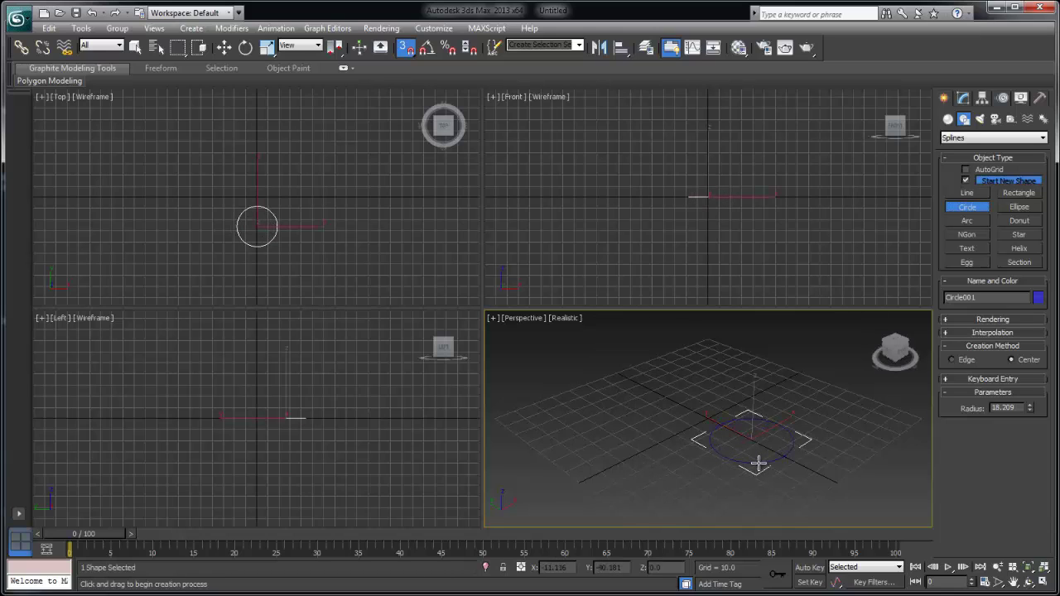
pyautogui.hotkey('alt', 'w')
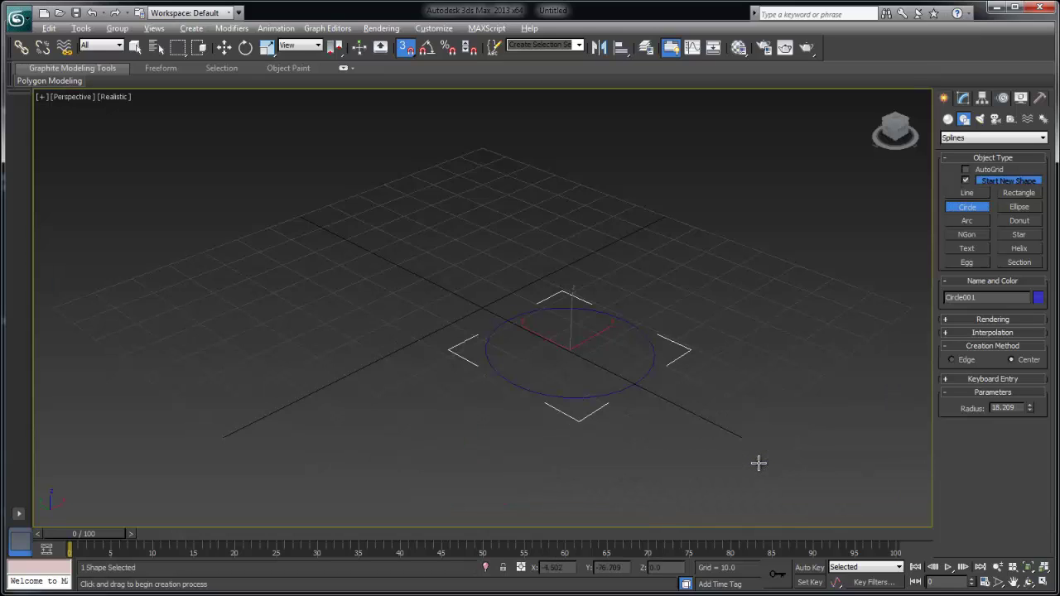
# Change the circle's object colour to green and exit circle creation.
pyautogui.click(1039, 301)
pyautogui.click(489, 283)
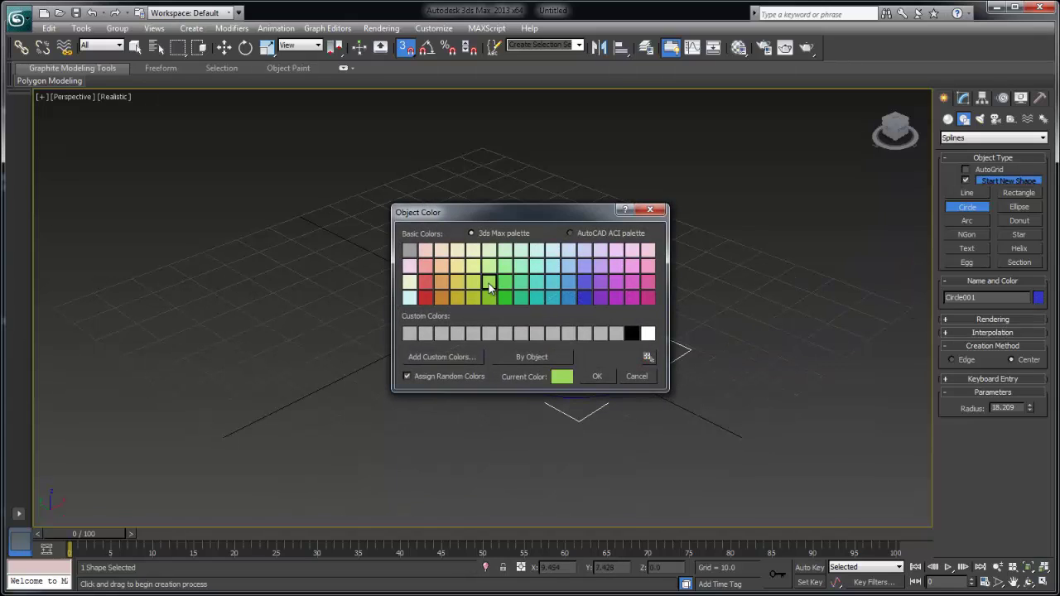
pyautogui.click(585, 376)
pyautogui.rightClick(584, 373)
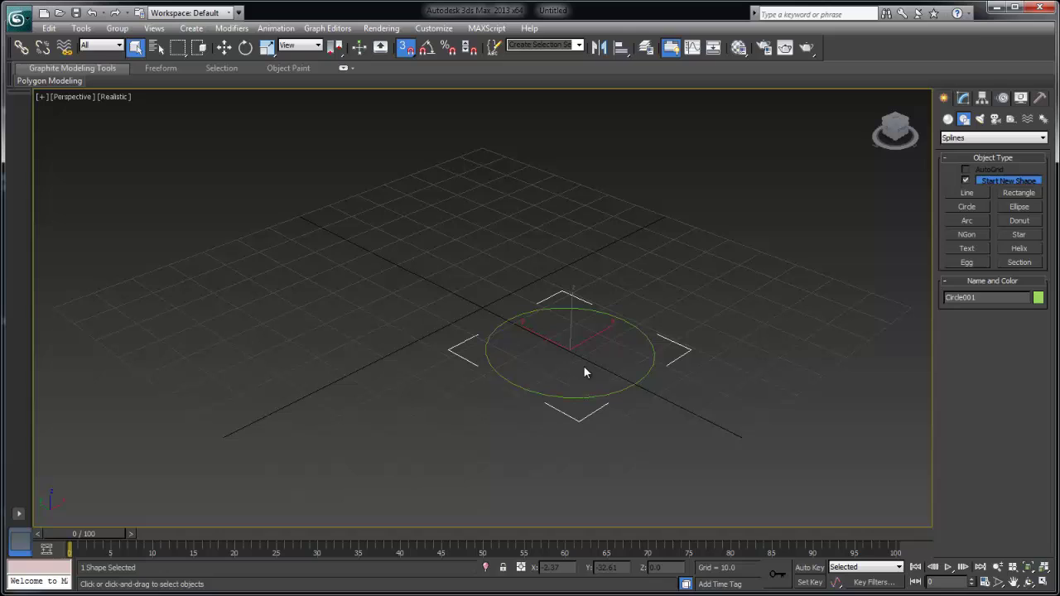
# Draw a six-sided NGon hexagon and a 43.356 × 32.707 rectangle beside the circle.
pyautogui.click(967, 234)
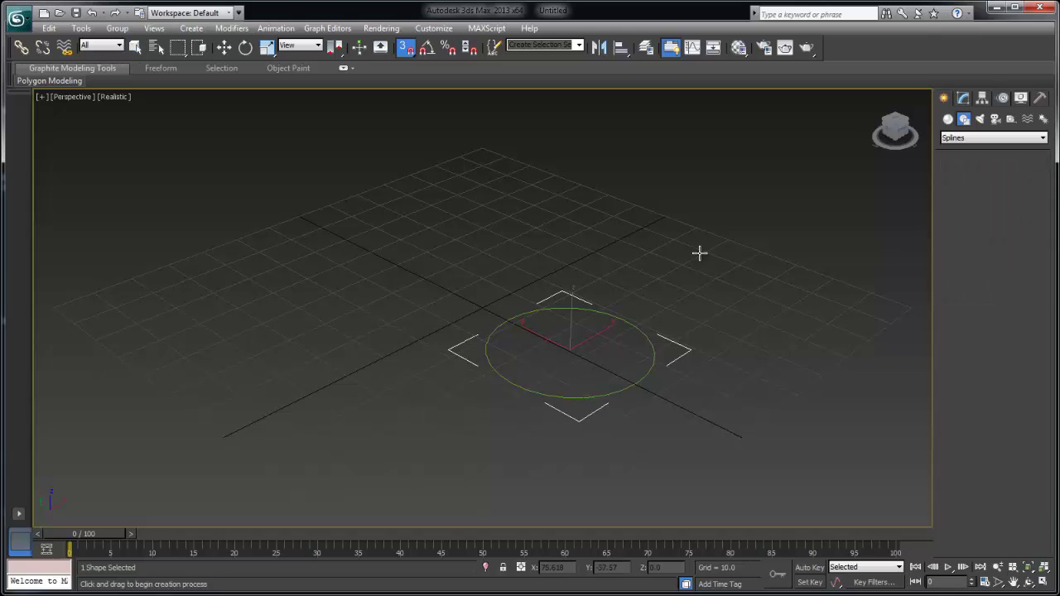
pyautogui.moveTo(412, 271); pyautogui.dragTo(428, 321)
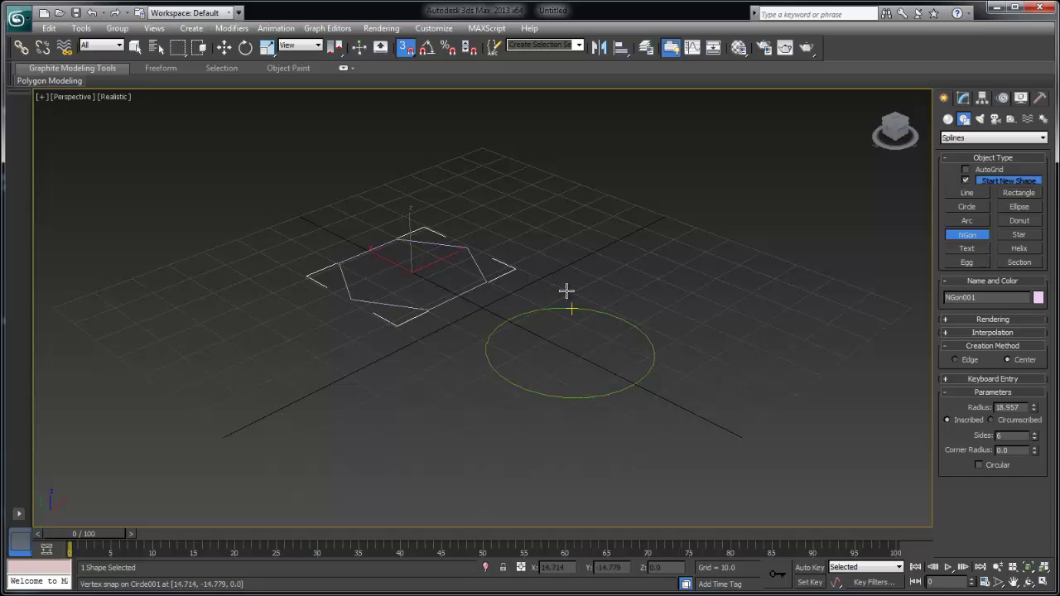
pyautogui.keyDown('alt'); pyautogui.moveTo(577, 303); pyautogui.dragTo(625, 322, button='middle'); pyautogui.keyUp('alt')
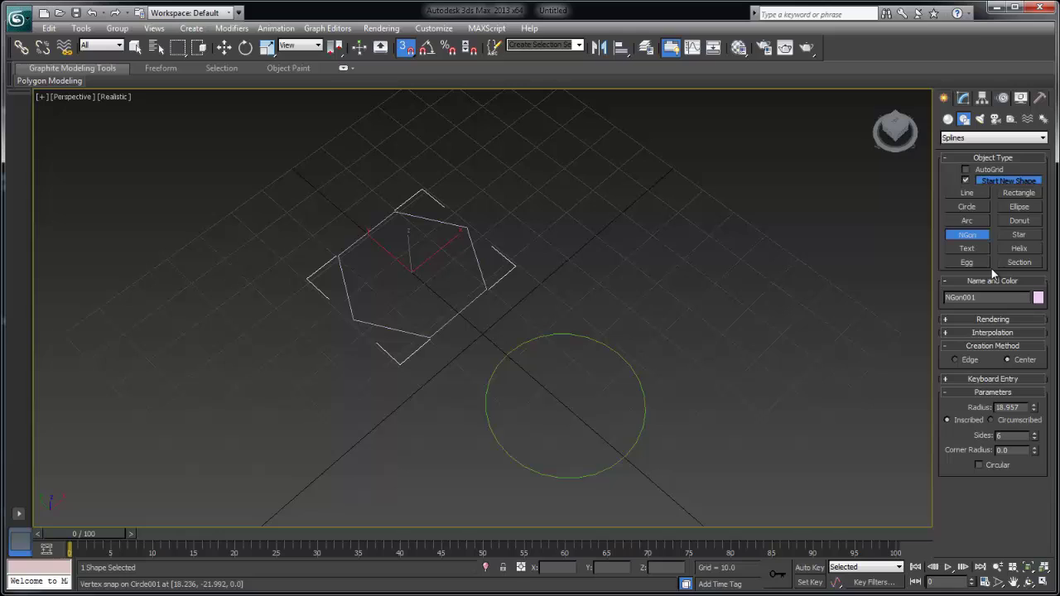
pyautogui.click(1018, 193)
pyautogui.moveTo(680, 192); pyautogui.dragTo(735, 376)
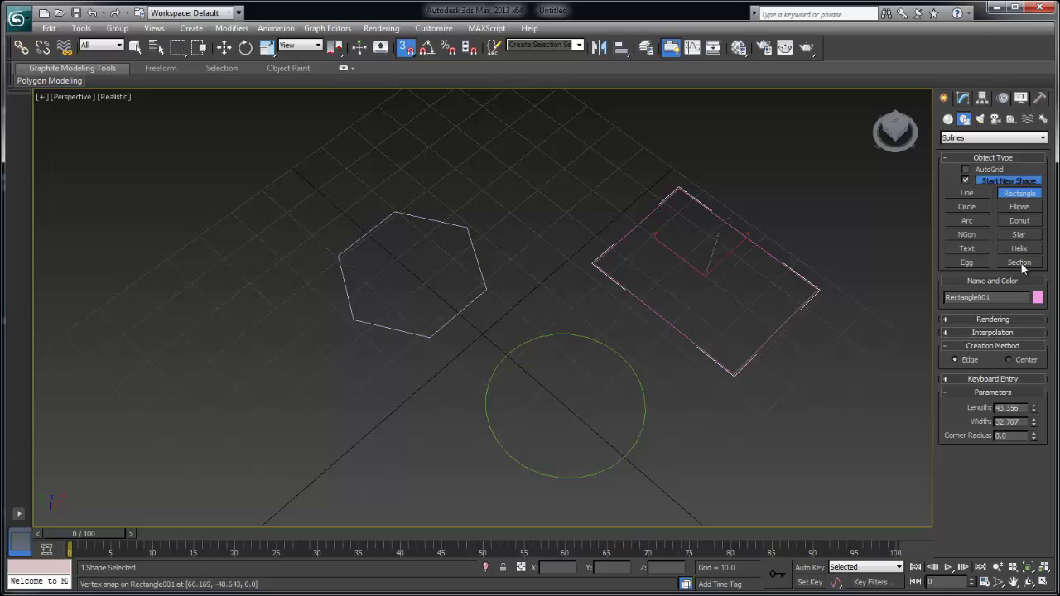
# Draw a closed three-vertex triangle line spline.
pyautogui.click(980, 195)
pyautogui.scroll(-5, 734, 314)
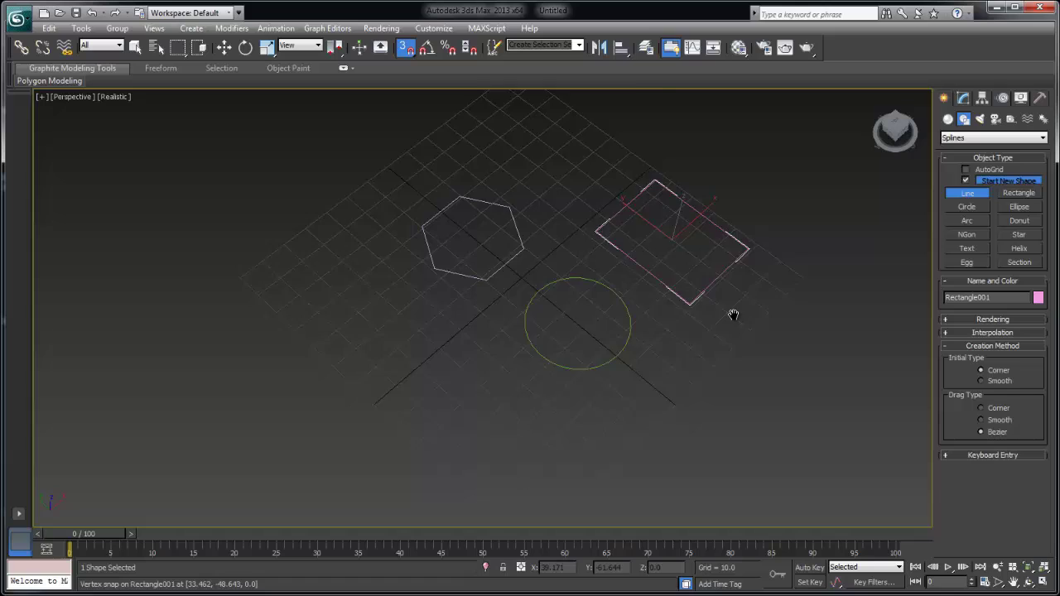
pyautogui.click(397, 276)
pyautogui.click(335, 309)
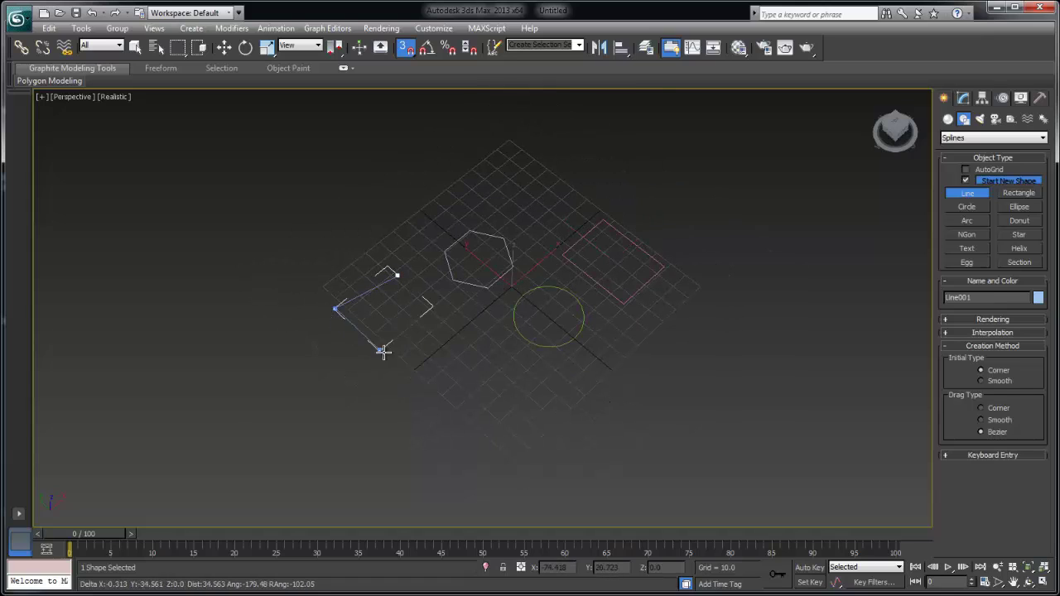
pyautogui.click(388, 368)
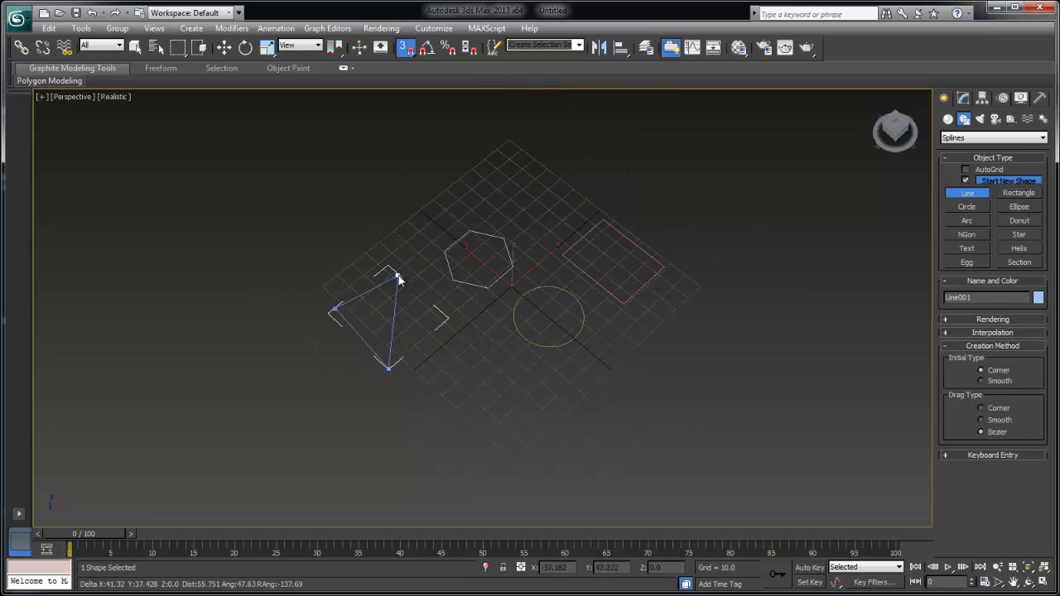
pyautogui.click(397, 276)
pyautogui.click(536, 382)
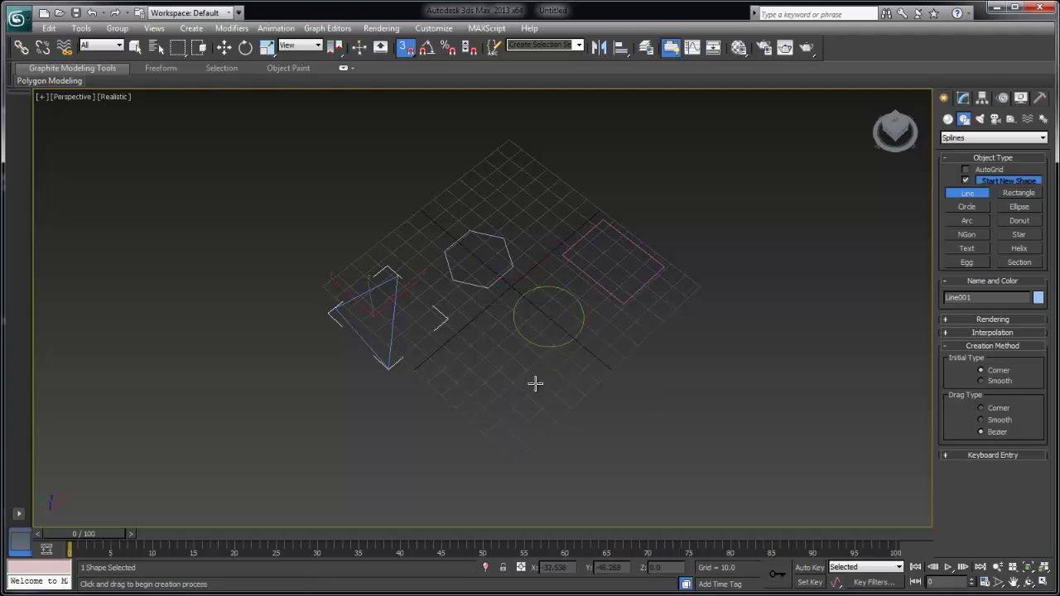
# Draw a five-vertex green line below the circle, leaving it open.
pyautogui.click(488, 360)
pyautogui.click(431, 380)
pyautogui.click(407, 445)
pyautogui.click(487, 479)
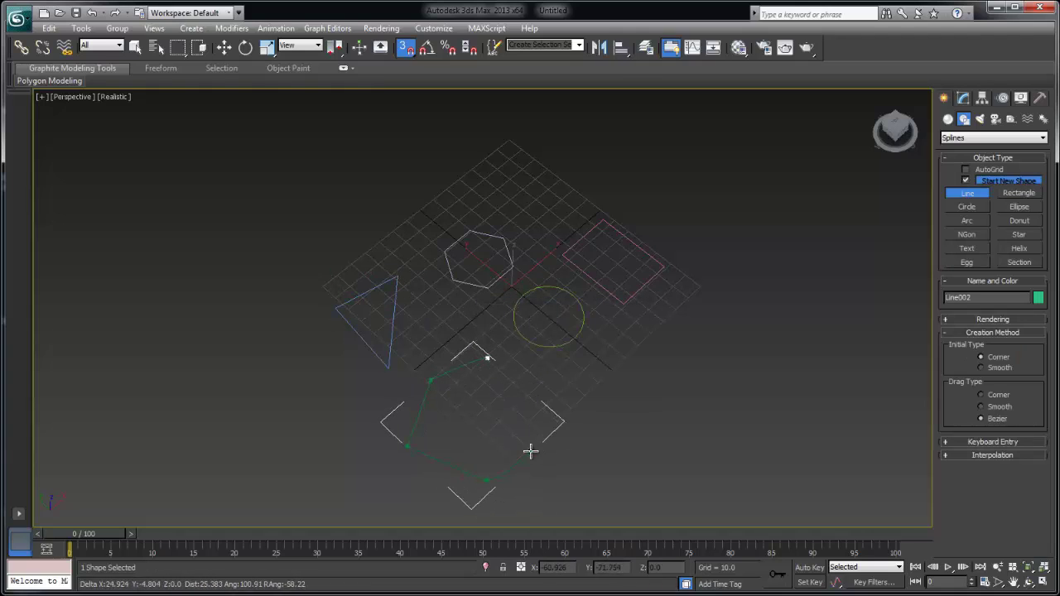
pyautogui.click(537, 431)
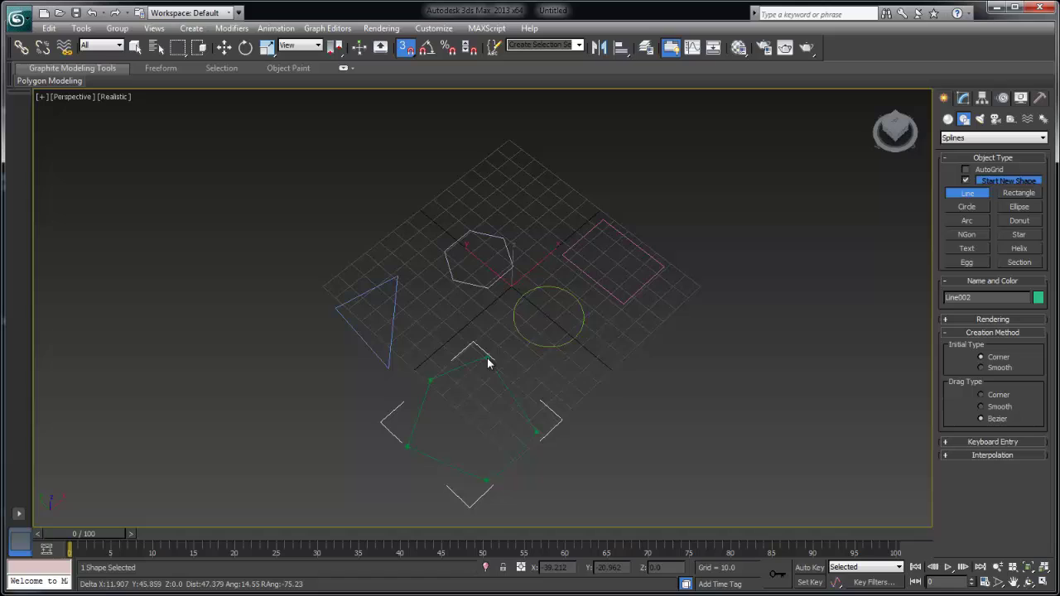
pyautogui.click(486, 359)
pyautogui.click(618, 386)
# Draw a closed four-vertex red line spline to the right and show its modifier stack.
pyautogui.click(687, 371)
pyautogui.click(603, 363)
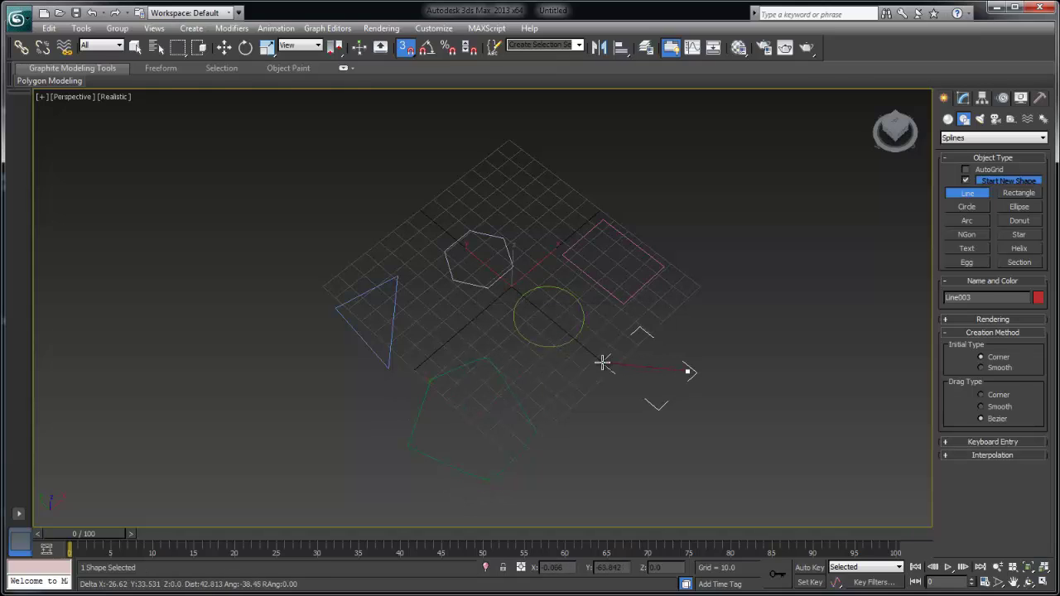
pyautogui.click(622, 479)
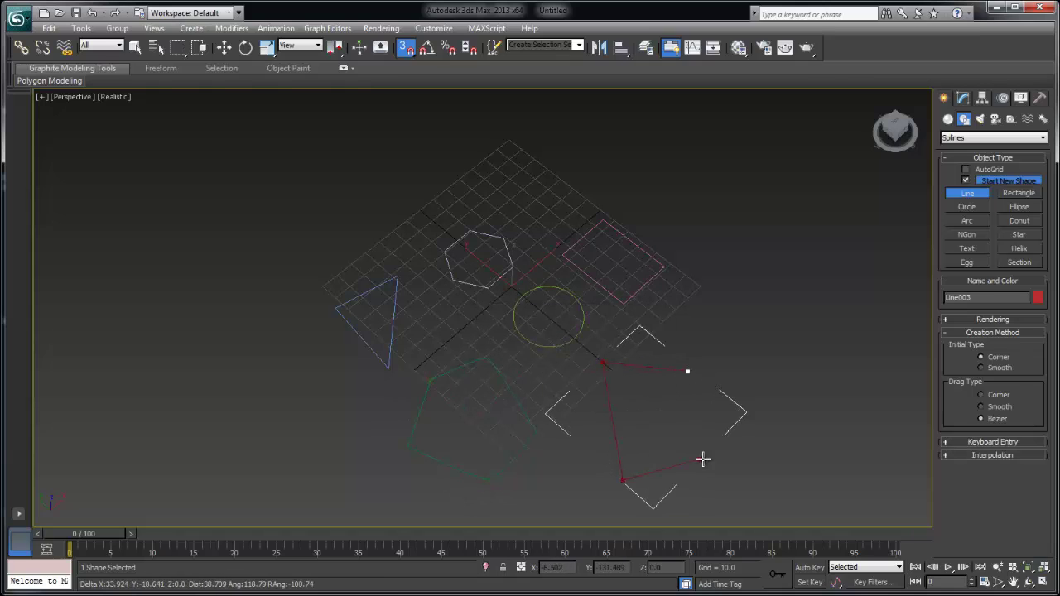
pyautogui.click(633, 392)
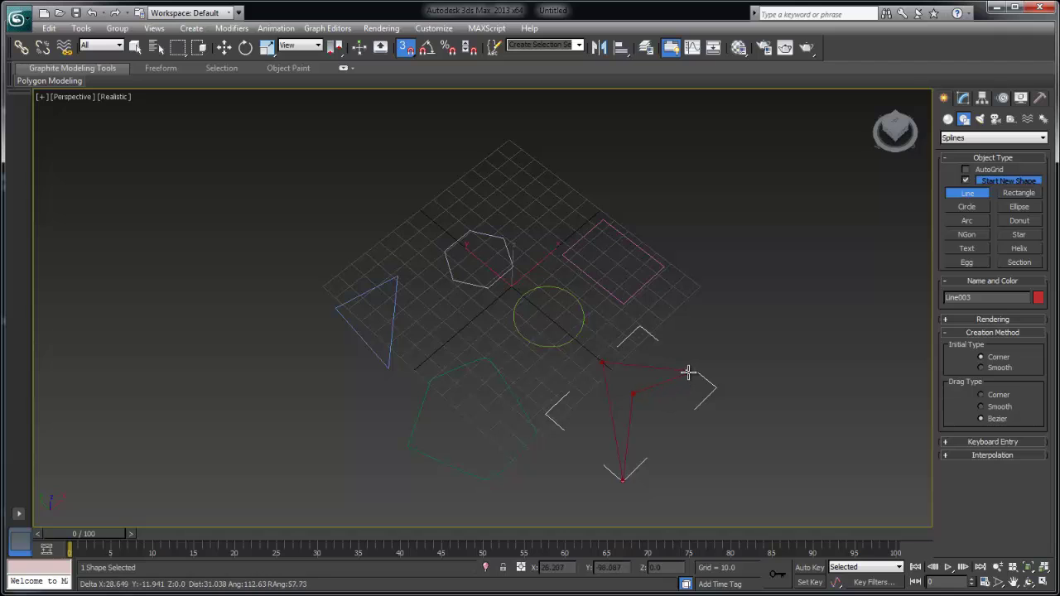
pyautogui.click(687, 371)
pyautogui.click(540, 380)
pyautogui.scroll(3, 575, 379)
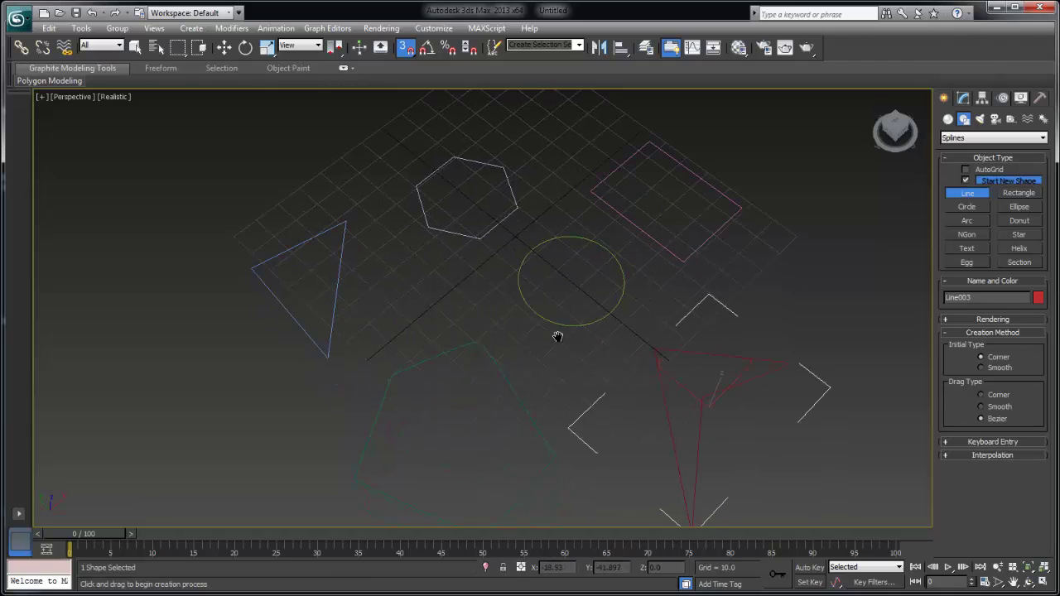
pyautogui.scroll(-3, 559, 336)
pyautogui.click(963, 98)
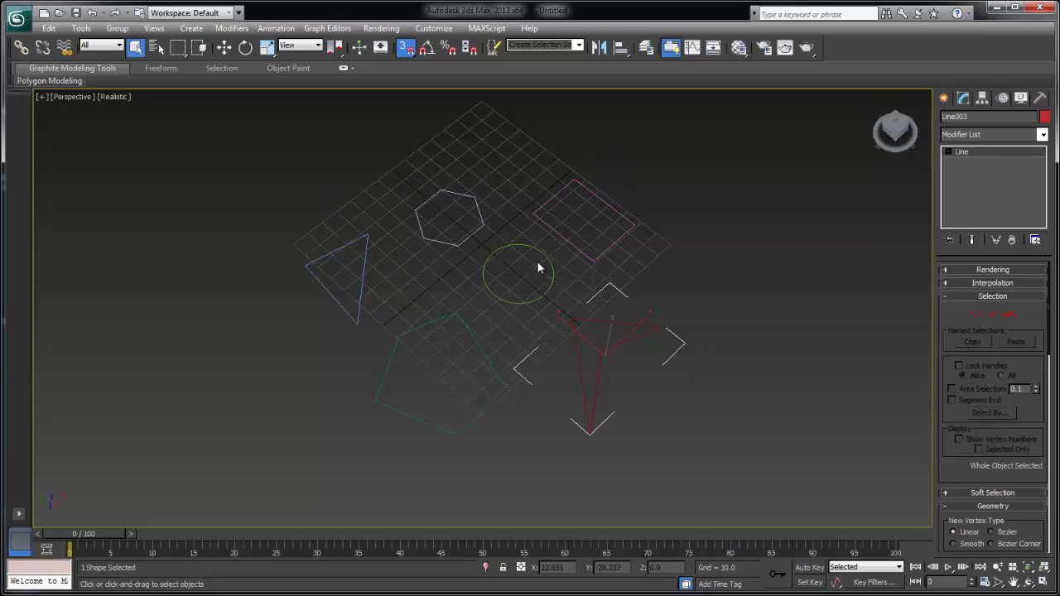
# Enable Vertex Ticks in Object Properties for all six selected splines.
pyautogui.moveTo(699, 437); pyautogui.dragTo(699, 437)
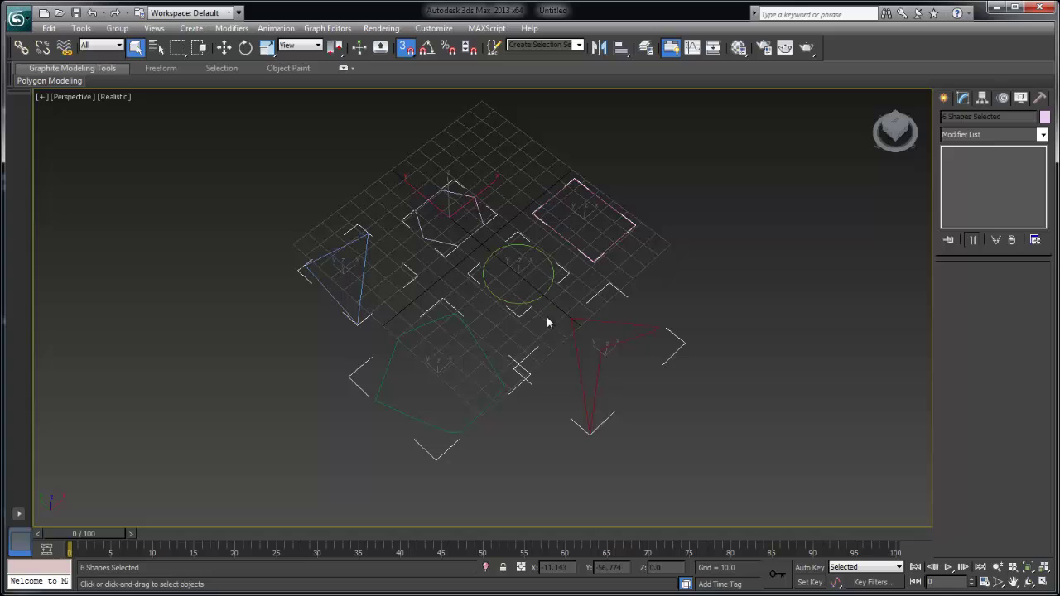
pyautogui.rightClick(547, 284)
pyautogui.click(583, 363)
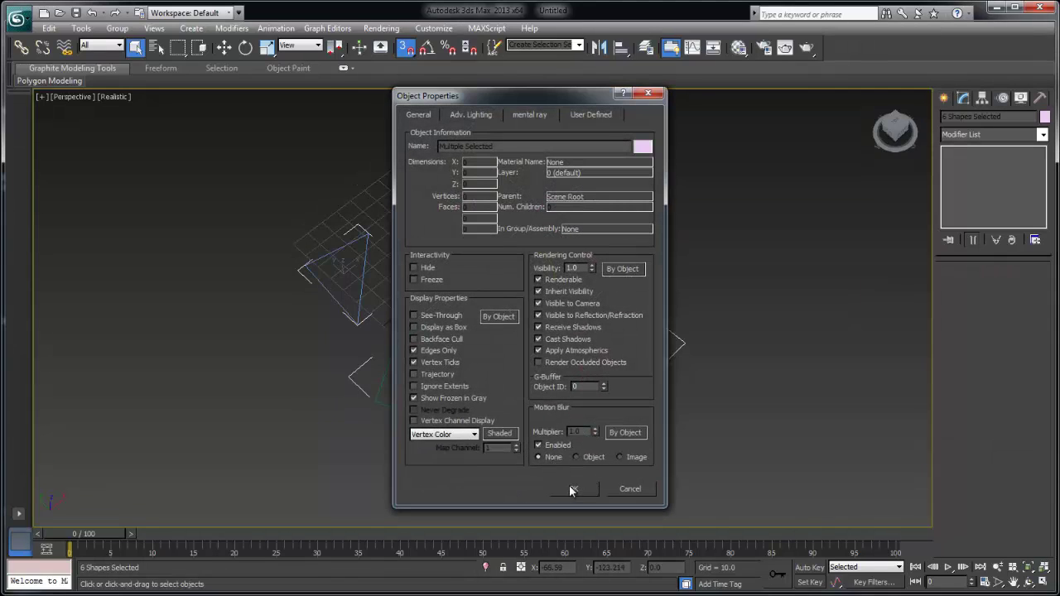
pyautogui.click(573, 488)
pyautogui.click(555, 346)
pyautogui.scroll(4, 554, 341)
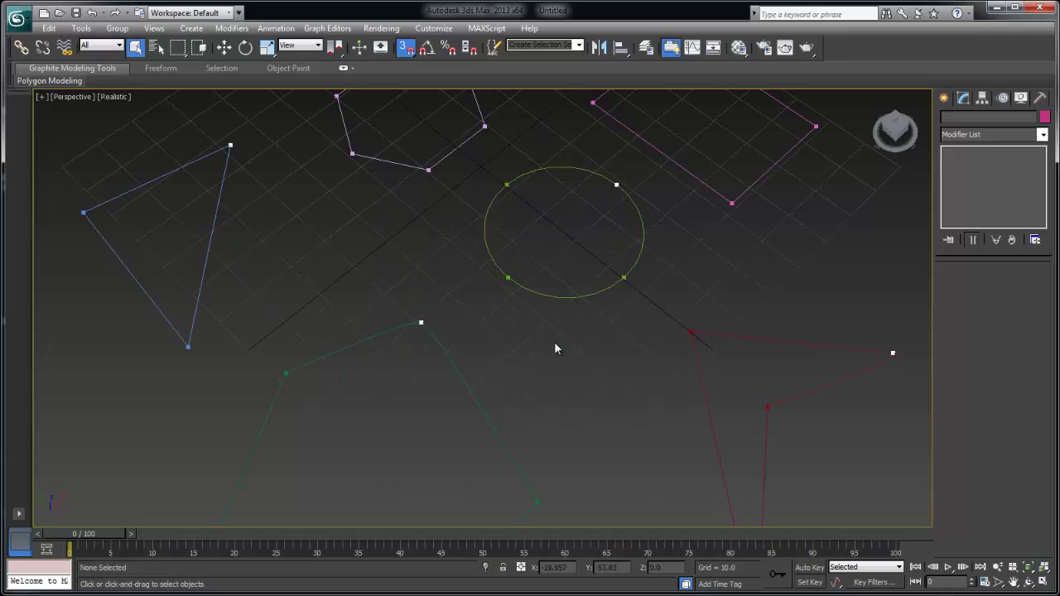
pyautogui.moveTo(554, 341); pyautogui.dragTo(544, 415, button='middle')
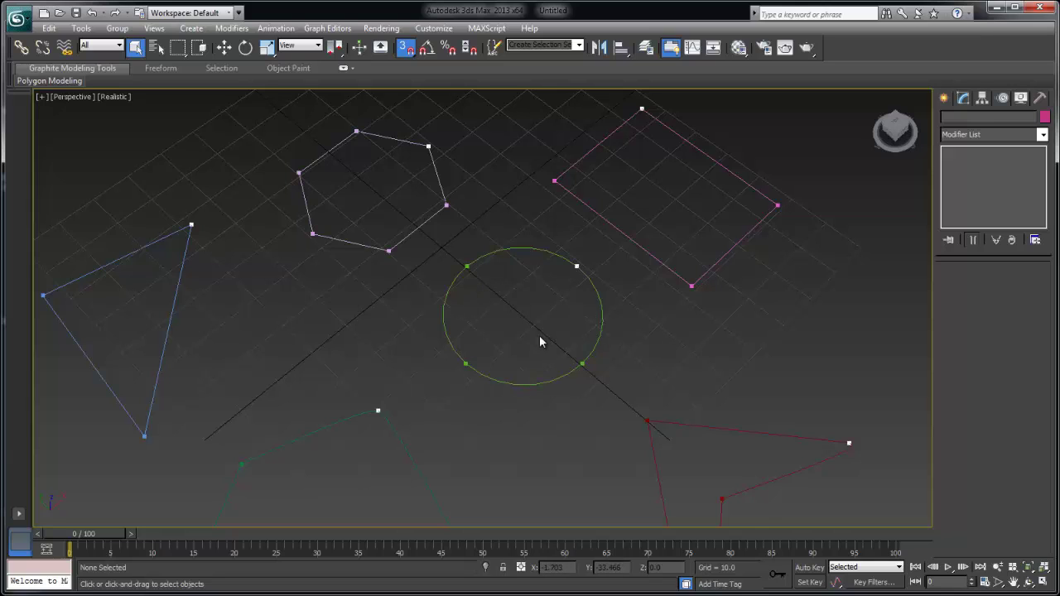
pyautogui.moveTo(540, 337); pyautogui.dragTo(599, 352, button='middle')
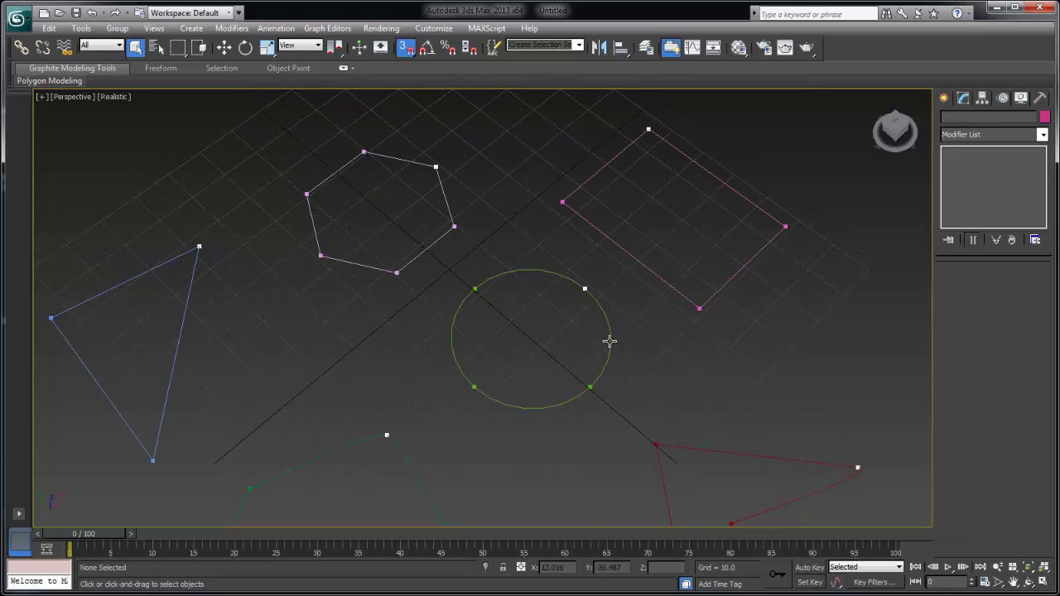
# Apply a Surface modifier to the green circle from the Modifier List.
pyautogui.click(611, 338)
pyautogui.click(1042, 135)
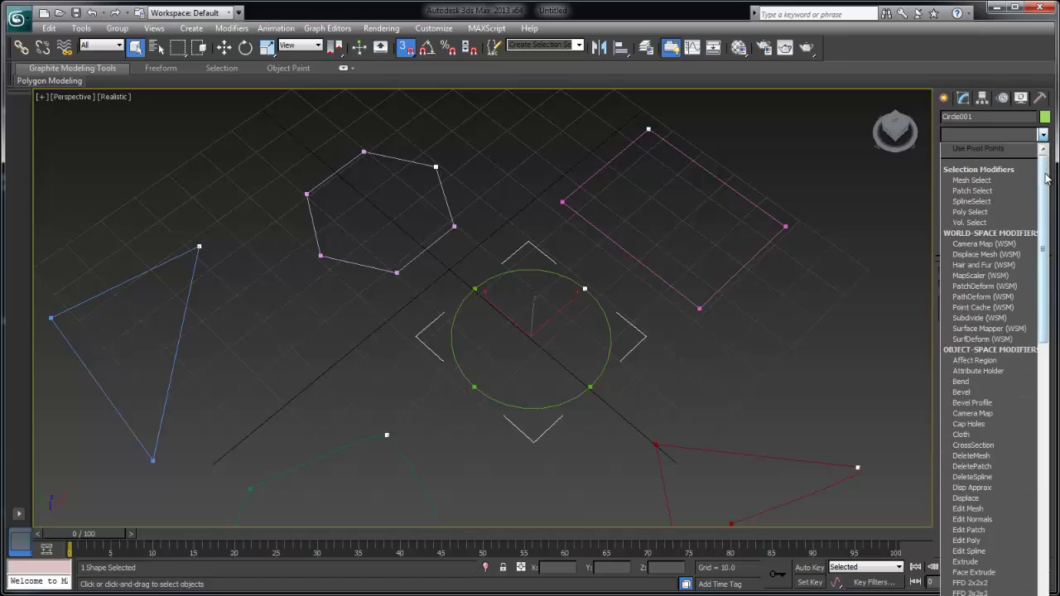
pyautogui.moveTo(1044, 157); pyautogui.dragTo(1043, 533)
pyautogui.click(992, 403)
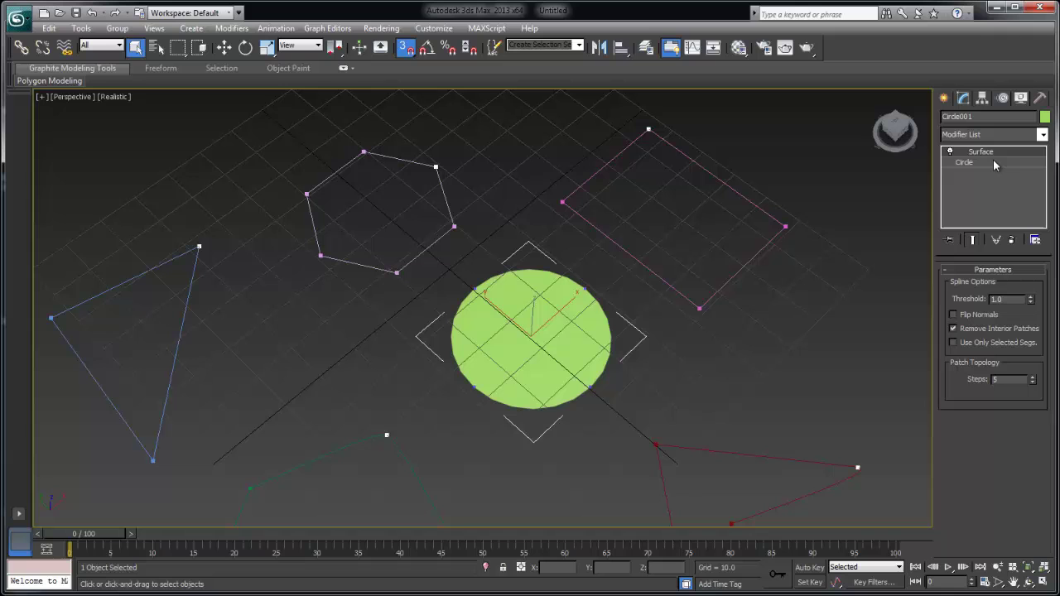
# Copy the Surface modifier onto the pink rectangle and the NGon hexagon.
pyautogui.moveTo(993, 153); pyautogui.dragTo(747, 210)
pyautogui.moveTo(666, 233); pyautogui.dragTo(757, 166, button='middle')
pyautogui.scroll(-5, 757, 168)
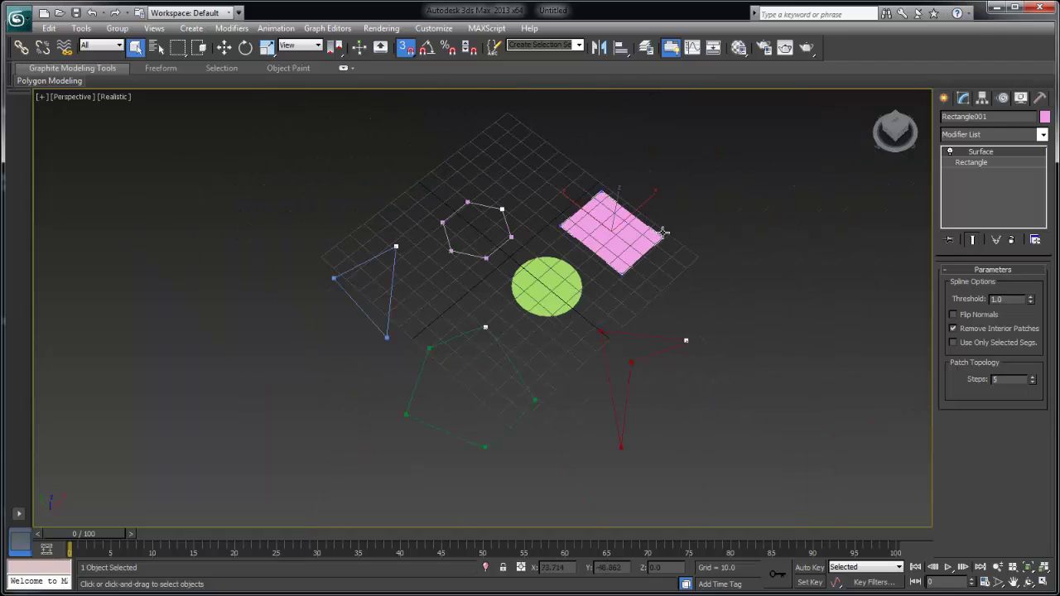
pyautogui.scroll(3, 488, 247)
pyautogui.moveTo(535, 275); pyautogui.dragTo(555, 367, button='middle')
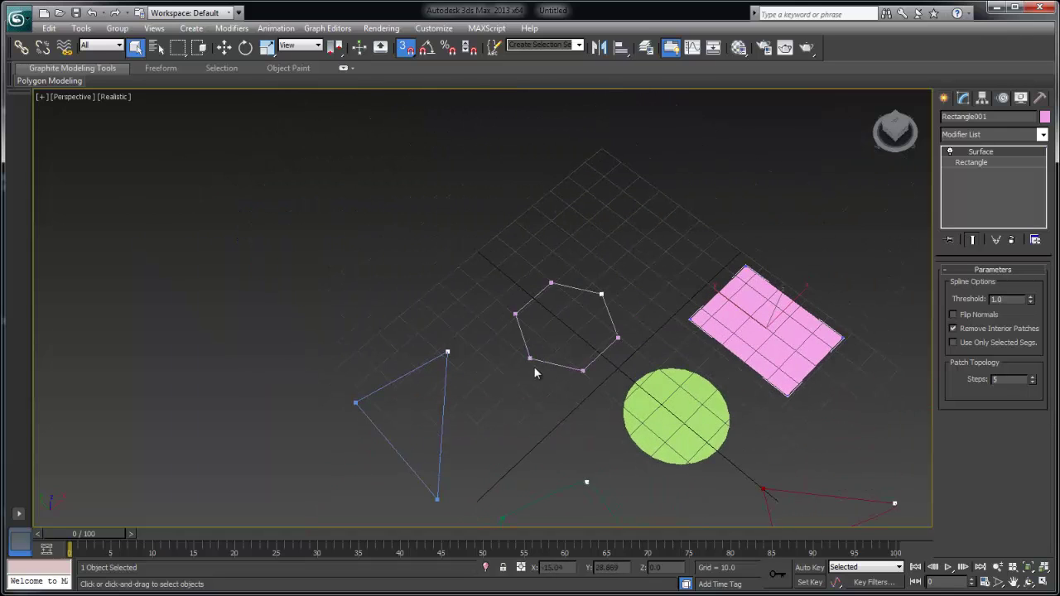
pyautogui.moveTo(991, 156); pyautogui.dragTo(611, 317)
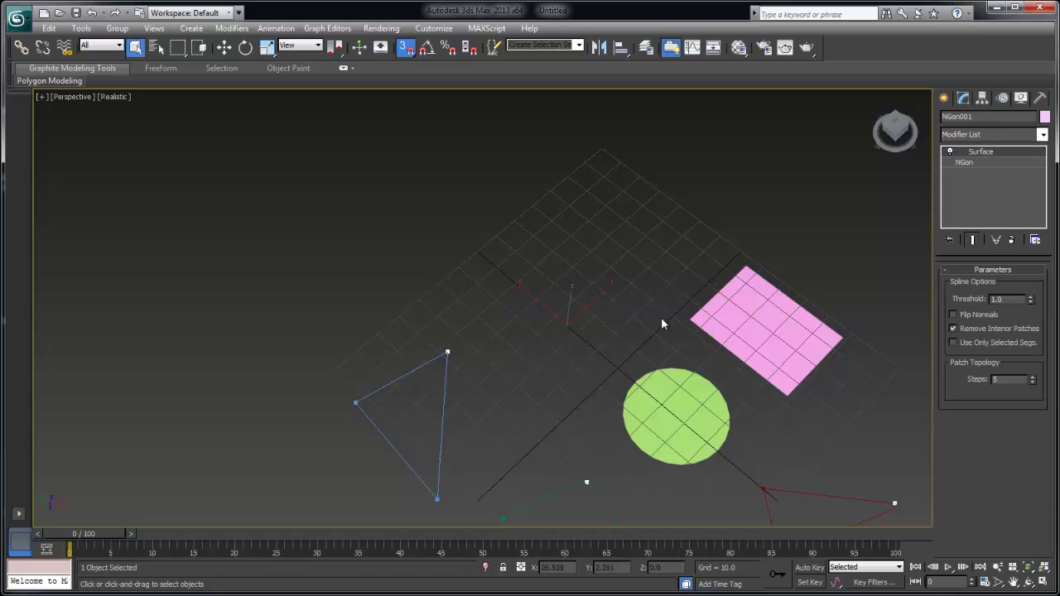
# Toggle the hexagon's Surface modifier on and off in the stack.
pyautogui.click(953, 153)
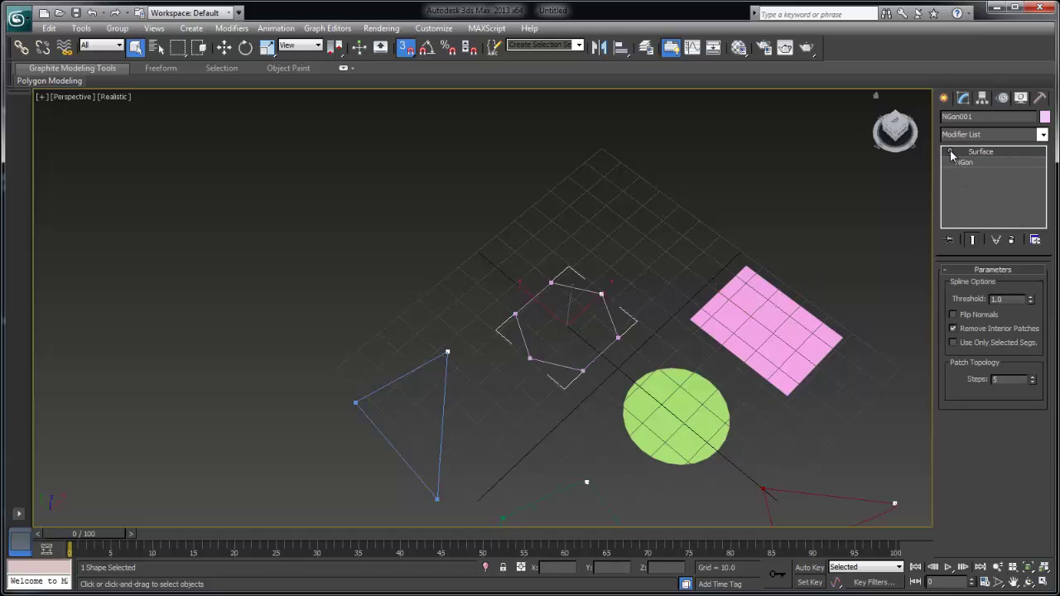
pyautogui.click(952, 153)
pyautogui.click(952, 153)
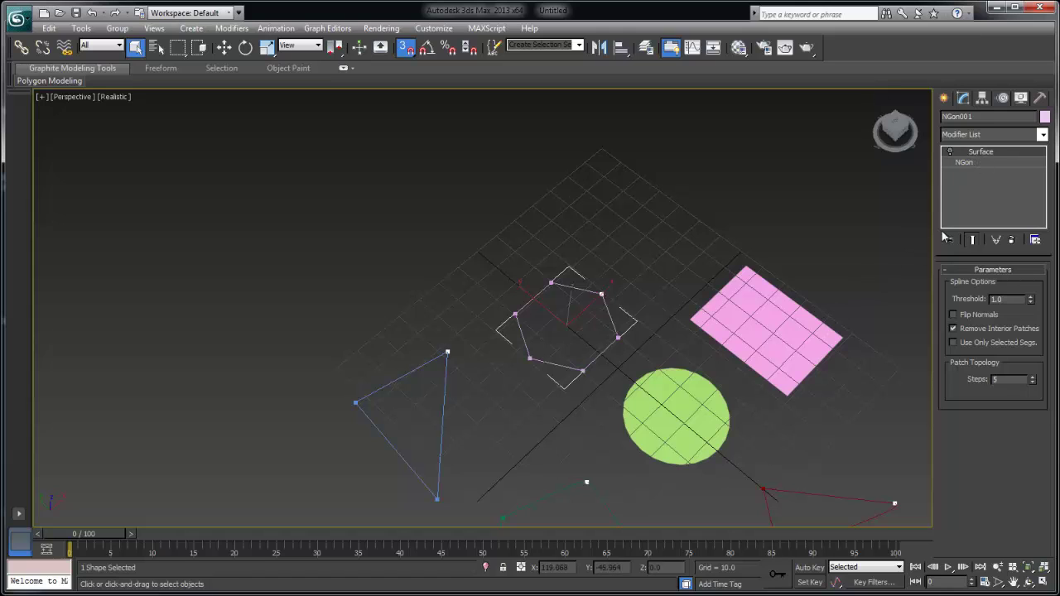
pyautogui.moveTo(837, 272); pyautogui.dragTo(836, 239, button='middle')
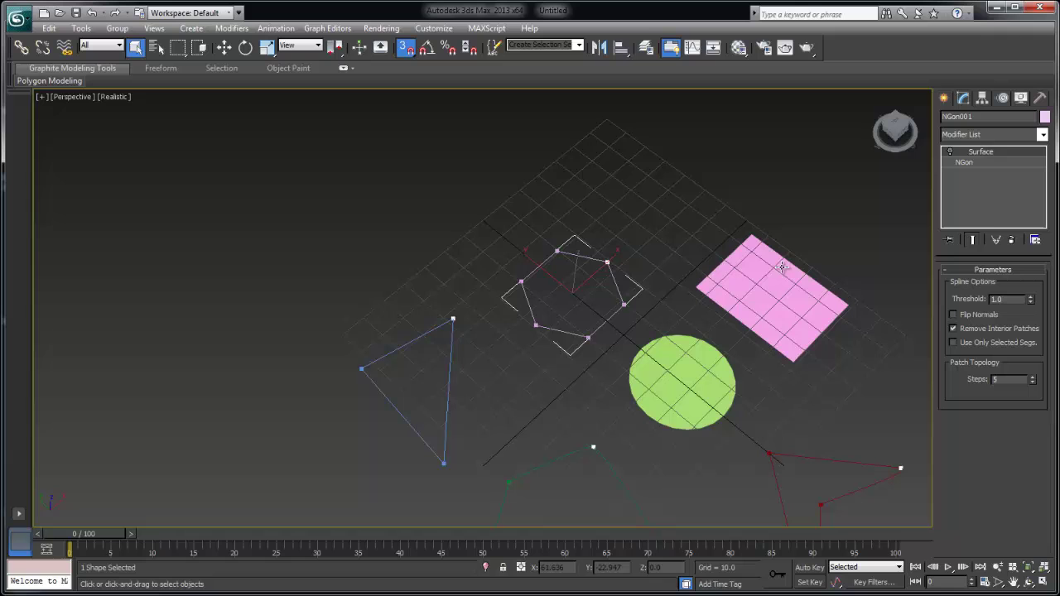
# Copy the Surface modifier onto the blue triangle and the red line spline.
pyautogui.moveTo(984, 154); pyautogui.dragTo(464, 356)
pyautogui.moveTo(464, 396); pyautogui.dragTo(522, 242, button='middle')
pyautogui.scroll(4, 522, 242)
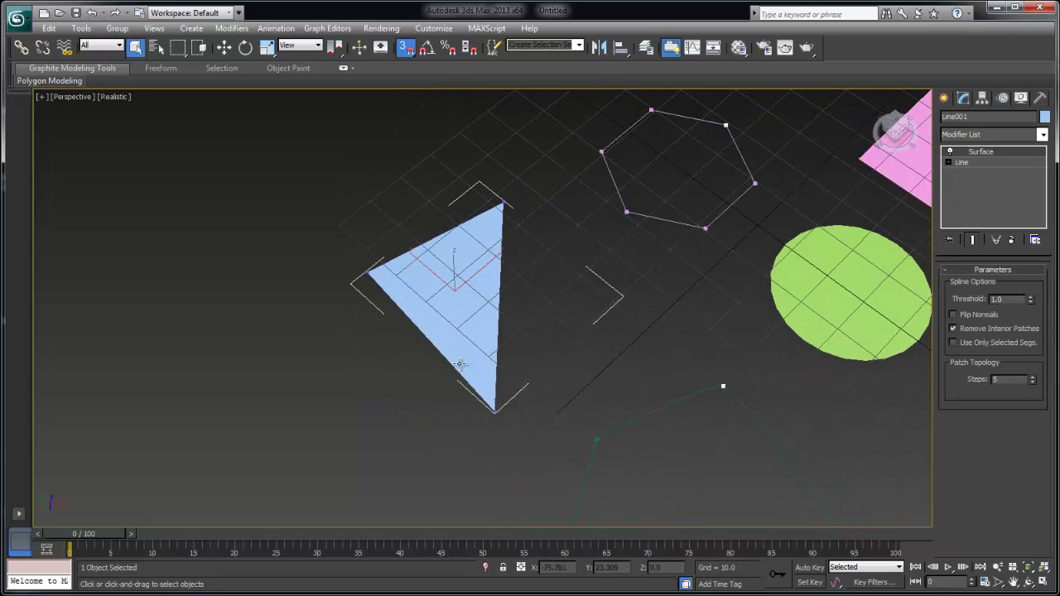
pyautogui.scroll(-6, 617, 409)
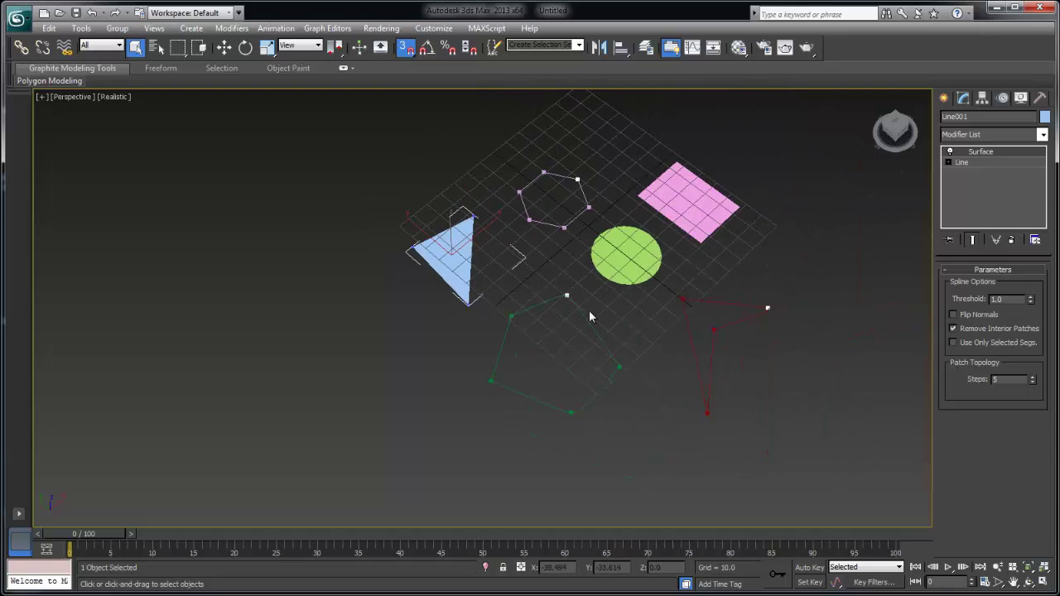
pyautogui.moveTo(989, 154); pyautogui.dragTo(596, 340)
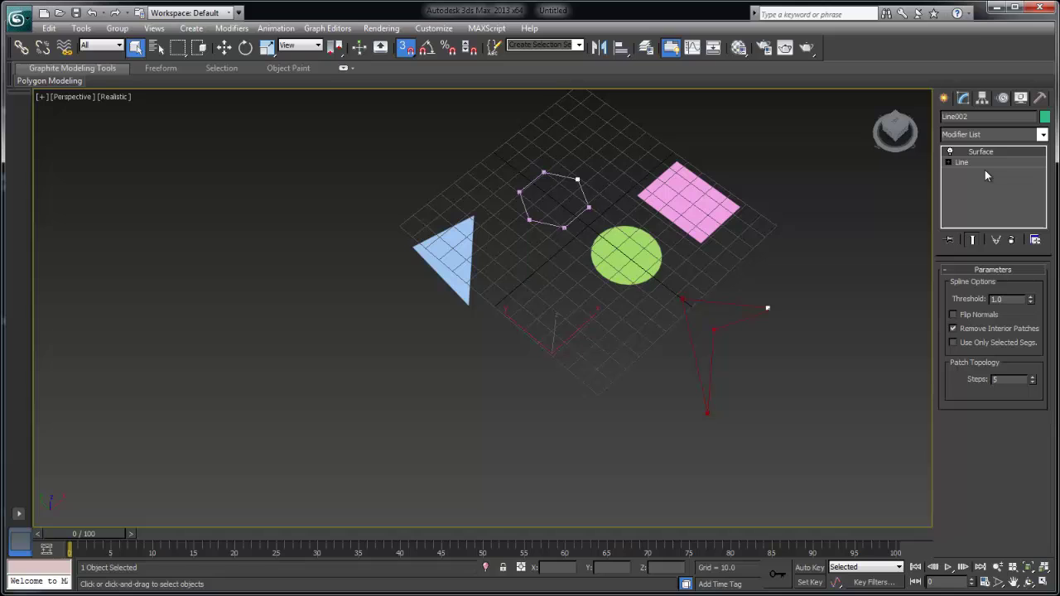
pyautogui.moveTo(988, 156); pyautogui.dragTo(737, 310)
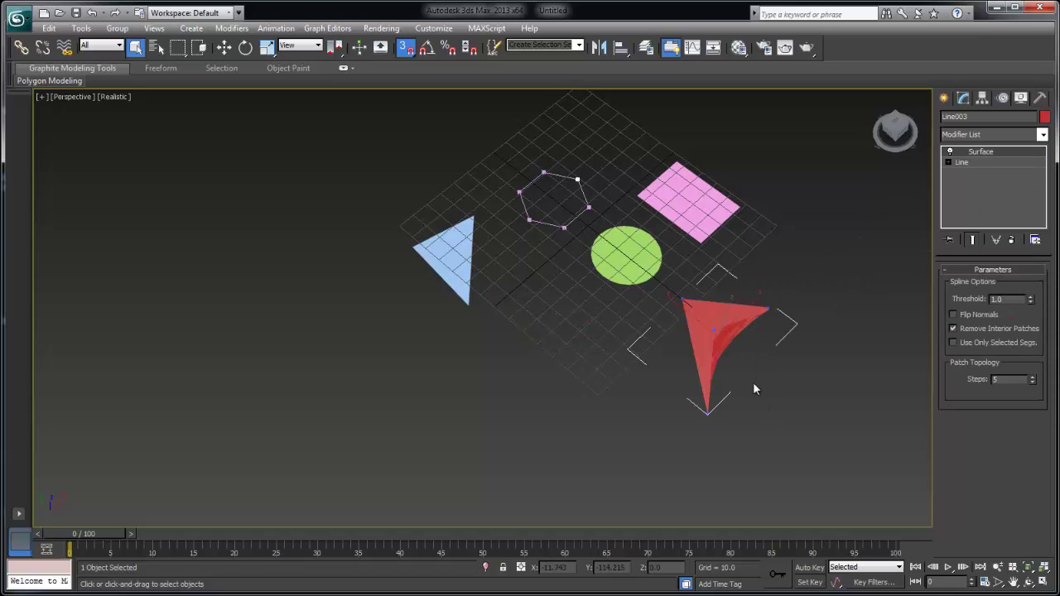
# Remove the Surface modifier from red Line003, returning it to a plain outline.
pyautogui.keyDown('alt'); pyautogui.moveTo(766, 402); pyautogui.dragTo(831, 343, button='middle'); pyautogui.keyUp('alt')
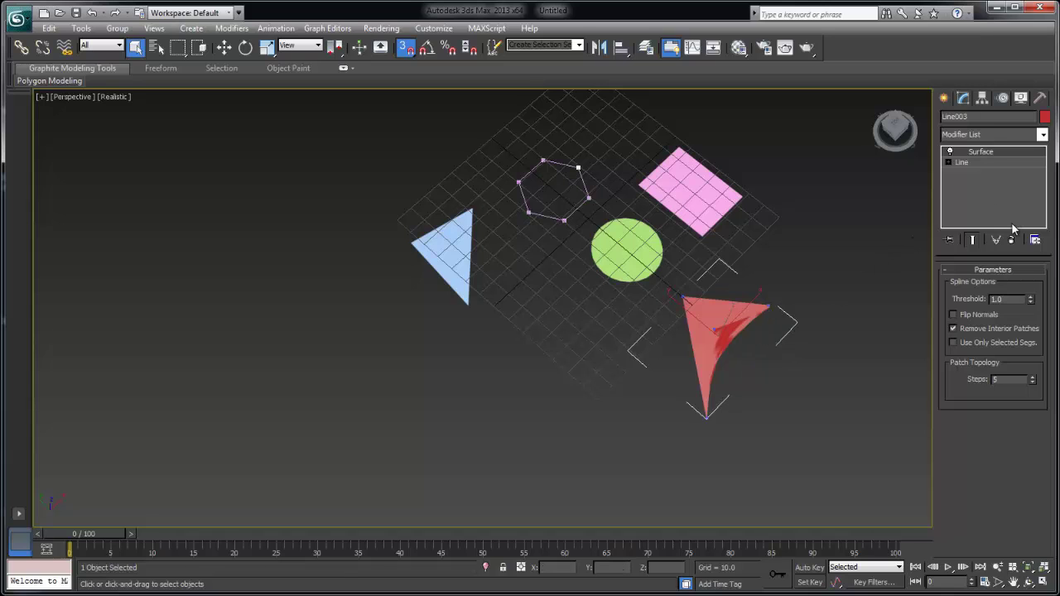
pyautogui.moveTo(725, 265); pyautogui.dragTo(727, 348, button='middle')
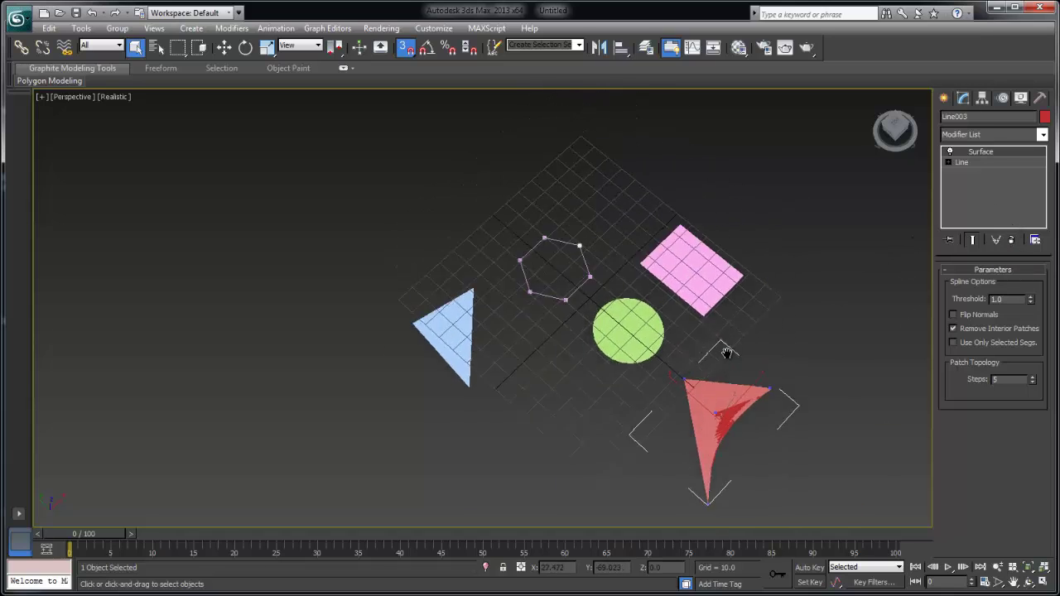
pyautogui.scroll(3, 686, 324)
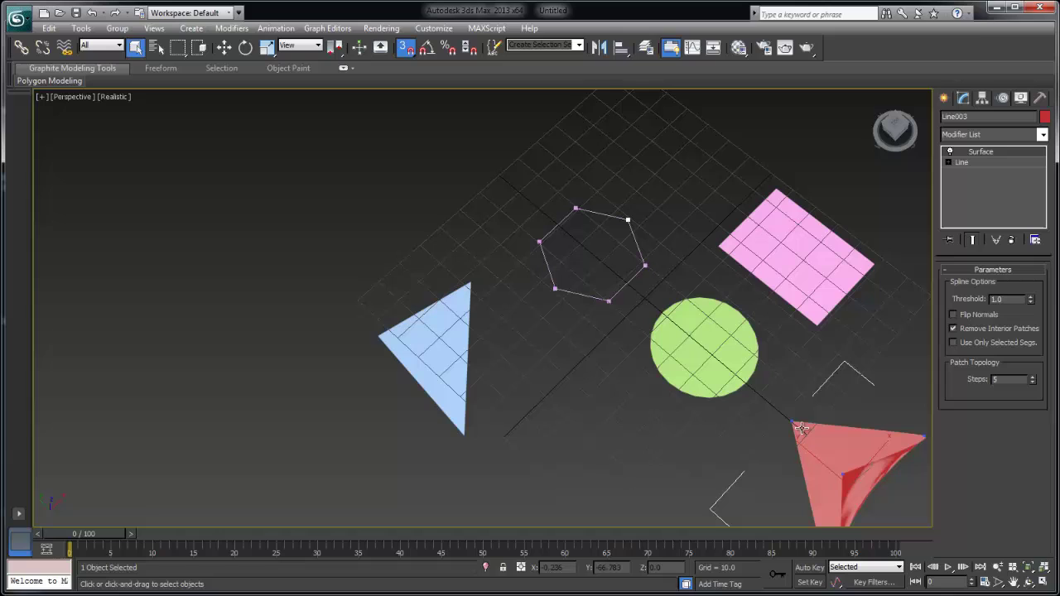
pyautogui.click(1012, 241)
pyautogui.click(704, 348)
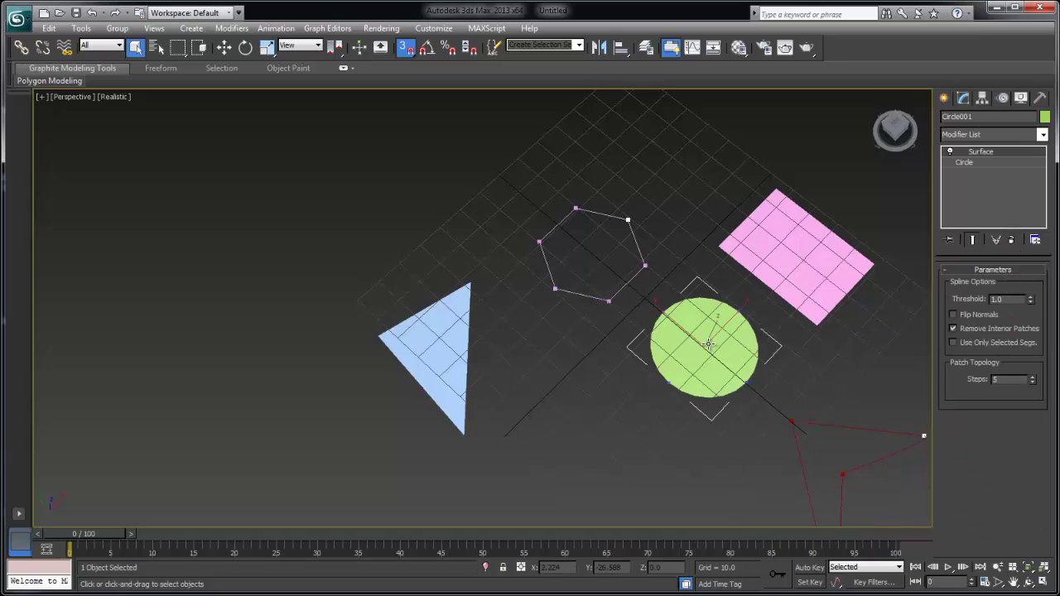
# Remove the green circle's Surface modifier and delete the blue triangle.
pyautogui.click(1011, 243)
pyautogui.scroll(-5, 505, 327)
pyautogui.moveTo(491, 331); pyautogui.dragTo(491, 325, button='middle')
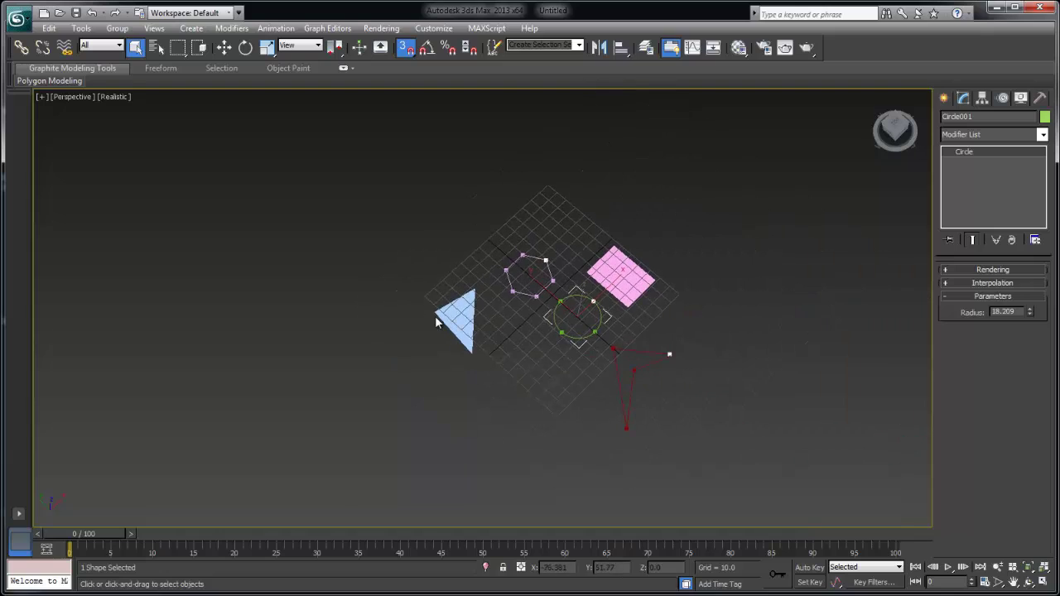
pyautogui.click(455, 321)
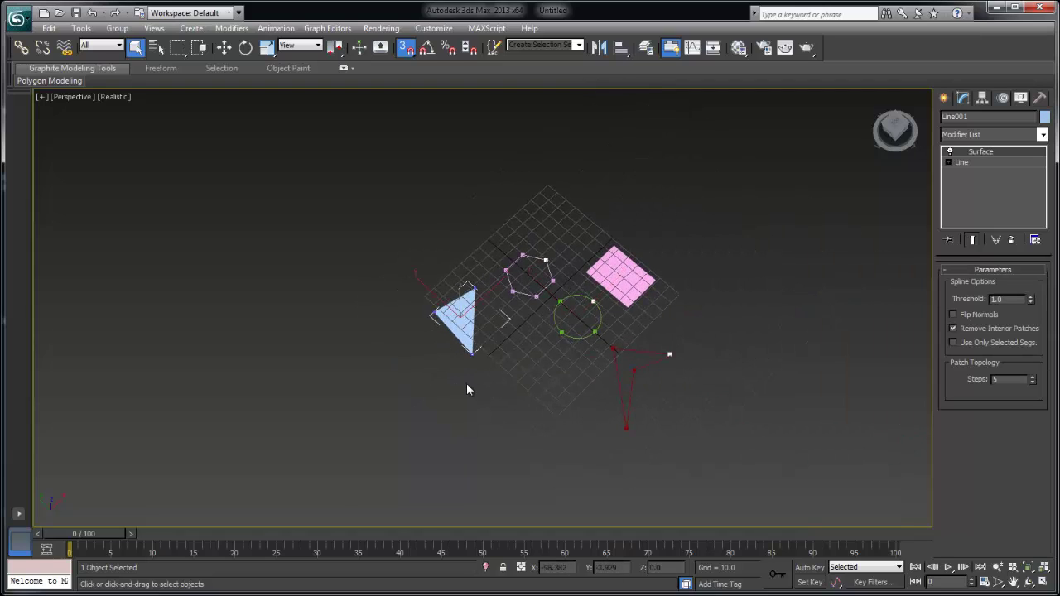
pyautogui.press('Delete')
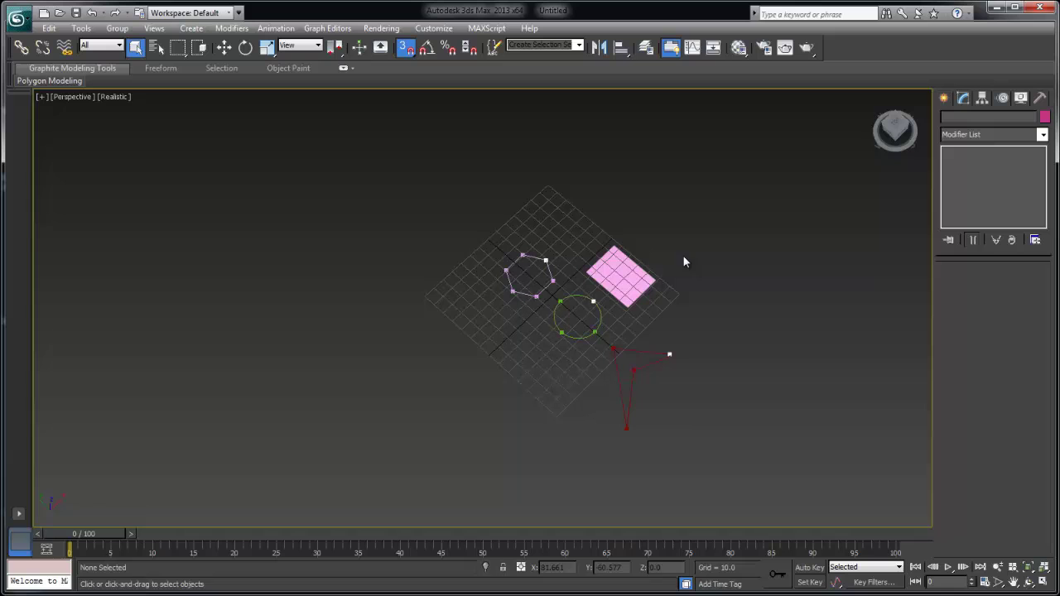
# Delete the red line and pink rectangle, then view the scene near-frontally.
pyautogui.moveTo(635, 441); pyautogui.dragTo(631, 443)
pyautogui.press('Delete')
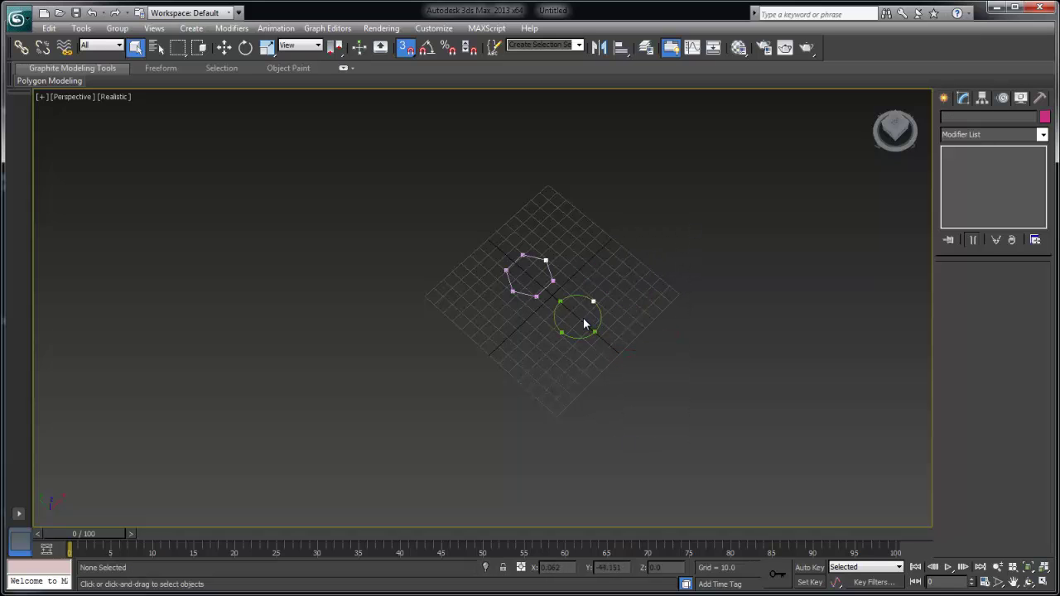
pyautogui.scroll(2, 575, 315)
pyautogui.keyDown('alt'); pyautogui.moveTo(577, 315); pyautogui.dragTo(449, 337, button='middle'); pyautogui.keyUp('alt')
pyautogui.scroll(5, 496, 340)
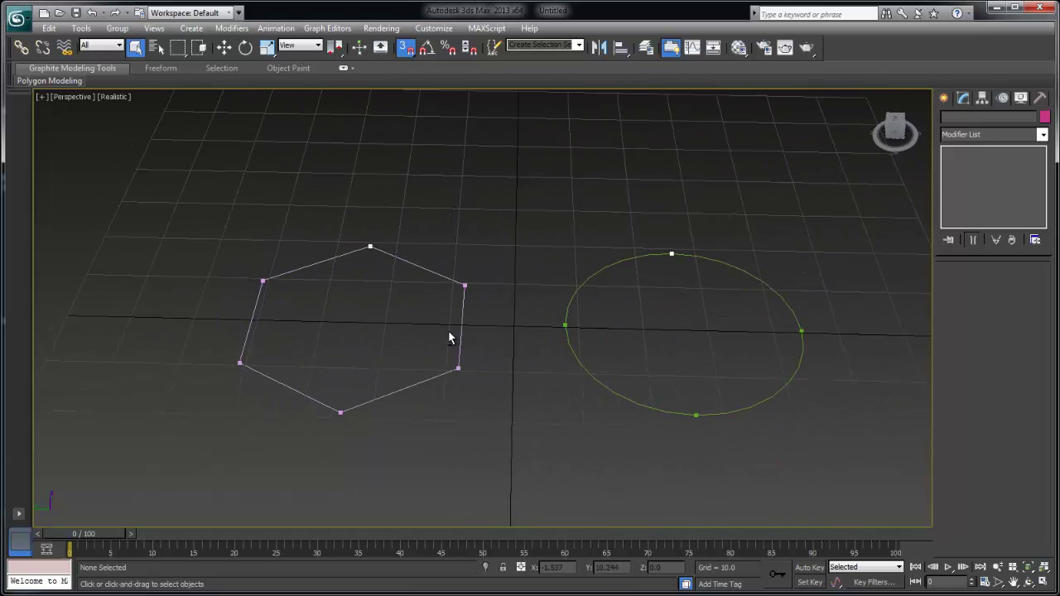
# Clone the circle sideways with the Move tool to create Circle002.
pyautogui.click(762, 279)
pyautogui.scroll(-5, 741, 313)
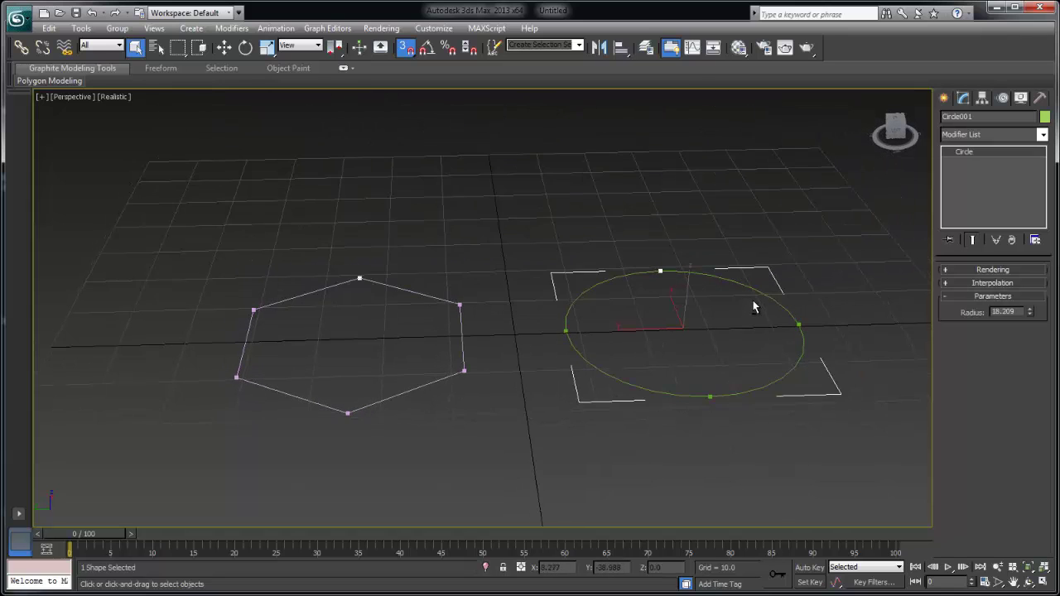
pyautogui.click(405, 315)
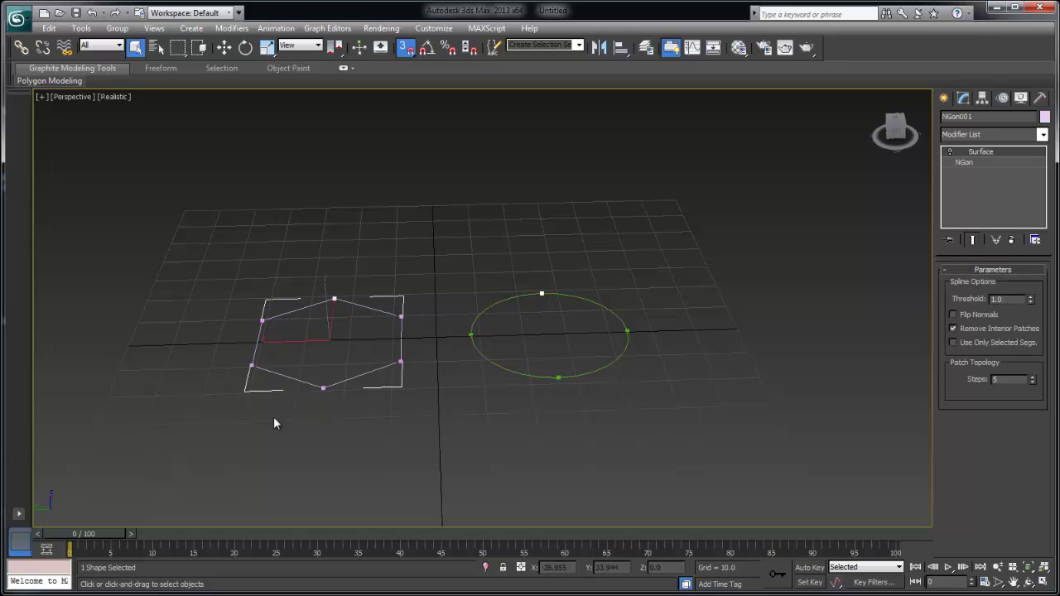
pyautogui.click(554, 377)
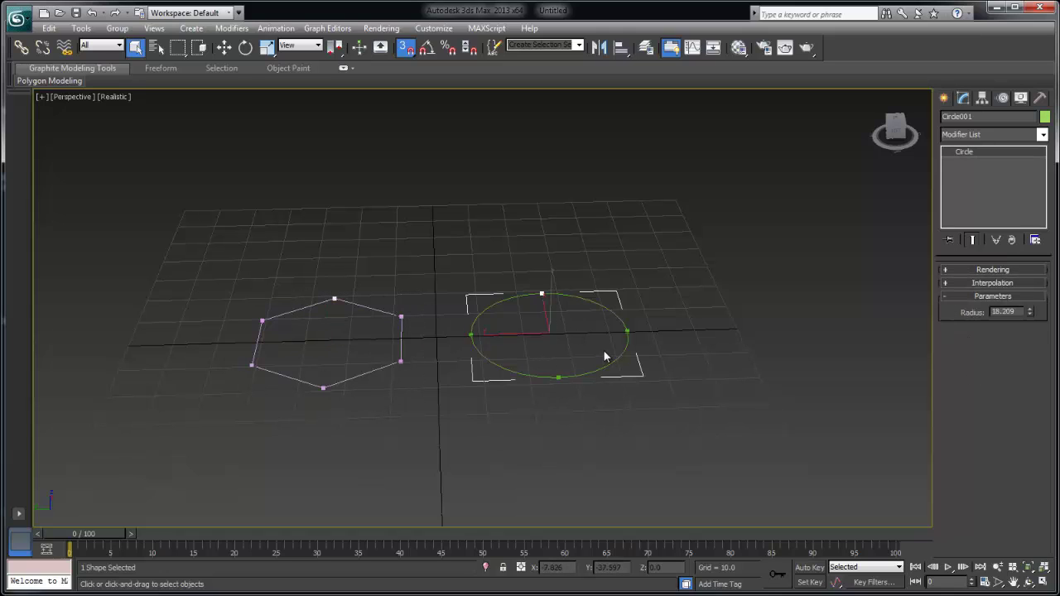
pyautogui.rightClick(603, 352)
pyautogui.click(617, 361)
pyautogui.press('w')
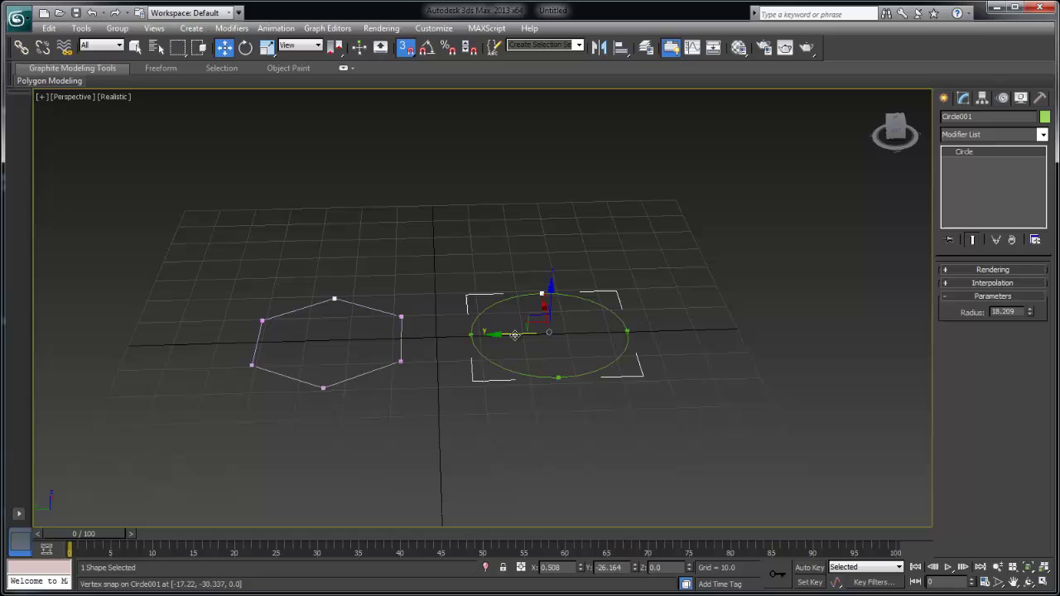
pyautogui.keyDown('shift'); pyautogui.moveTo(515, 335); pyautogui.dragTo(708, 330); pyautogui.keyUp('shift')
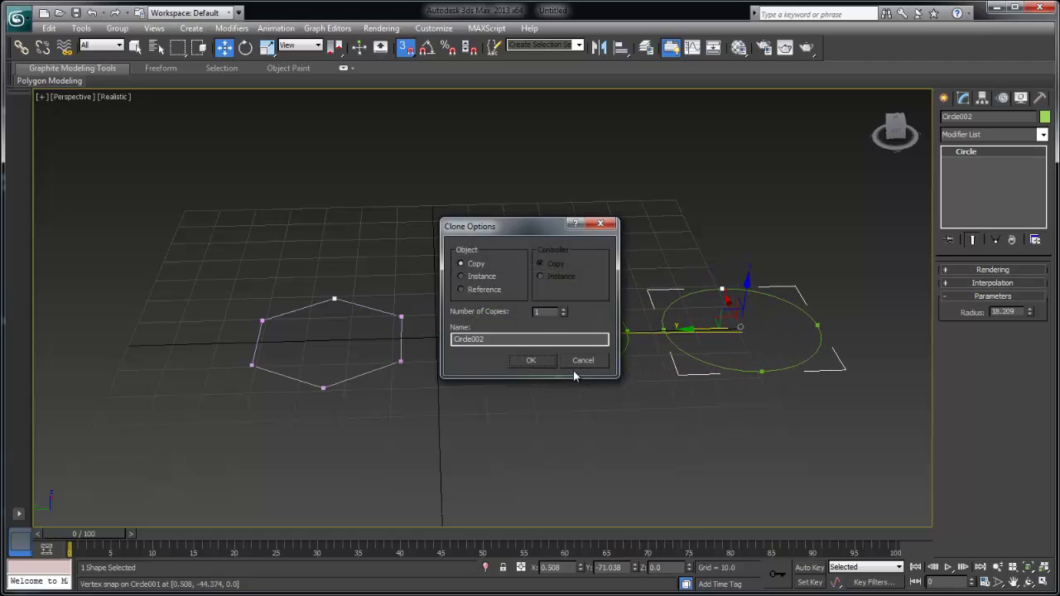
pyautogui.click(551, 361)
pyautogui.click(616, 357)
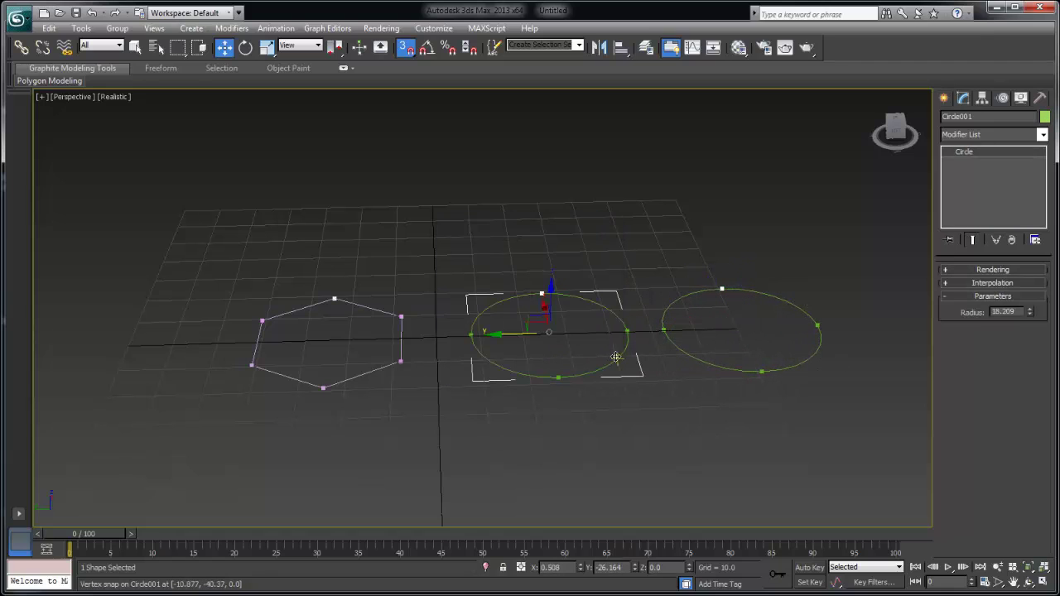
pyautogui.click(691, 359)
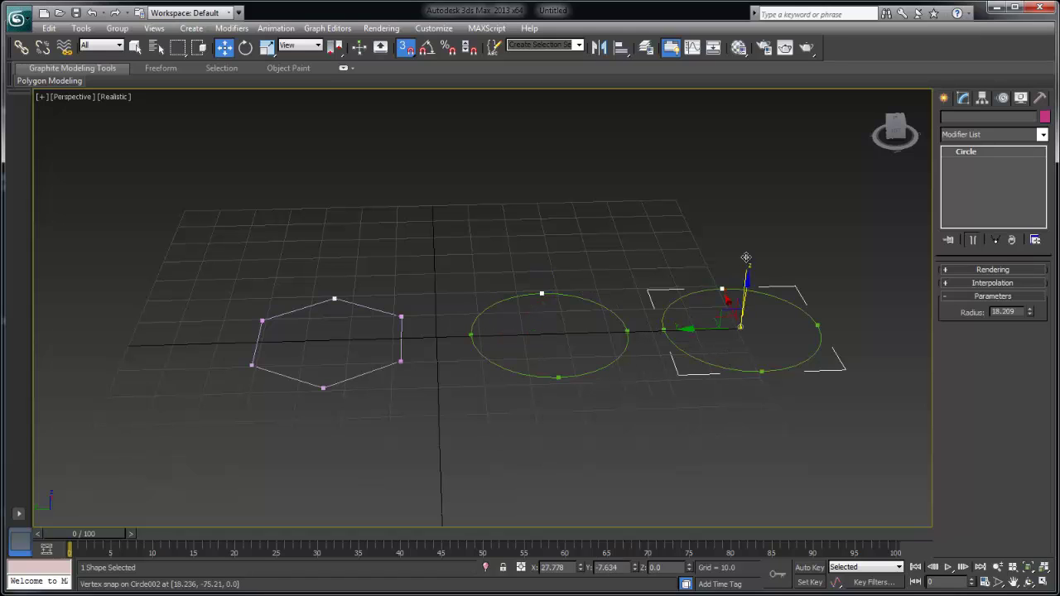
# Clone Circle002 upward into several stacked copies, then undo them.
pyautogui.keyDown('shift'); pyautogui.moveTo(747, 257); pyautogui.dragTo(748, 245); pyautogui.keyUp('shift')
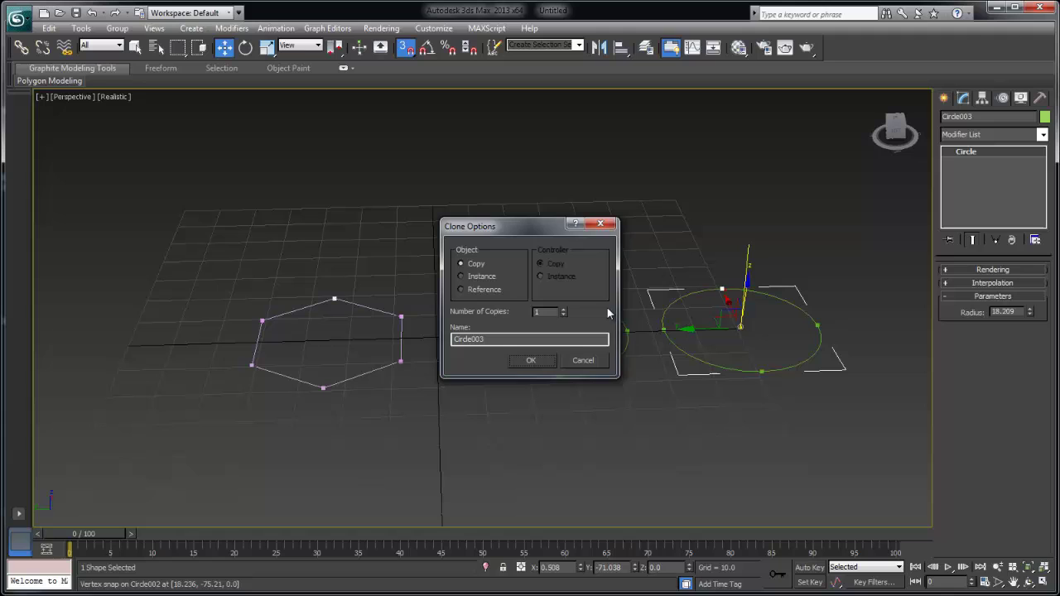
pyautogui.click(564, 310)
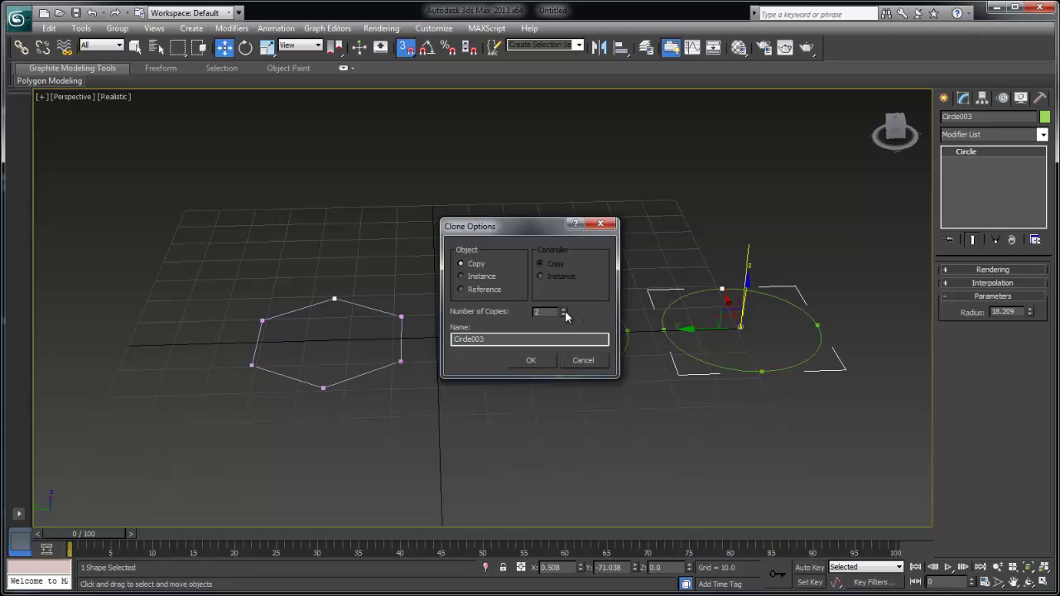
pyautogui.click(550, 361)
pyautogui.moveTo(591, 355); pyautogui.dragTo(614, 440, button='middle')
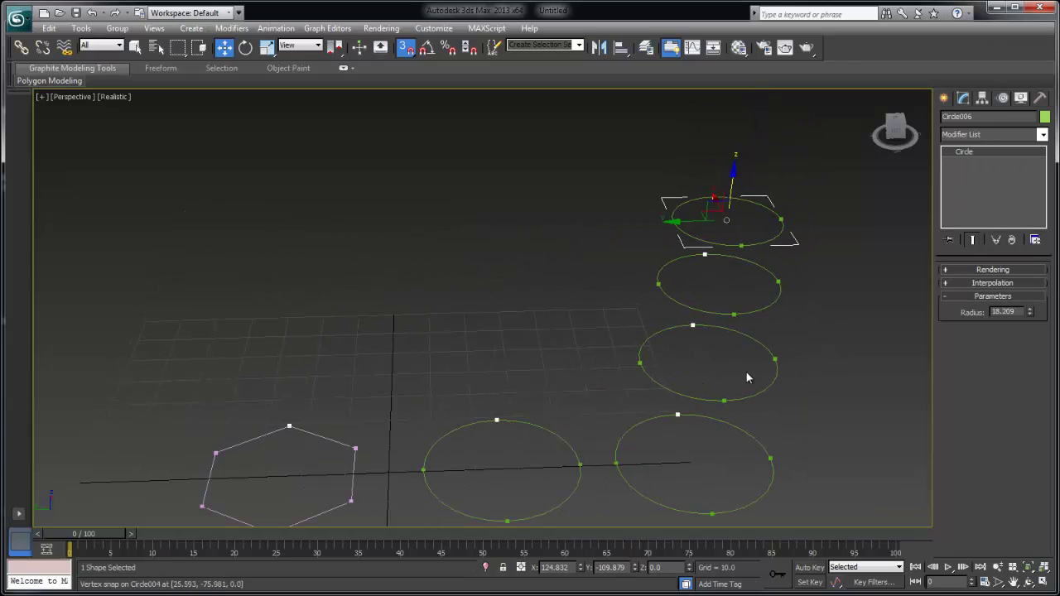
pyautogui.hotkey('ctrl', 'z')
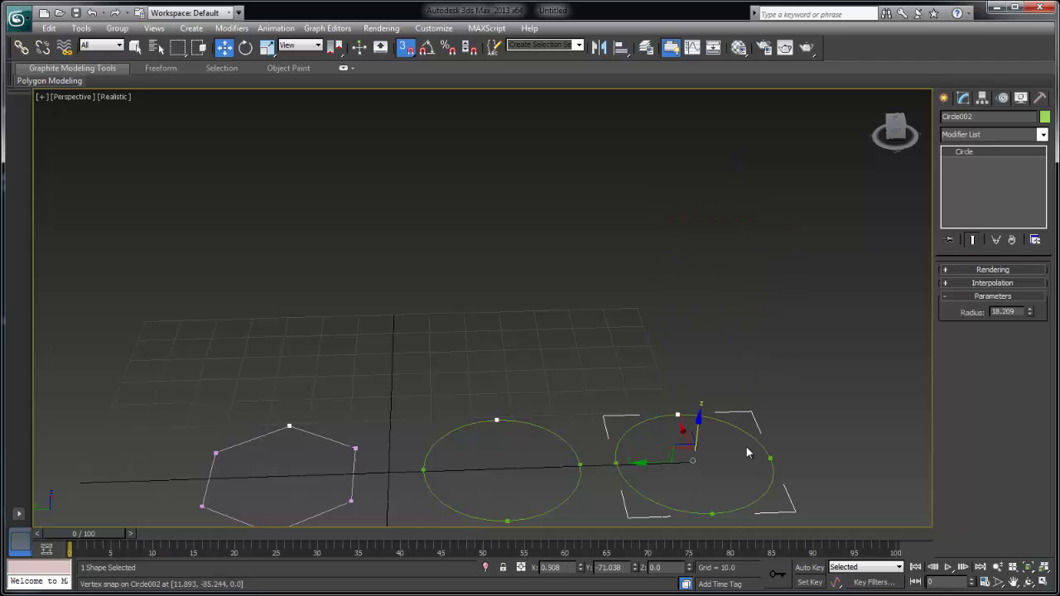
pyautogui.moveTo(746, 445); pyautogui.dragTo(752, 331, button='middle')
# With snapping off, clone the circle upward into three stacked copies.
pyautogui.press('s')
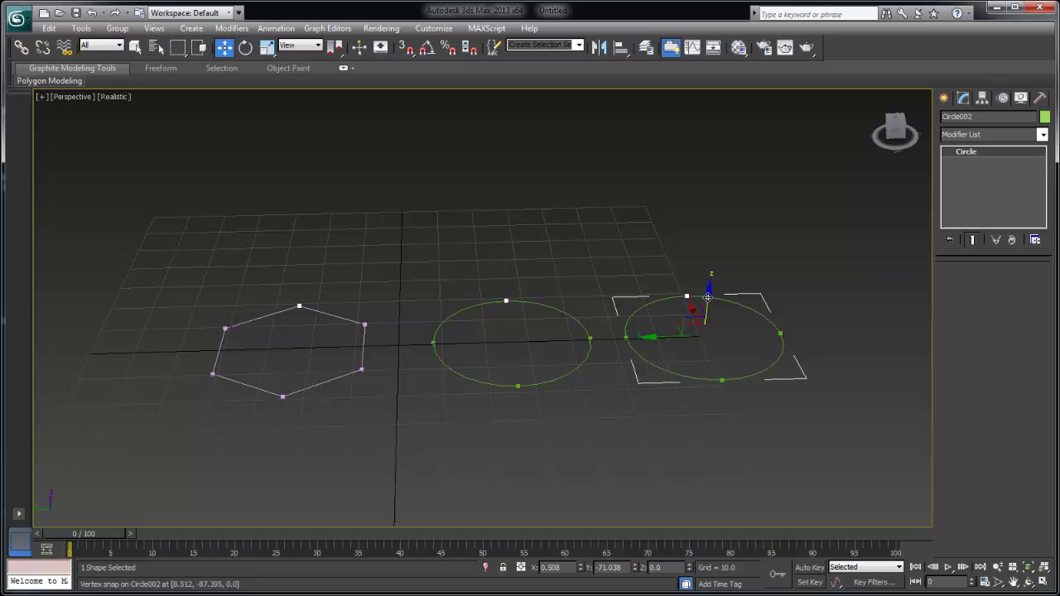
pyautogui.keyDown('shift'); pyautogui.moveTo(707, 296); pyautogui.dragTo(710, 250); pyautogui.keyUp('shift')
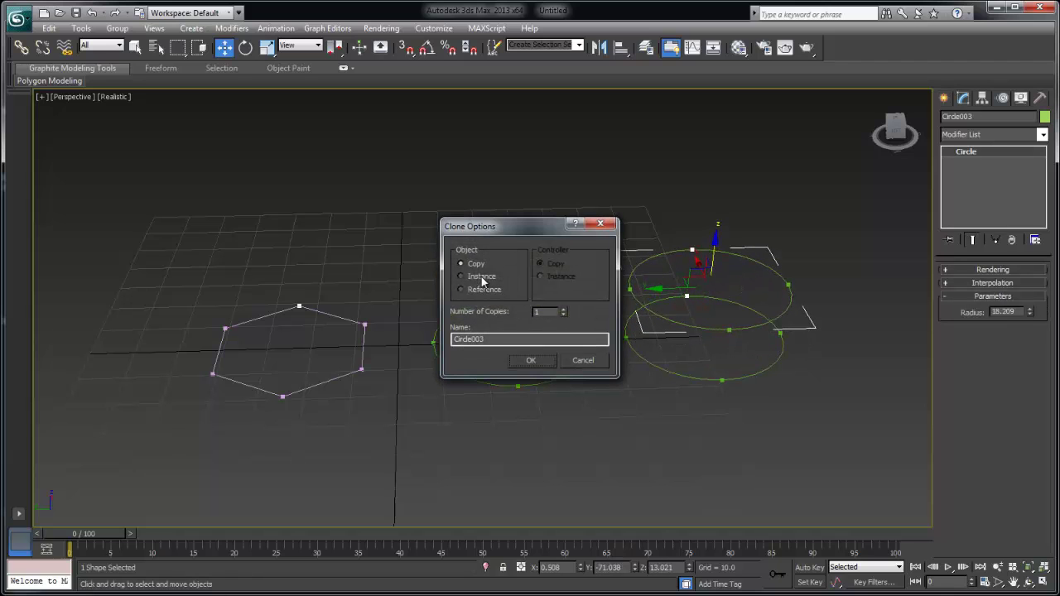
pyautogui.click(563, 308)
pyautogui.click(563, 308)
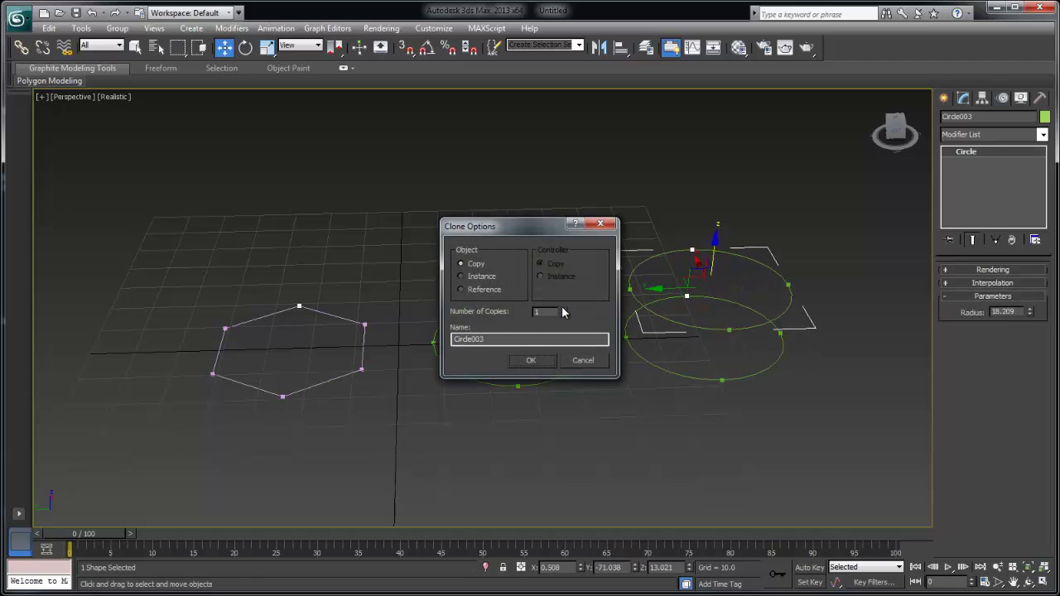
pyautogui.click(540, 361)
pyautogui.moveTo(593, 347); pyautogui.dragTo(627, 355, button='middle')
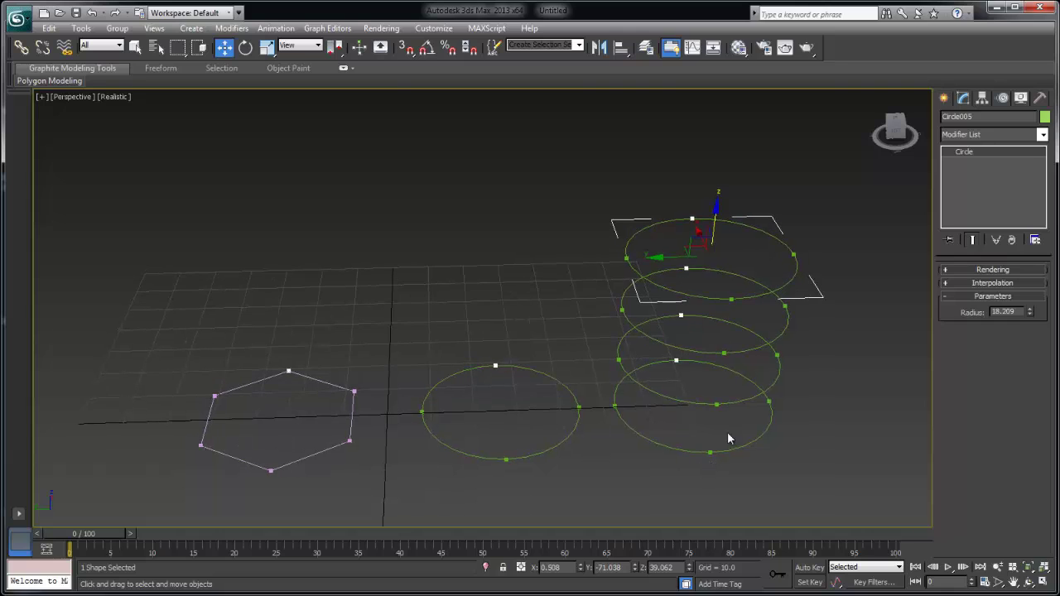
# Select each stacked circle in turn, ending on the lone circle at grid centre.
pyautogui.click(780, 332)
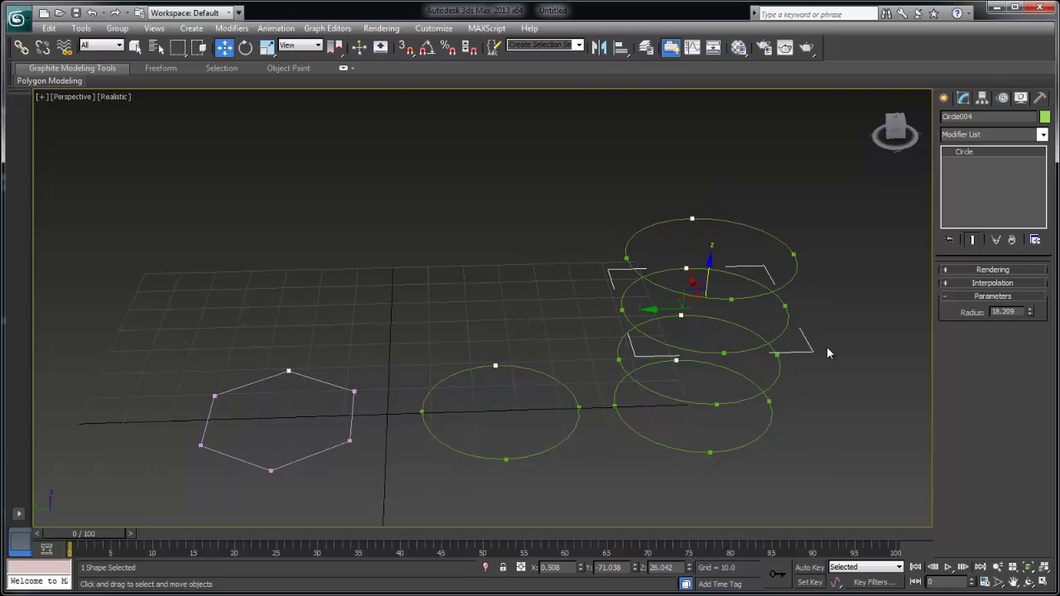
pyautogui.click(781, 388)
pyautogui.click(762, 436)
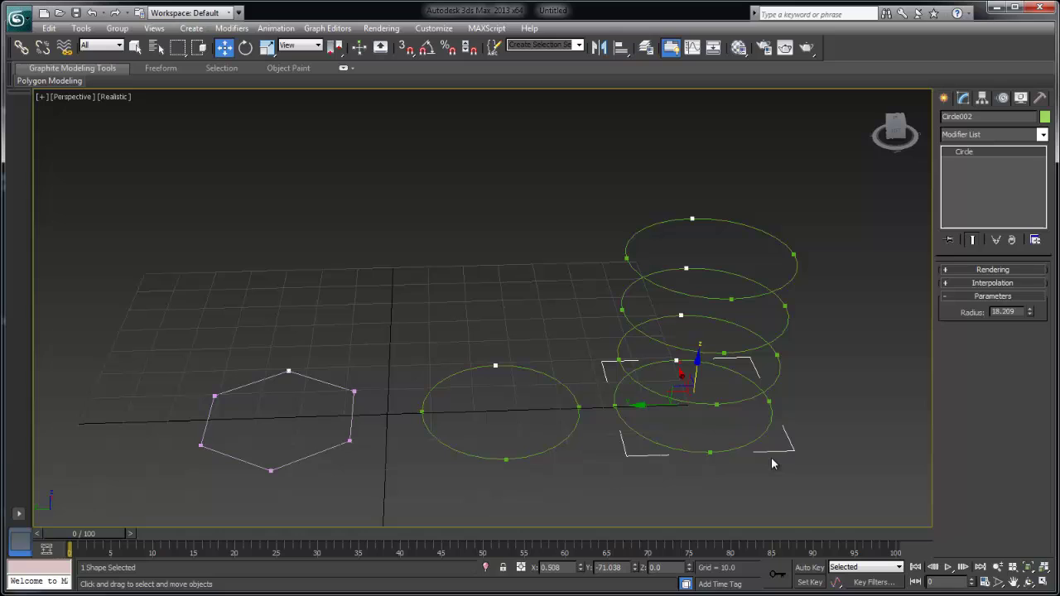
pyautogui.click(556, 381)
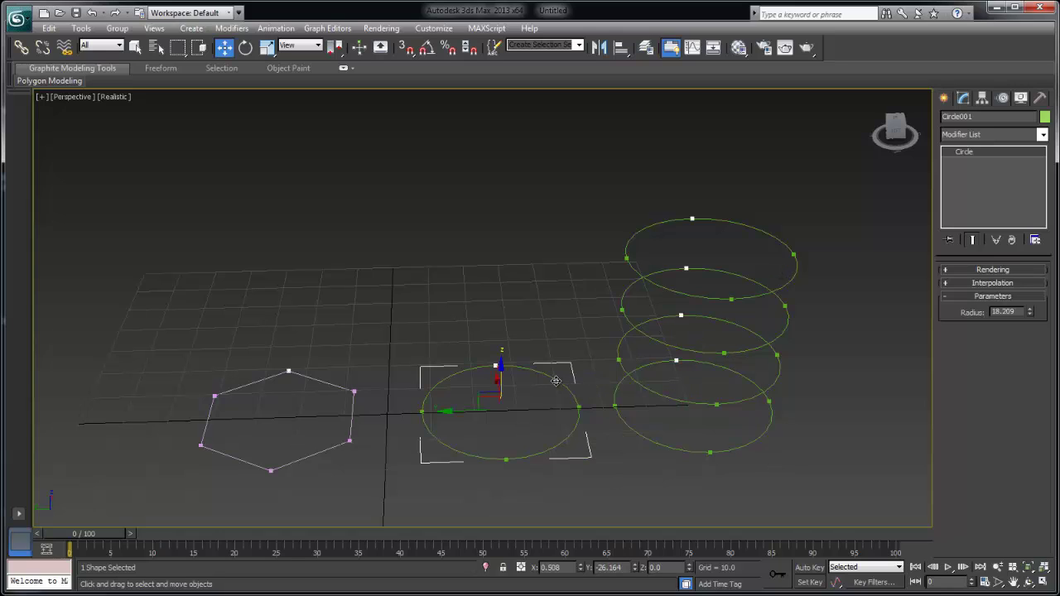
# Convert Circle001 to an Editable Spline.
pyautogui.rightClick(518, 399)
pyautogui.rightClick(555, 384)
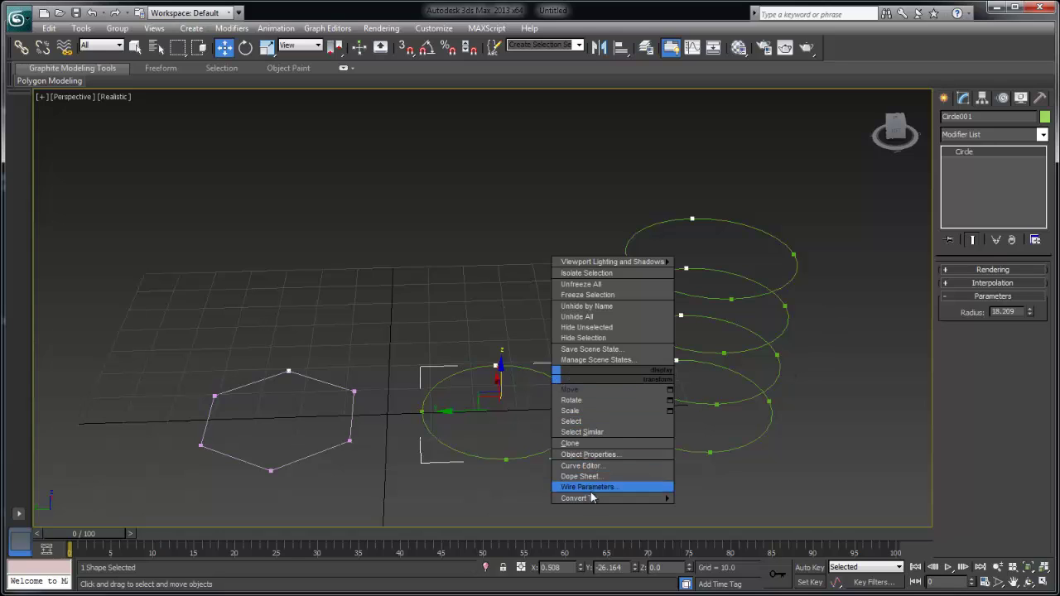
pyautogui.moveTo(646, 499)
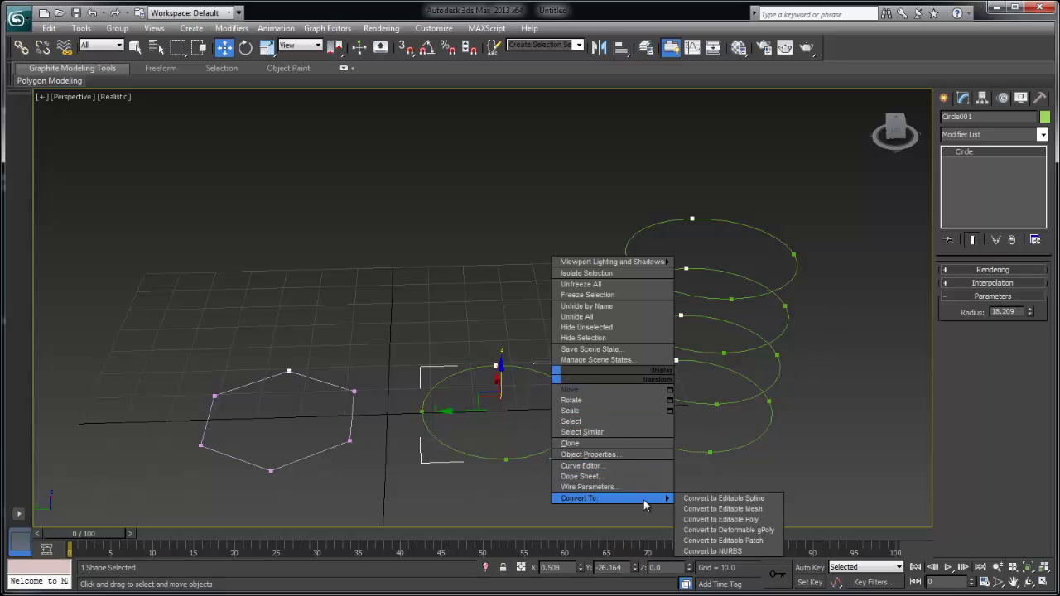
pyautogui.click(728, 498)
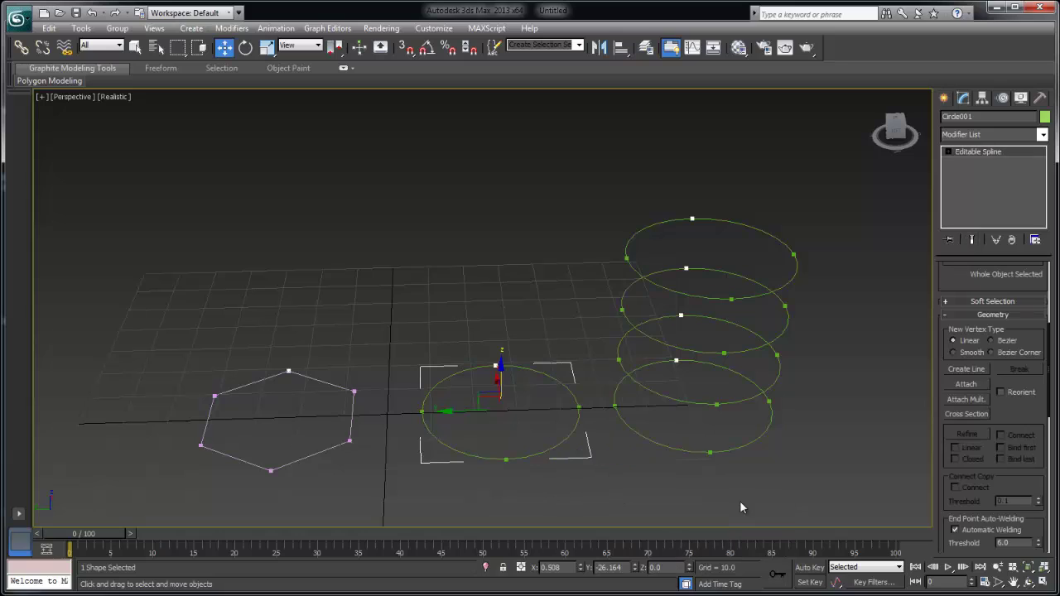
# At Spline sub-object level, copy the circle up the Z axis to stack four circles.
pyautogui.click(948, 151)
pyautogui.click(974, 184)
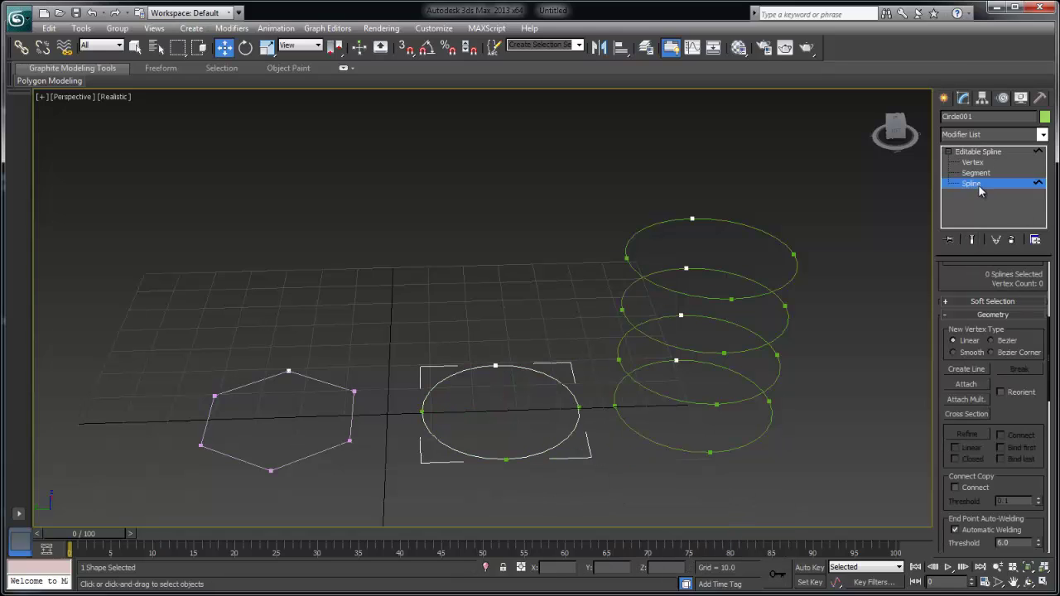
pyautogui.click(551, 377)
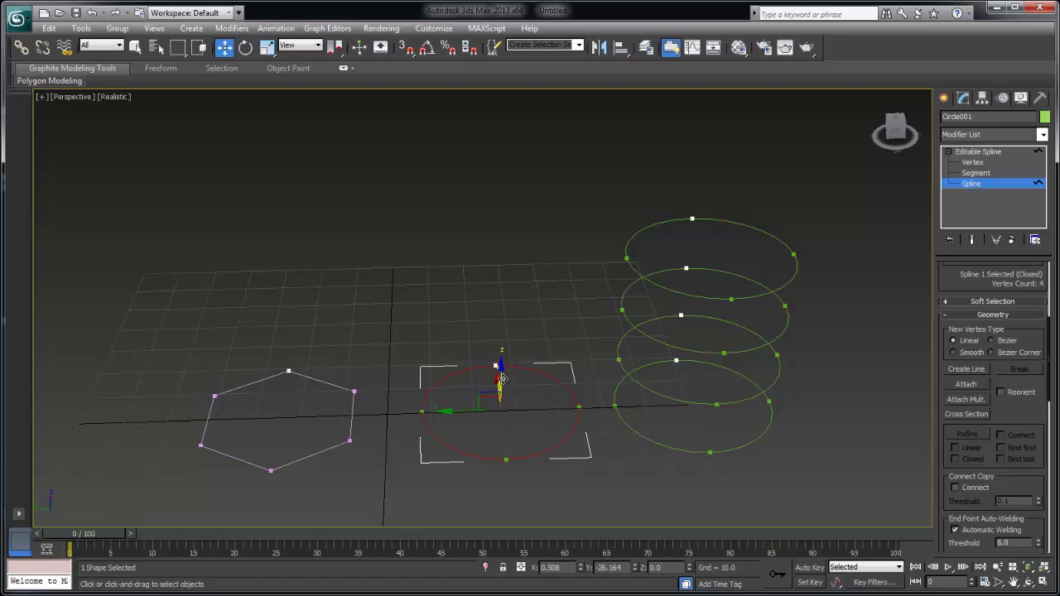
pyautogui.moveTo(501, 378)
pyautogui.keyDown('alt'); pyautogui.mouseDown(button='middle')
pyautogui.moveTo(526, 401)
pyautogui.moveTo(506, 386)
pyautogui.mouseUp(button='middle'); pyautogui.keyUp('alt')
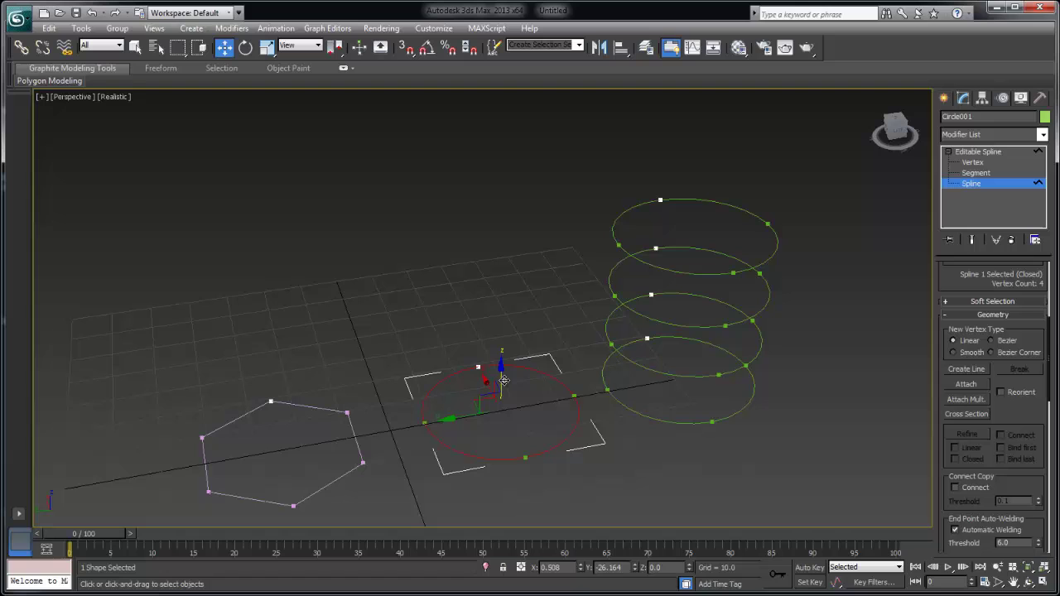
pyautogui.moveTo(503, 379)
pyautogui.keyDown('shift'); pyautogui.mouseDown()
pyautogui.moveTo(502, 288)
pyautogui.moveTo(474, 273)
pyautogui.mouseUp(); pyautogui.keyUp('shift')
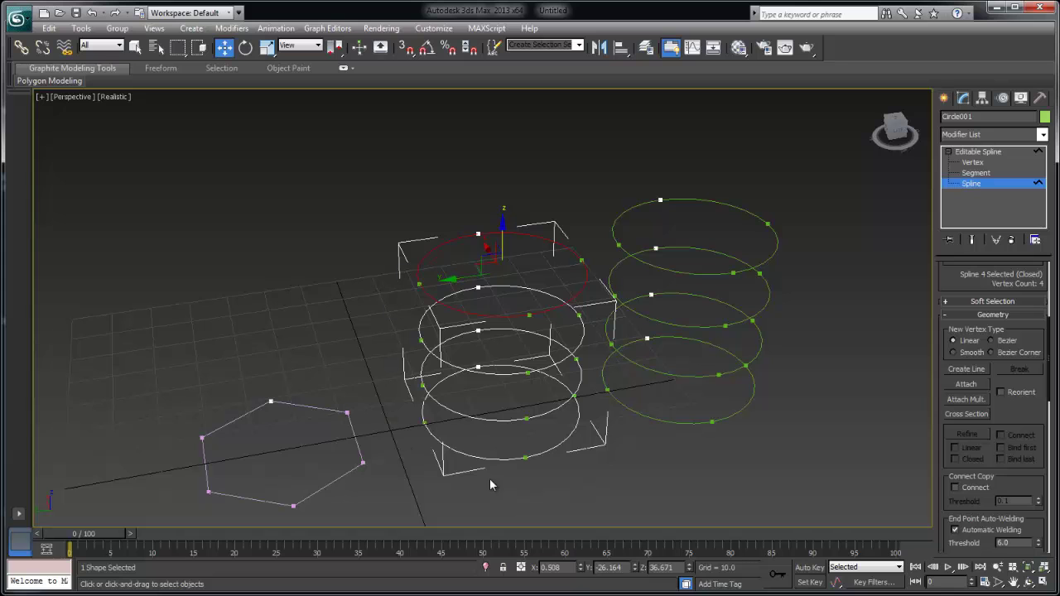
pyautogui.moveTo(511, 367)
pyautogui.keyDown('alt'); pyautogui.mouseDown(button='middle')
pyautogui.moveTo(492, 339)
pyautogui.moveTo(514, 351)
pyautogui.moveTo(473, 354)
pyautogui.moveTo(530, 358)
pyautogui.mouseUp(button='middle'); pyautogui.keyUp('alt')
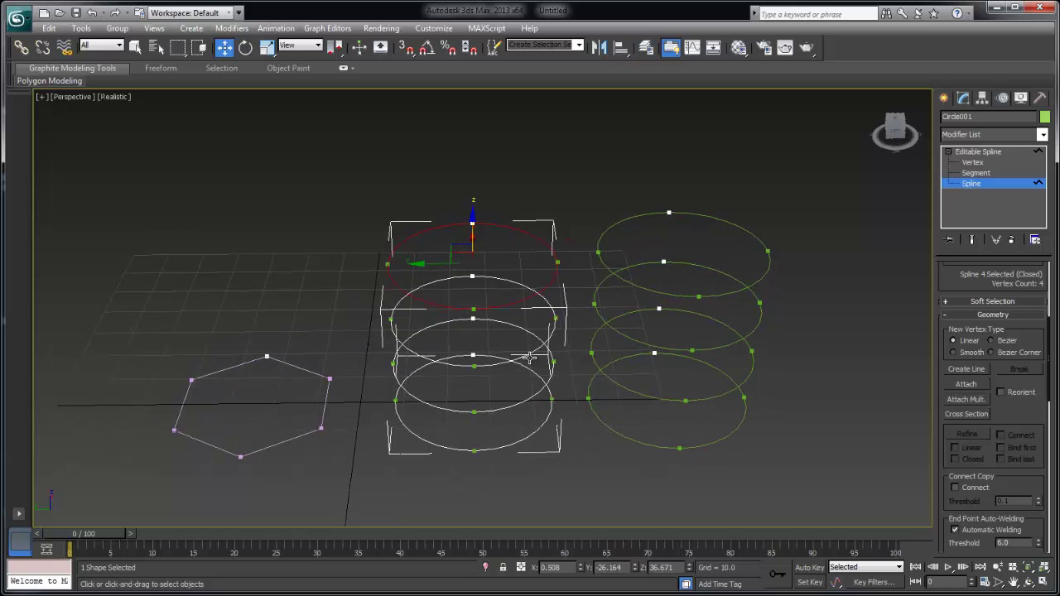
pyautogui.click(978, 152)
pyautogui.click(994, 135)
pyautogui.scroll(-10, 1027, 464)
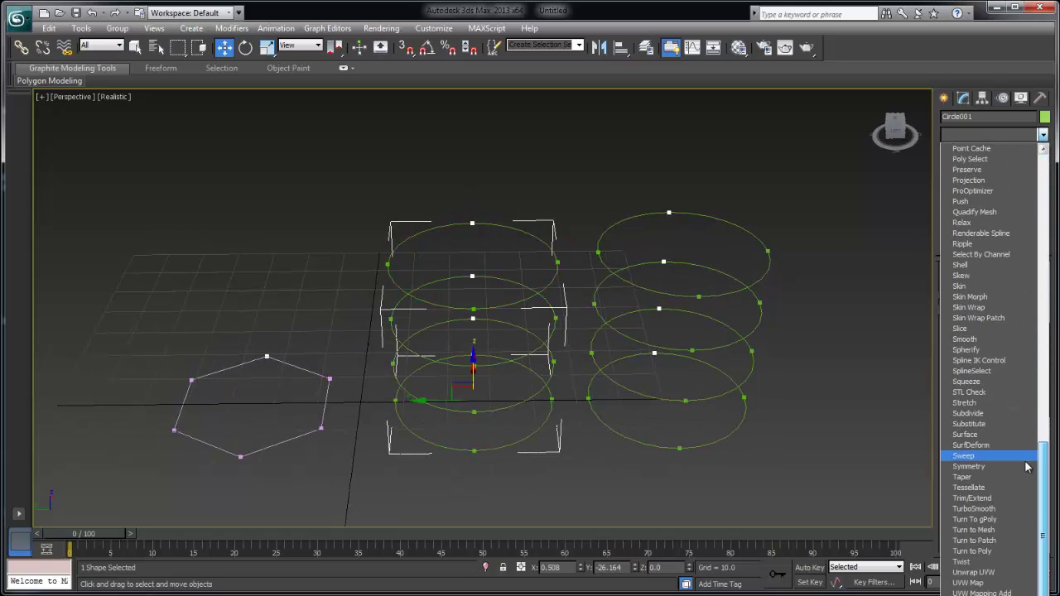
pyautogui.click(1004, 432)
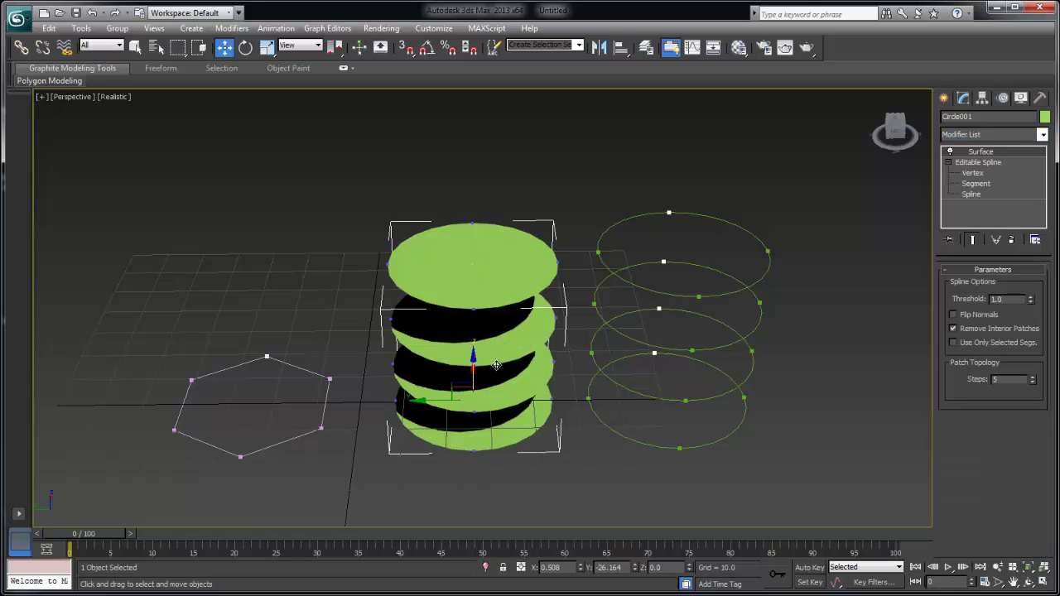
pyautogui.keyDown('alt'); pyautogui.moveTo(496, 365); pyautogui.dragTo(491, 335, button='middle'); pyautogui.keyUp('alt')
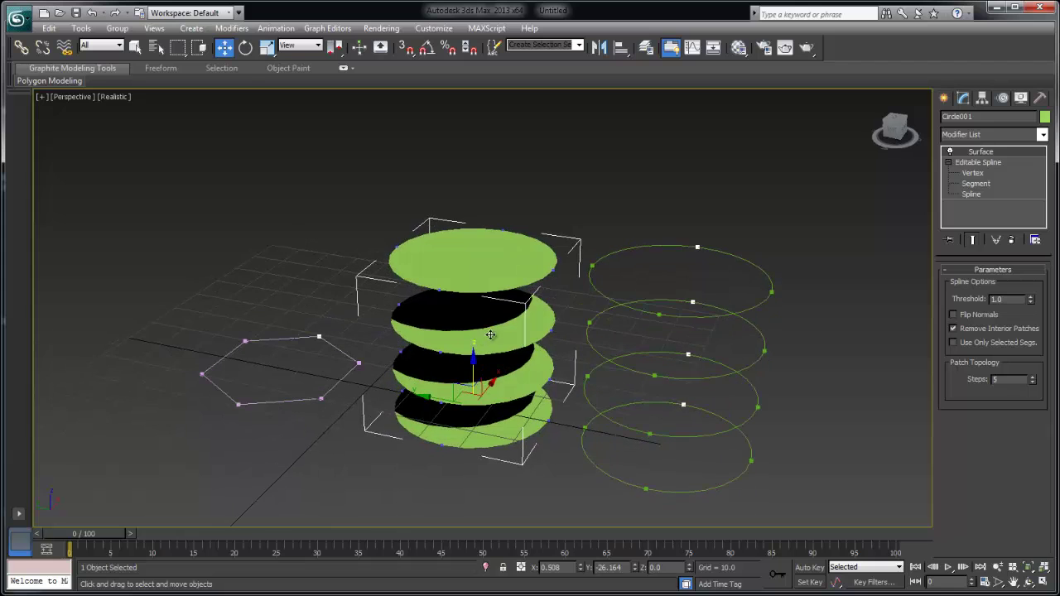
pyautogui.click(1011, 240)
pyautogui.keyDown('alt'); pyautogui.moveTo(666, 250); pyautogui.dragTo(708, 262, button='middle'); pyautogui.keyUp('alt')
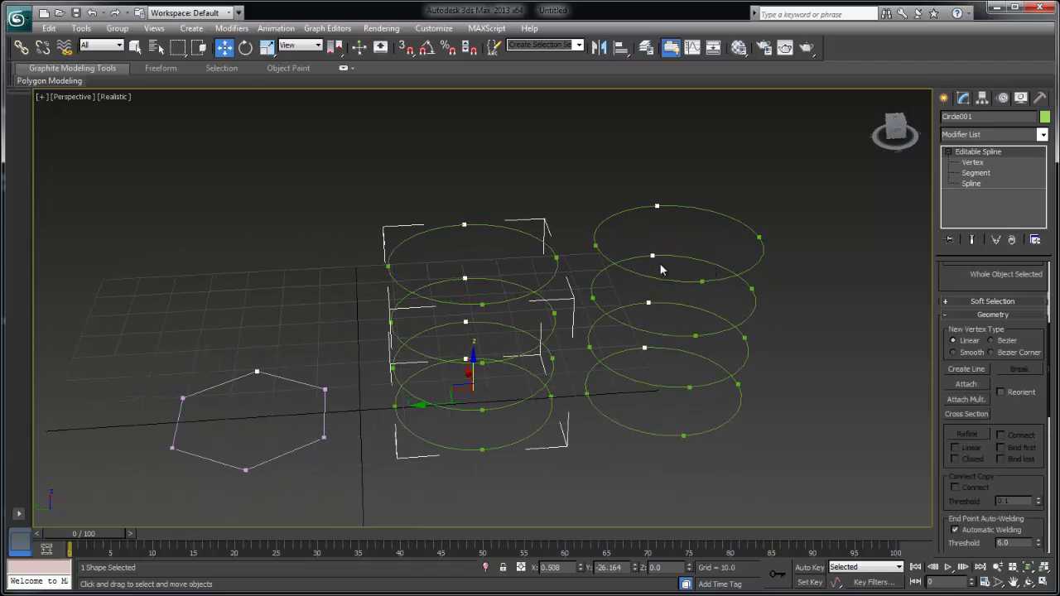
pyautogui.click(1043, 134)
pyautogui.scroll(-5, 1034, 310)
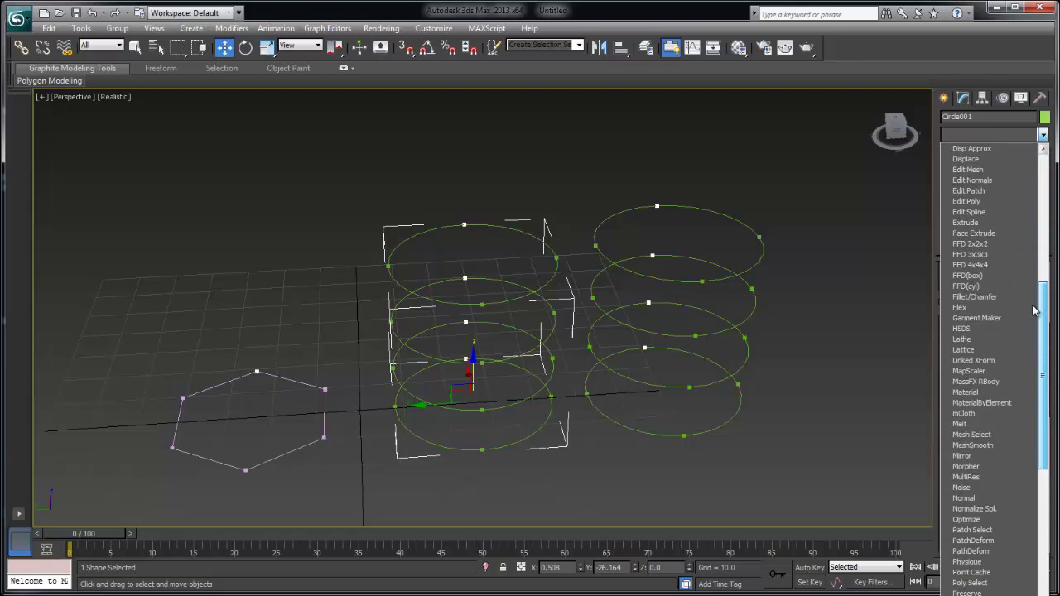
pyautogui.scroll(-3, 1034, 310)
pyautogui.scroll(4, 1036, 298)
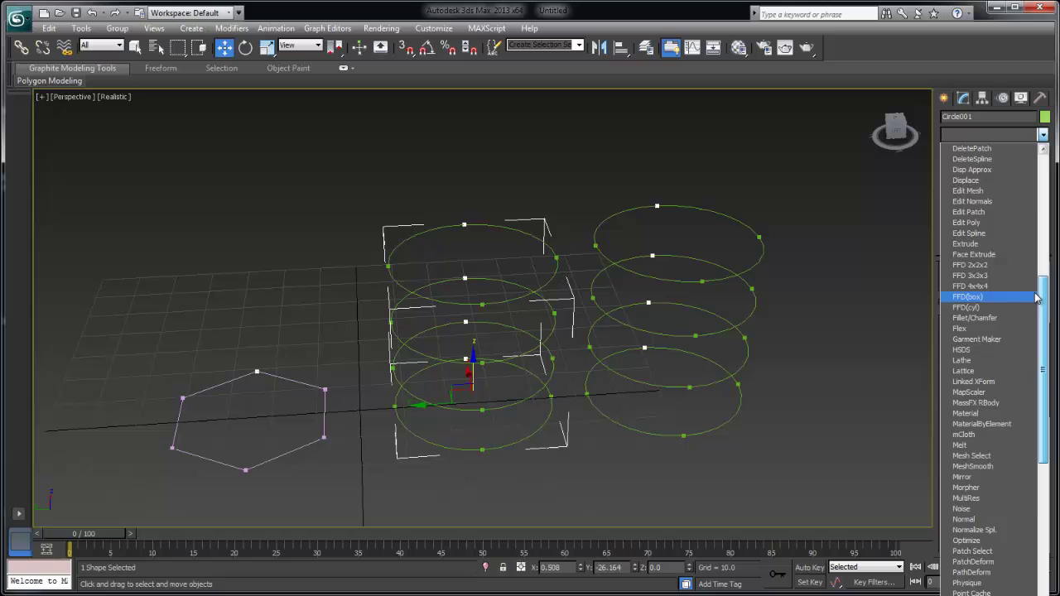
pyautogui.click(1044, 151)
pyautogui.click(1044, 150)
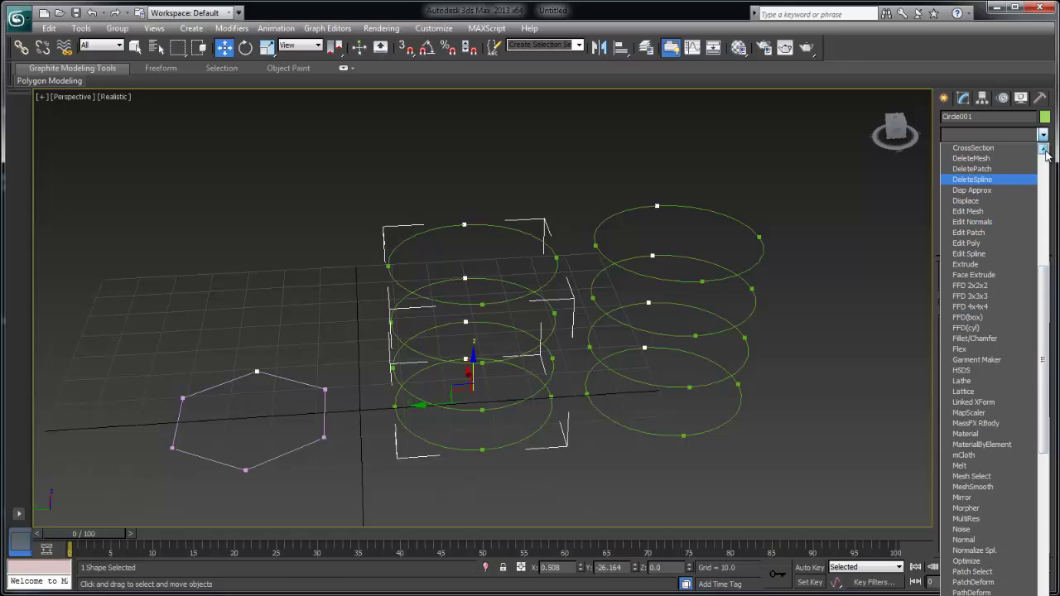
pyautogui.scroll(9, 993, 355)
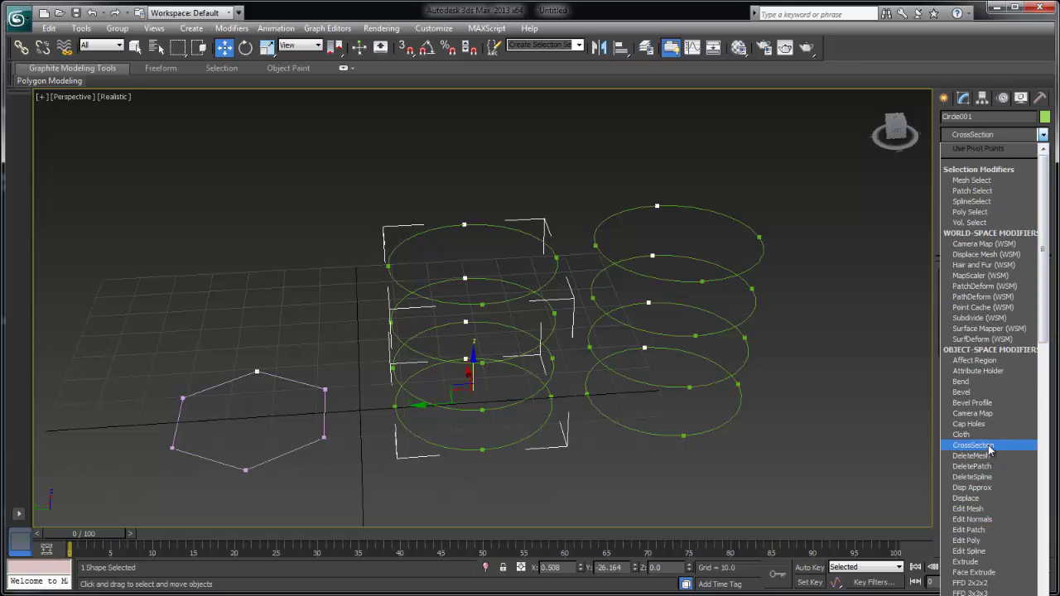
pyautogui.click(990, 445)
pyautogui.keyDown('alt'); pyautogui.moveTo(637, 366); pyautogui.dragTo(704, 285, button='middle'); pyautogui.keyUp('alt')
pyautogui.hotkey('ctrl', 'z')
# Start Create Line and turn on 3D Snaps set to snap to vertices.
pyautogui.keyDown('alt'); pyautogui.moveTo(778, 253); pyautogui.dragTo(788, 252, button='middle'); pyautogui.keyUp('alt')
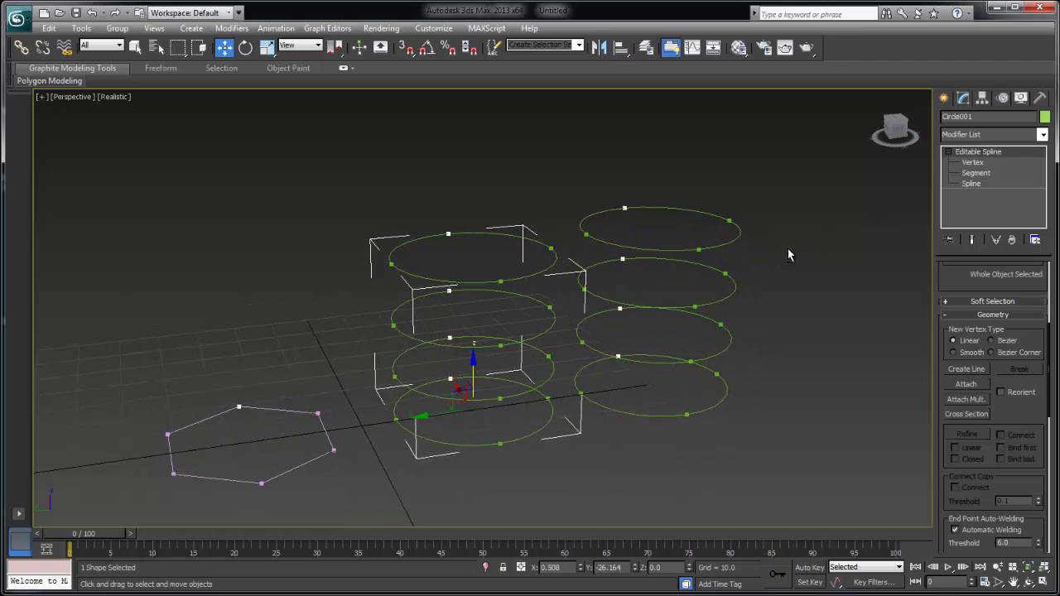
pyautogui.click(975, 373)
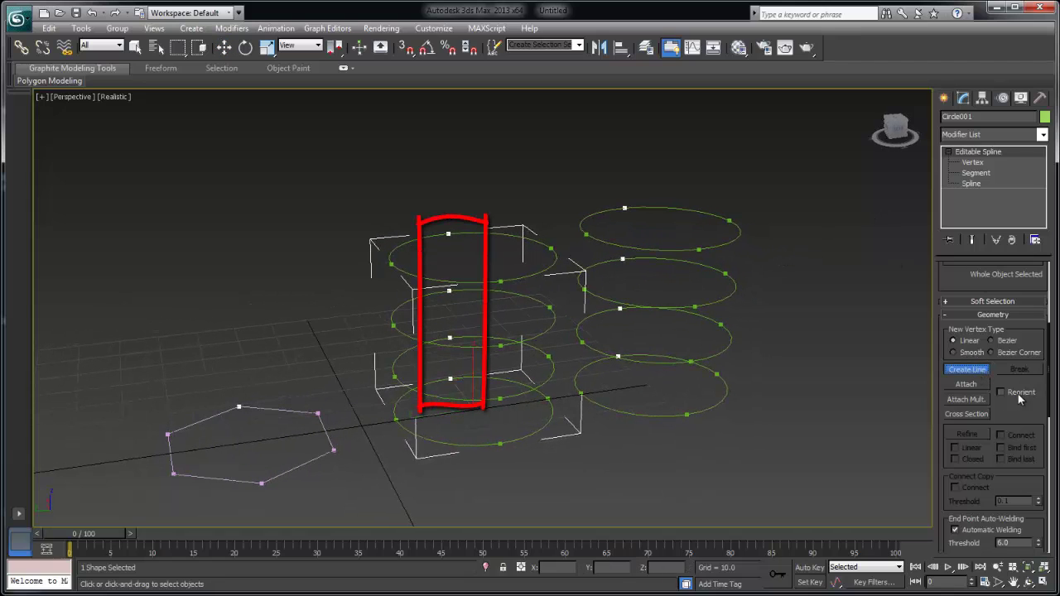
pyautogui.click(405, 47)
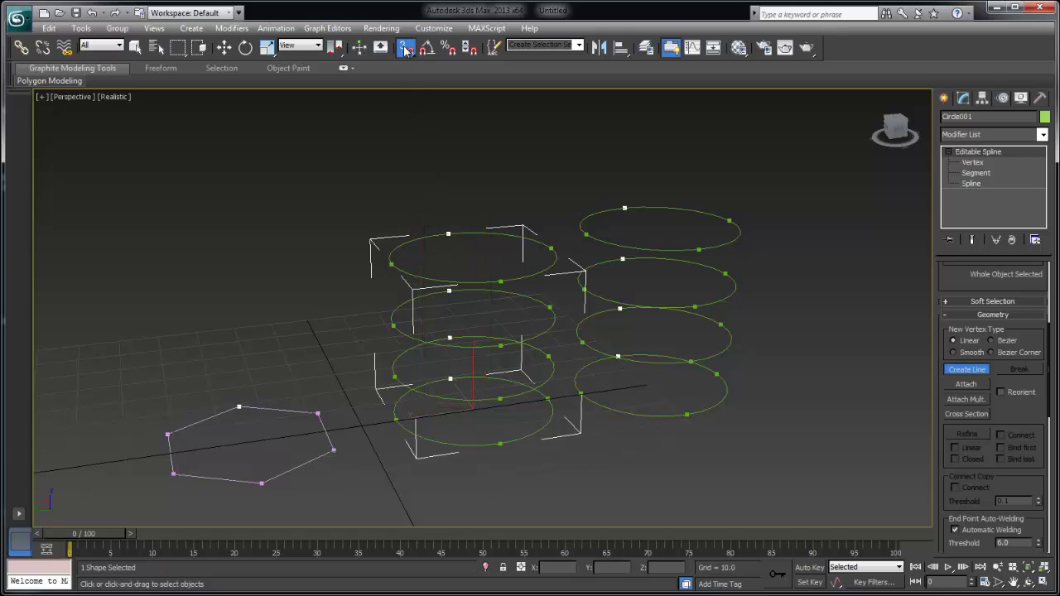
pyautogui.rightClick(405, 47)
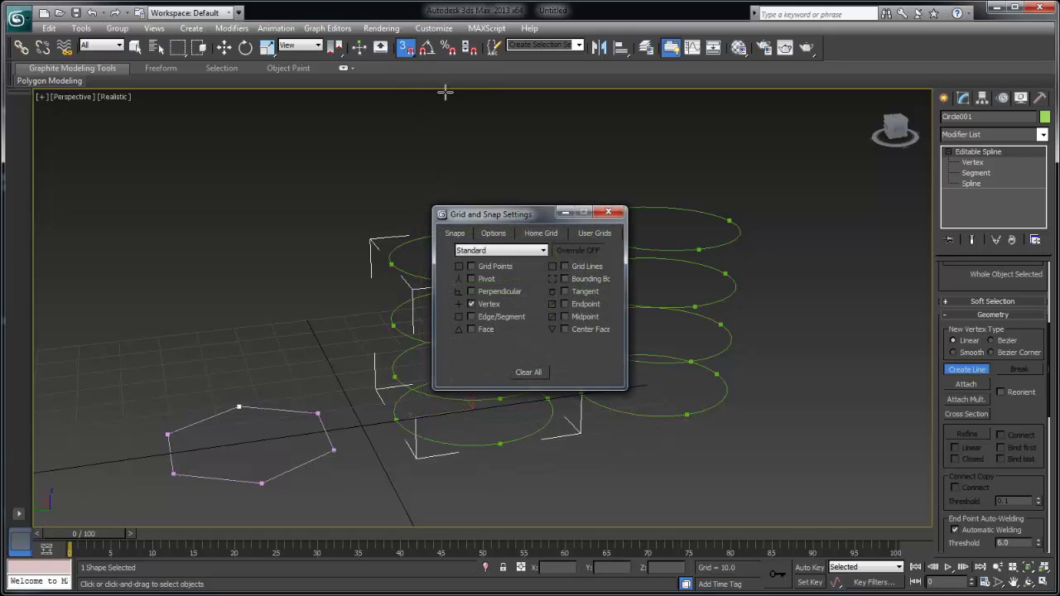
pyautogui.click(609, 213)
# Draw two vertical lines from bottom-circle vertices up to the matching vertices above.
pyautogui.click(502, 443)
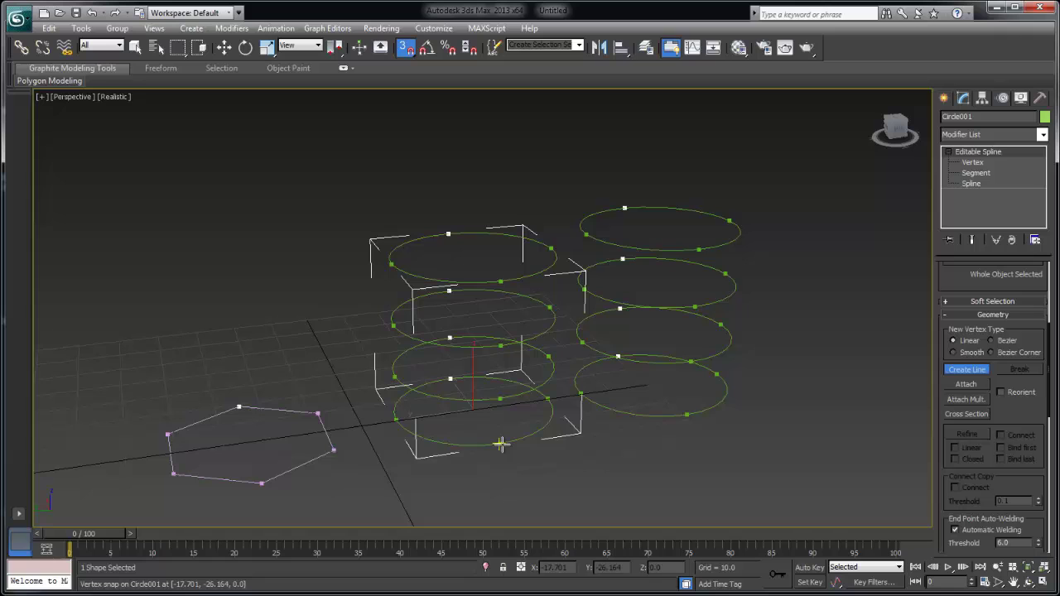
pyautogui.click(502, 282)
pyautogui.rightClick(502, 282)
pyautogui.keyDown('alt'); pyautogui.moveTo(502, 282); pyautogui.dragTo(448, 468, button='middle'); pyautogui.keyUp('alt')
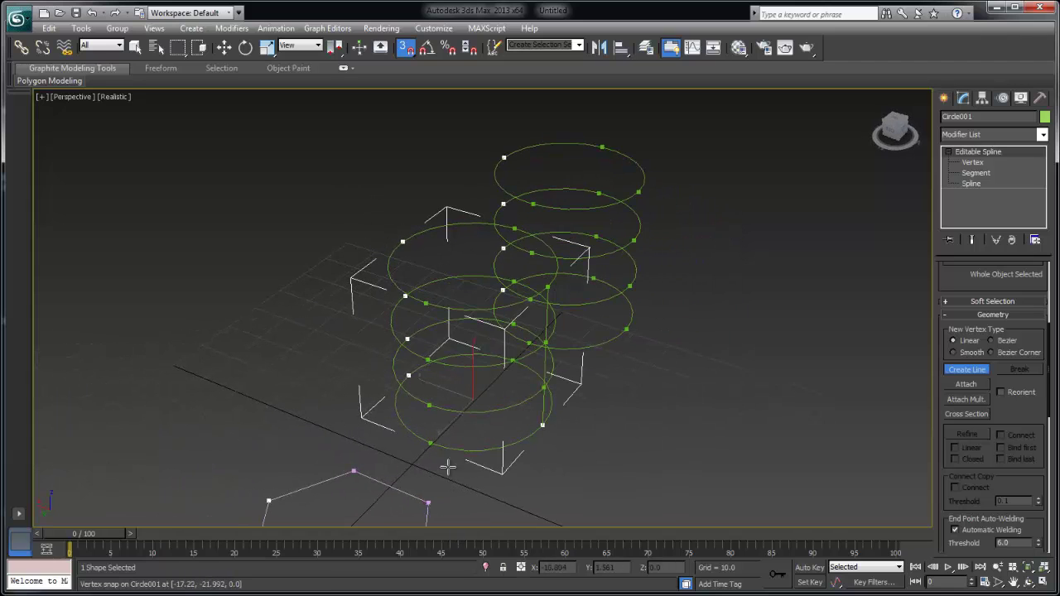
pyautogui.click(430, 443)
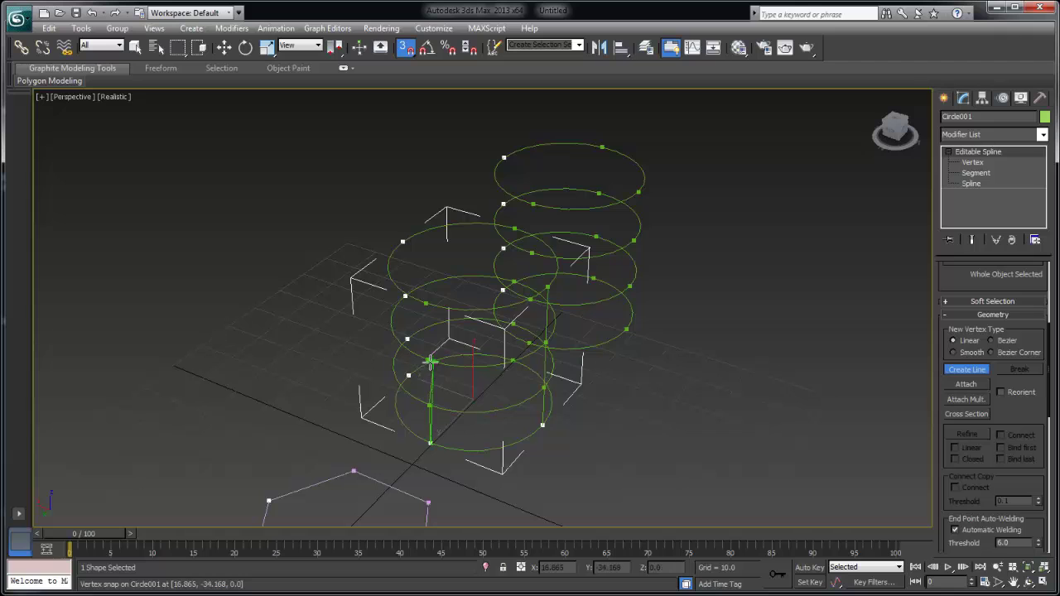
pyautogui.click(424, 304)
pyautogui.rightClick(424, 304)
# Draw another vertical line to the top circle, cancel a stray line, and begin the next.
pyautogui.keyDown('alt'); pyautogui.moveTo(424, 304); pyautogui.dragTo(486, 442, button='middle'); pyautogui.keyUp('alt')
pyautogui.click(443, 447)
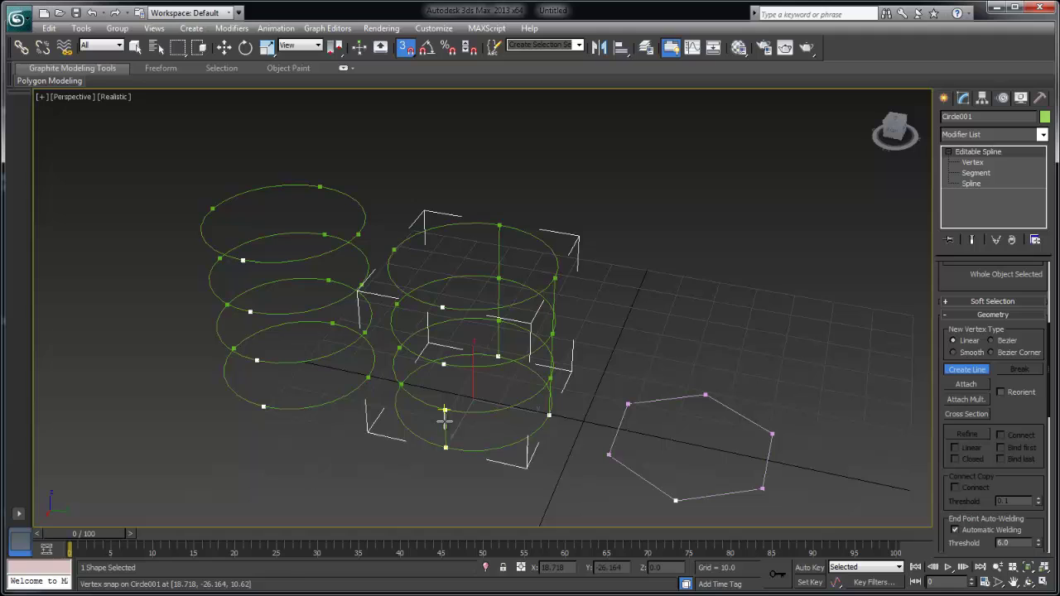
pyautogui.click(443, 309)
pyautogui.rightClick(443, 309)
pyautogui.keyDown('alt'); pyautogui.moveTo(443, 309); pyautogui.dragTo(421, 407, button='middle'); pyautogui.keyUp('alt')
pyautogui.click(530, 434)
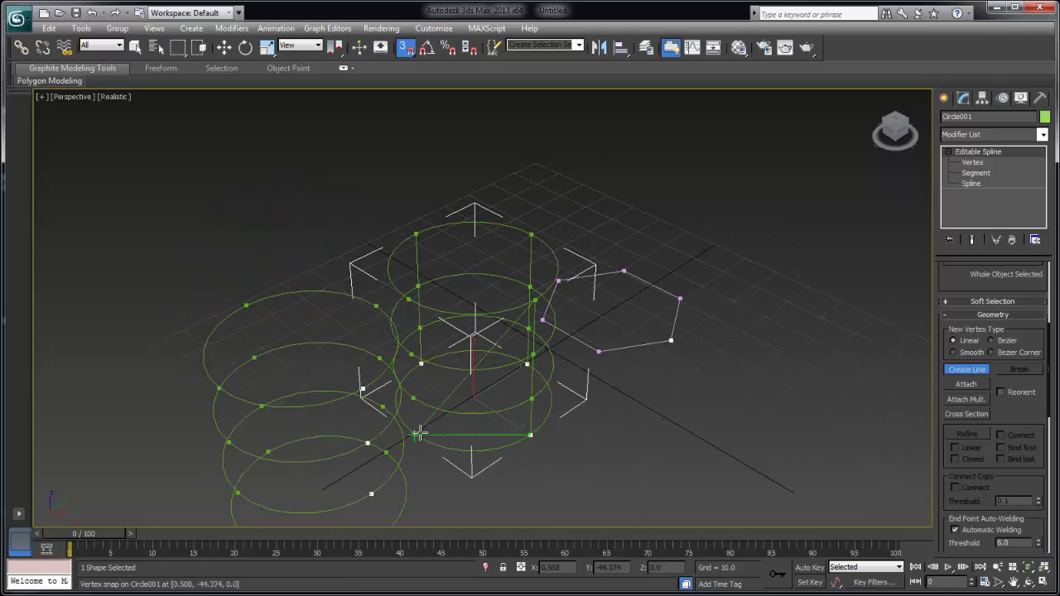
pyautogui.rightClick(419, 434)
pyautogui.click(416, 436)
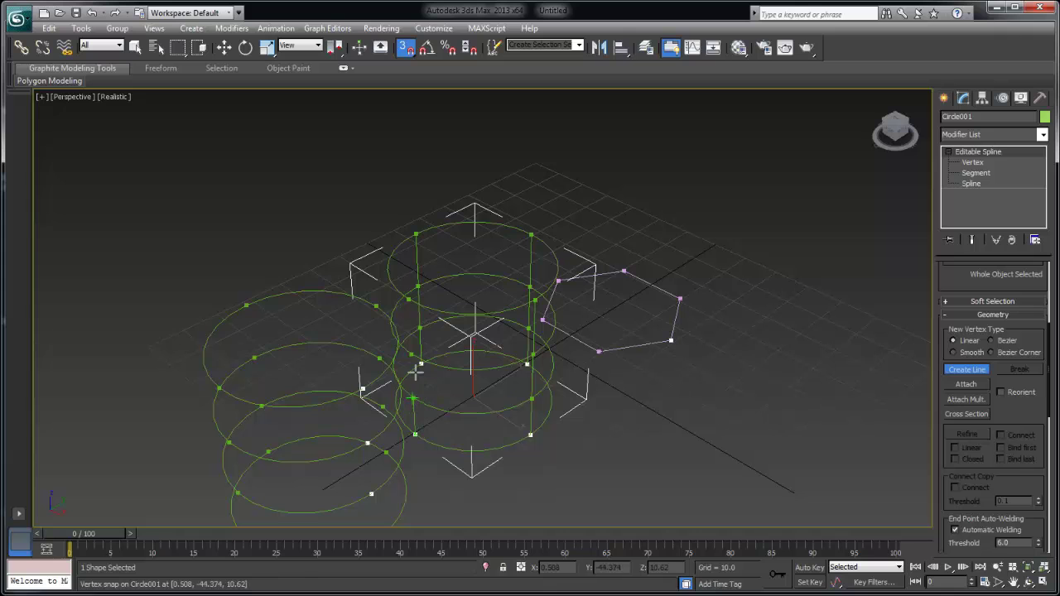
pyautogui.keyDown('alt'); pyautogui.moveTo(409, 300); pyautogui.dragTo(532, 307, button='middle'); pyautogui.keyUp('alt')
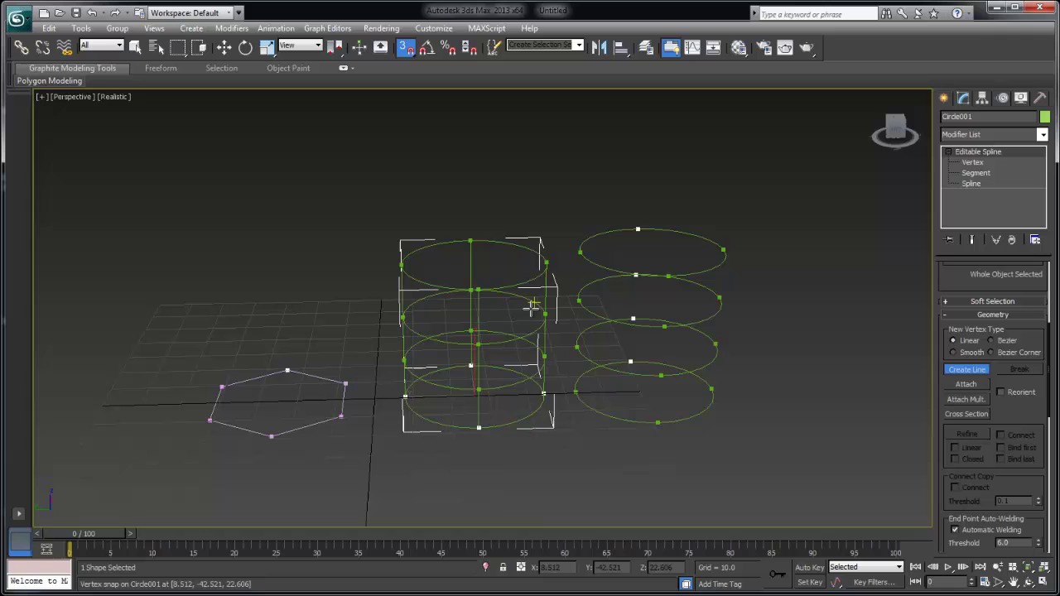
# Stop drawing lines and hide everything except the circle spline cage.
pyautogui.rightClick(535, 327)
pyautogui.rightClick(550, 334)
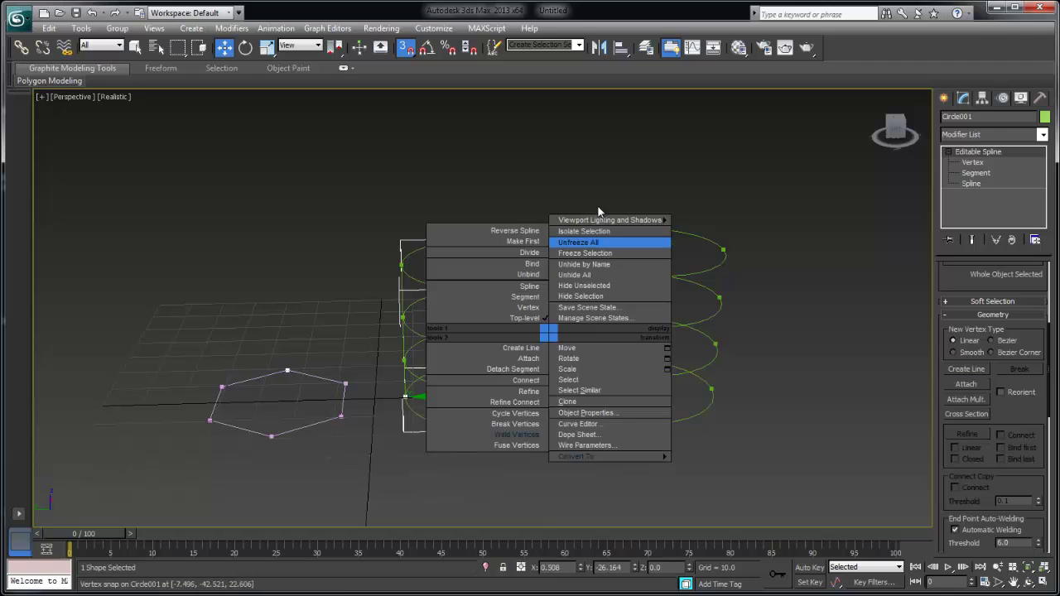
pyautogui.click(606, 284)
pyautogui.keyDown('alt'); pyautogui.moveTo(606, 285); pyautogui.dragTo(523, 259, button='middle'); pyautogui.keyUp('alt')
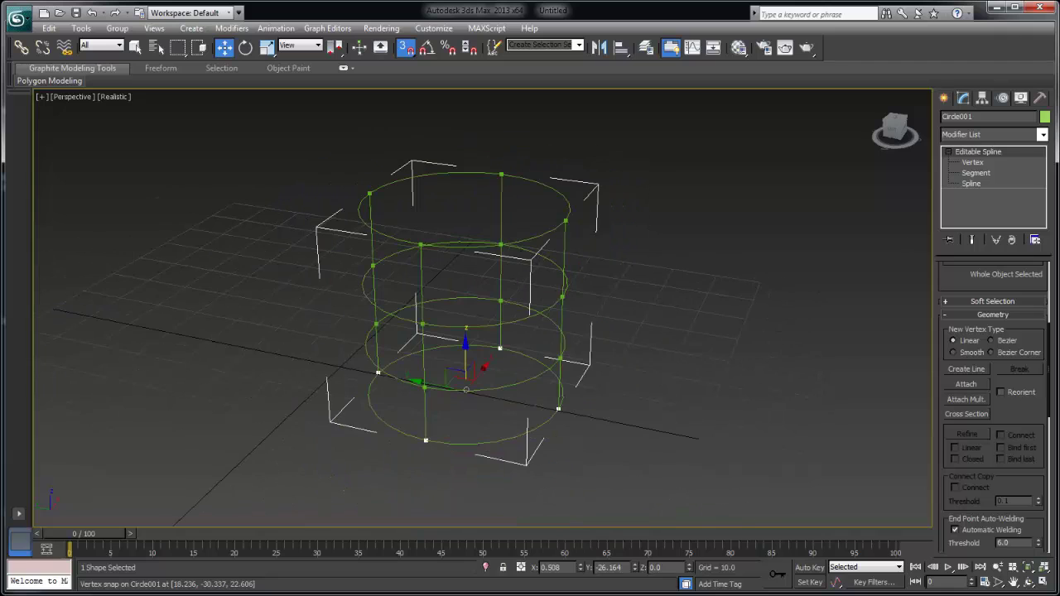
# Apply a Surface modifier to the spline cage from the Modifier List.
pyautogui.click(1042, 135)
pyautogui.moveTo(1041, 186); pyautogui.dragTo(1040, 429)
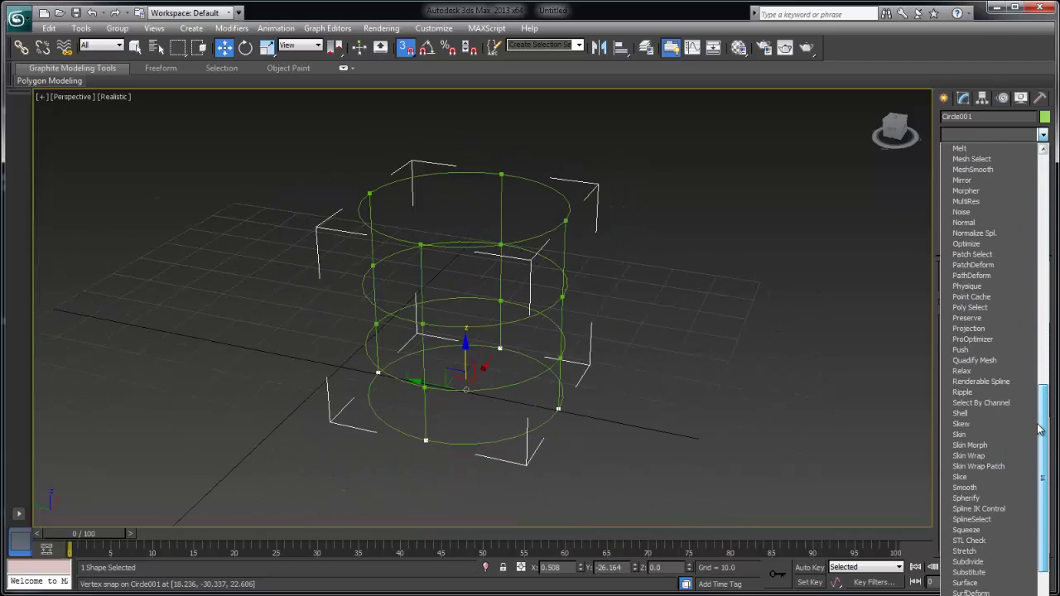
pyautogui.click(966, 569)
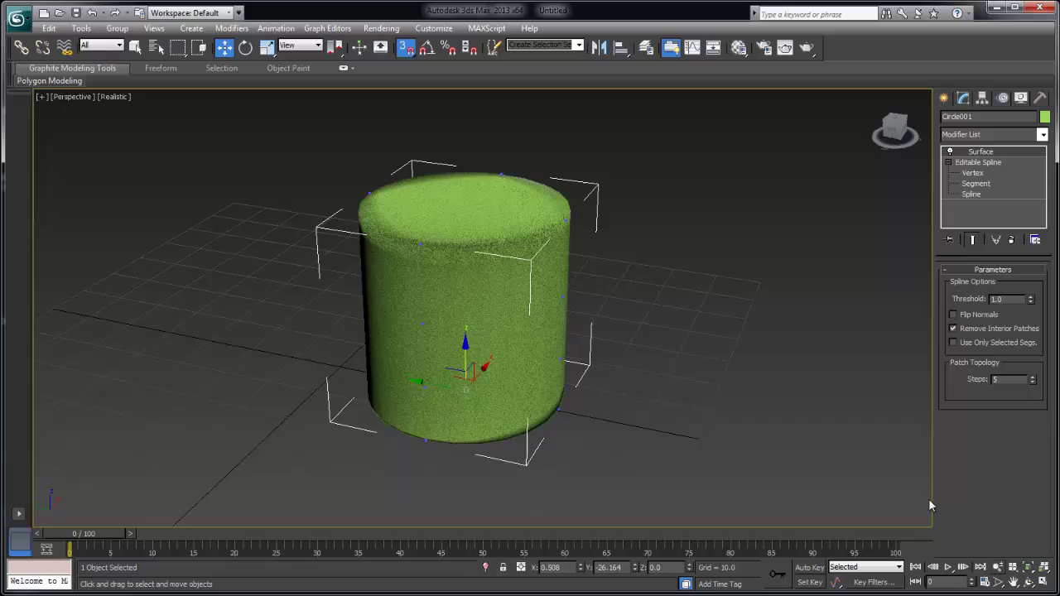
pyautogui.keyDown('alt'); pyautogui.moveTo(712, 246); pyautogui.dragTo(665, 236, button='middle'); pyautogui.keyUp('alt')
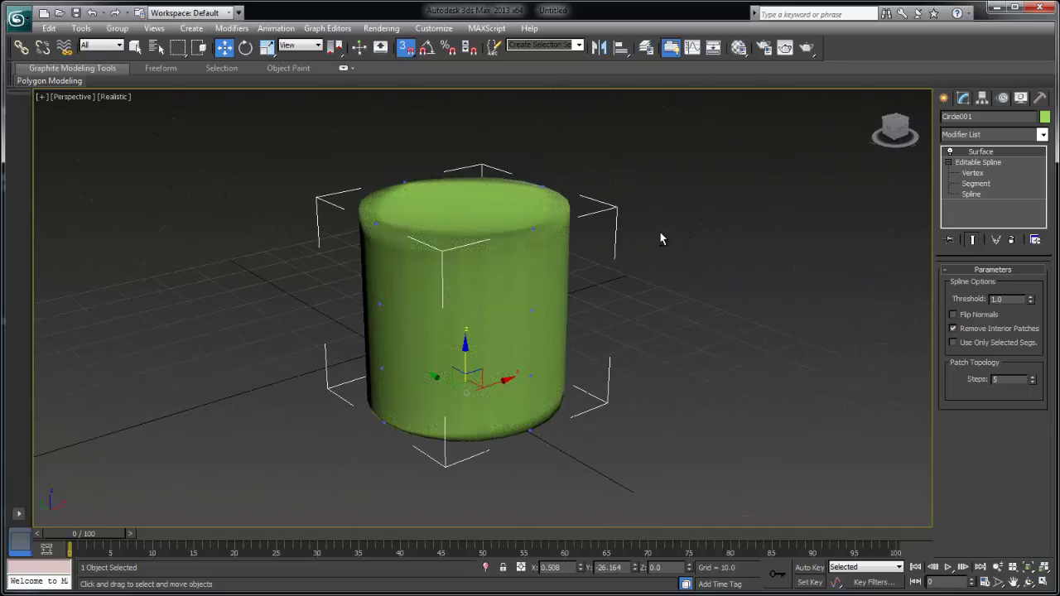
# Toggle wireframe with F3, set the viewport to Shaded, and remove the Surface modifier.
pyautogui.press('F3')
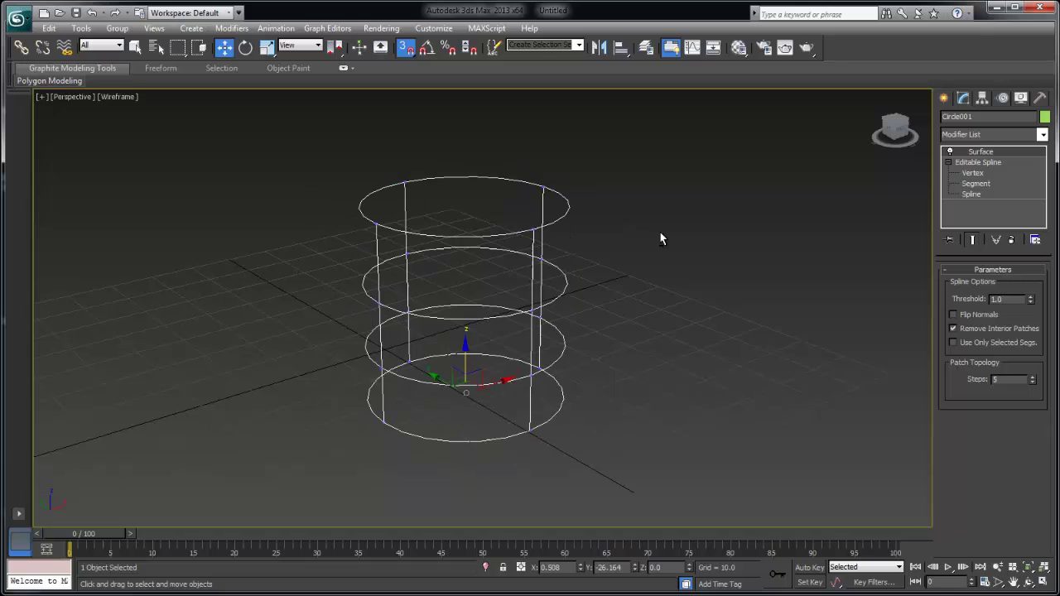
pyautogui.press('F3')
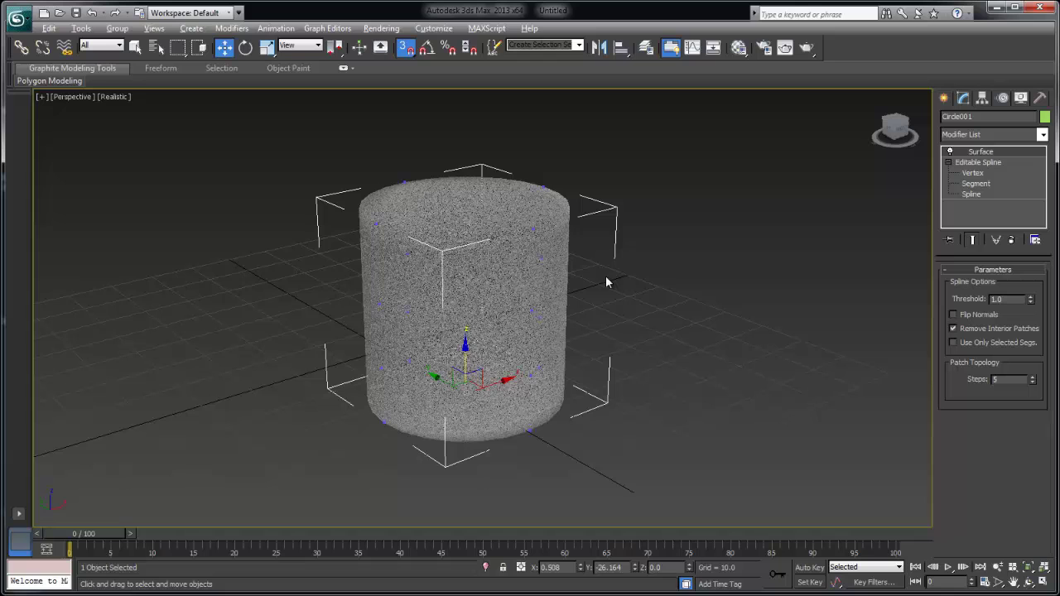
pyautogui.keyDown('alt'); pyautogui.moveTo(606, 299); pyautogui.dragTo(572, 318, button='middle'); pyautogui.keyUp('alt')
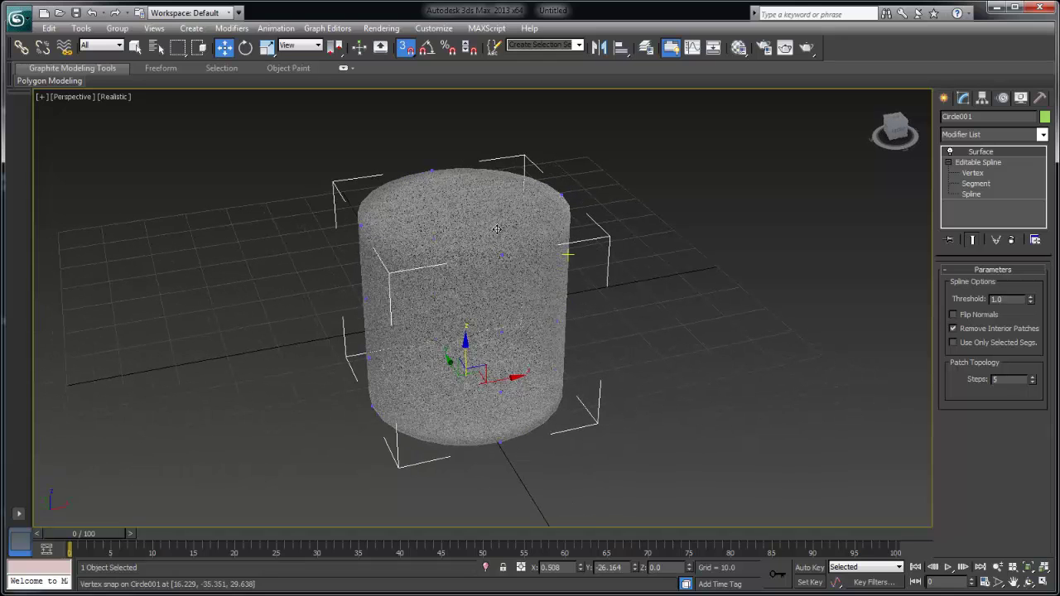
pyautogui.click(120, 100)
pyautogui.click(151, 123)
pyautogui.moveTo(430, 352)
pyautogui.keyDown('alt'); pyautogui.mouseDown(button='middle')
pyautogui.moveTo(468, 333)
pyautogui.moveTo(411, 326)
pyautogui.moveTo(486, 442)
pyautogui.moveTo(457, 425)
pyautogui.moveTo(503, 378)
pyautogui.moveTo(544, 362)
pyautogui.mouseUp(button='middle'); pyautogui.keyUp('alt')
pyautogui.click(1012, 240)
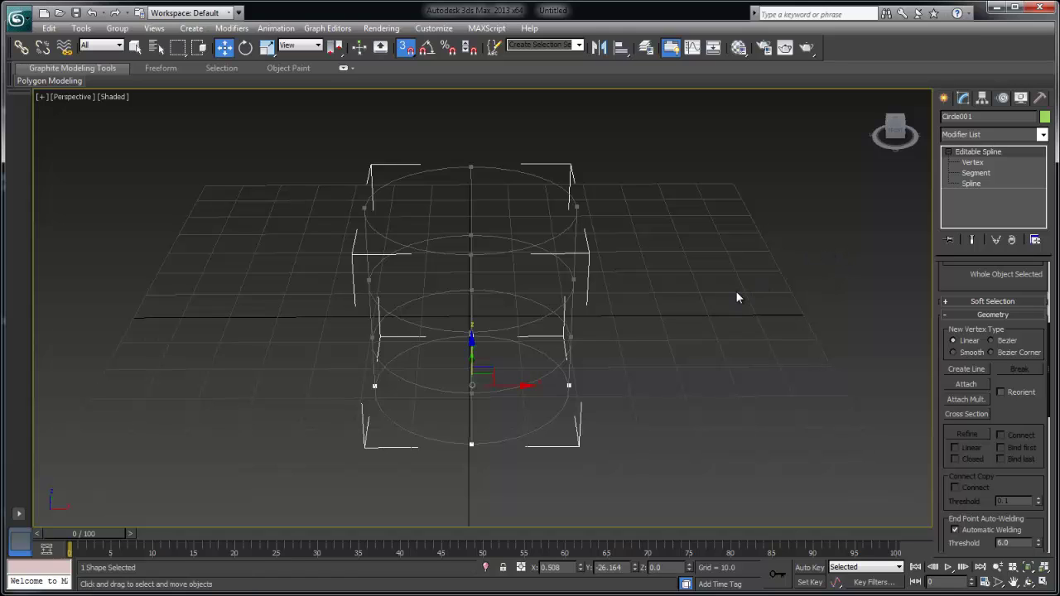
# Test spline selection on the cage, return to object level, and Shift-drag it right.
pyautogui.keyDown('alt'); pyautogui.moveTo(720, 312); pyautogui.dragTo(659, 293, button='middle'); pyautogui.keyUp('alt')
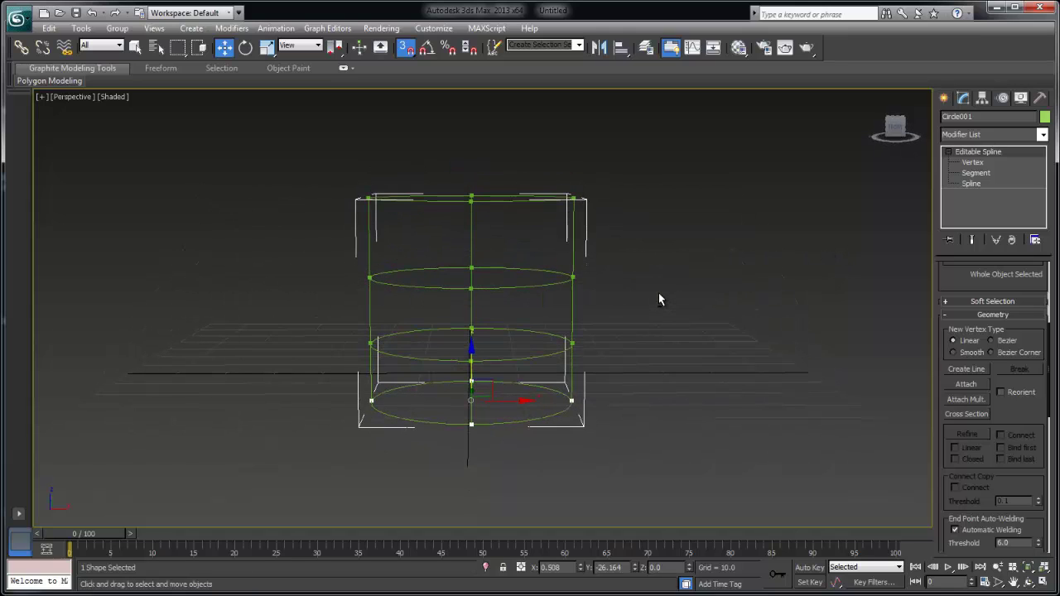
pyautogui.click(972, 184)
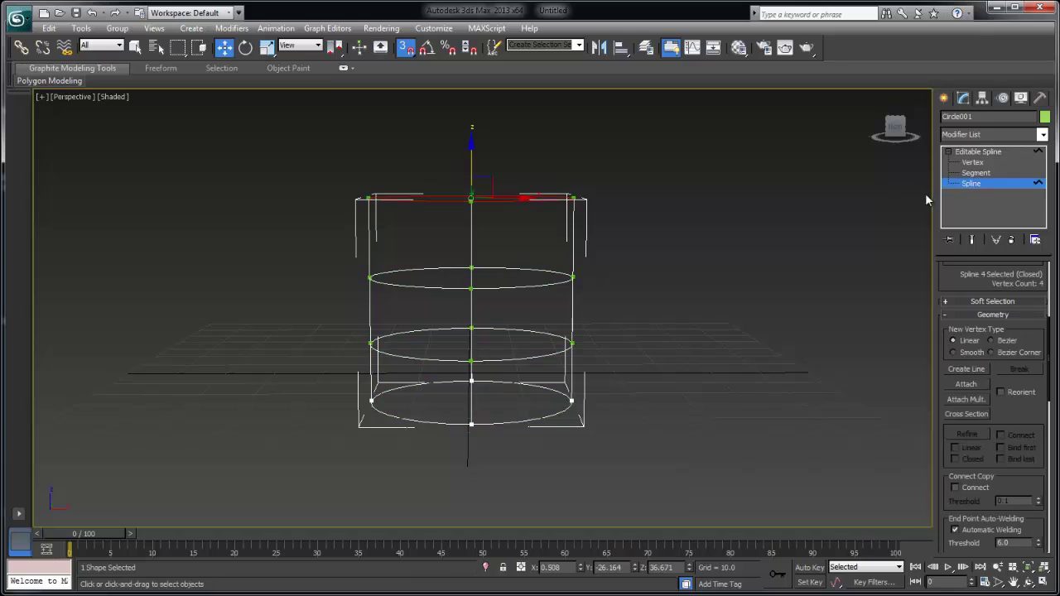
pyautogui.moveTo(284, 255); pyautogui.dragTo(276, 256)
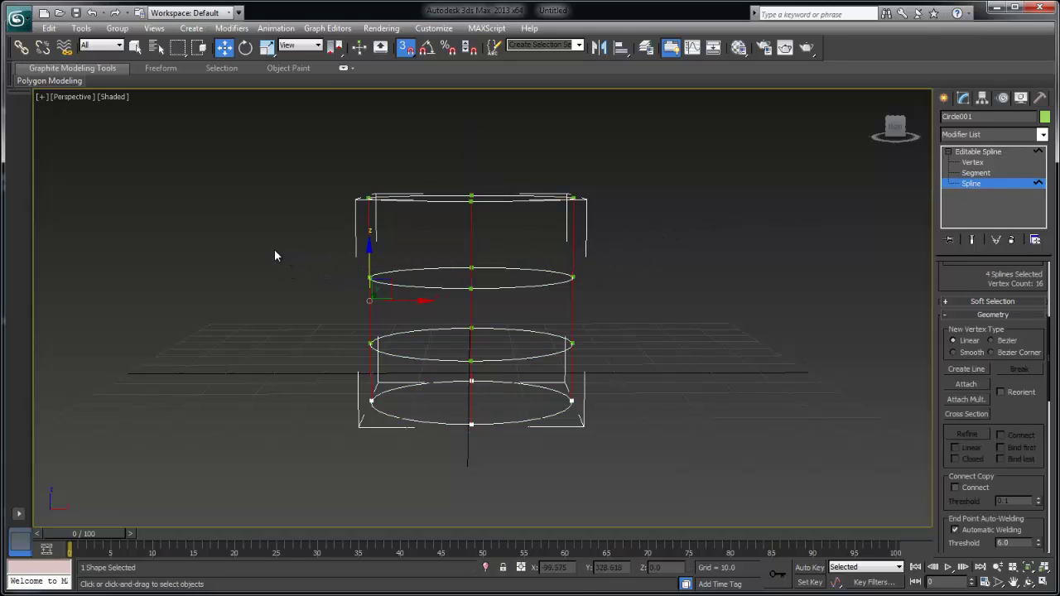
pyautogui.click(276, 256)
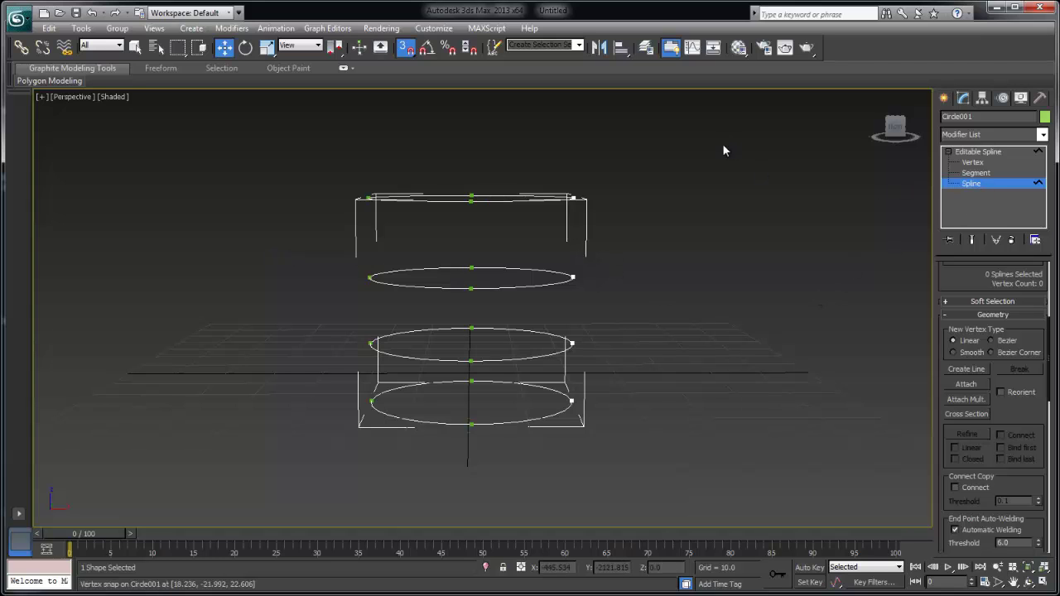
pyautogui.keyDown('alt'); pyautogui.moveTo(723, 151); pyautogui.dragTo(593, 201, button='middle'); pyautogui.keyUp('alt')
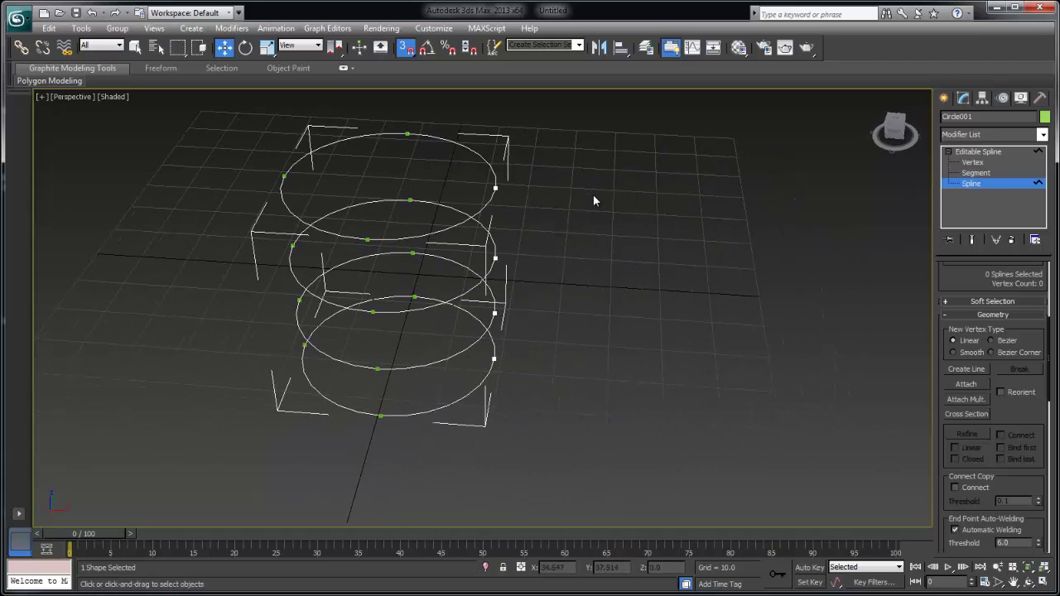
pyautogui.rightClick(531, 261)
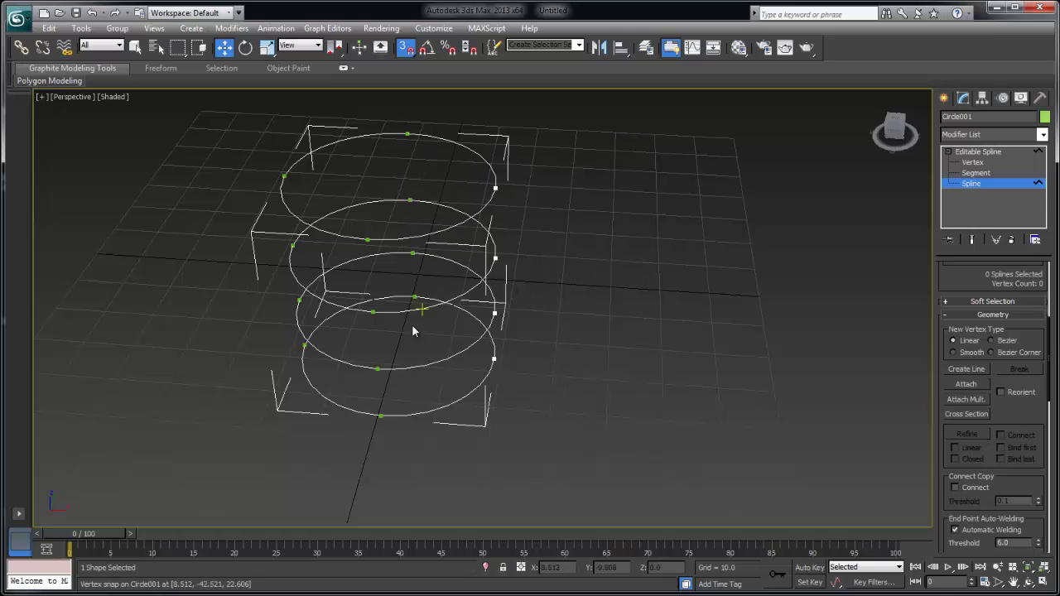
pyautogui.click(982, 153)
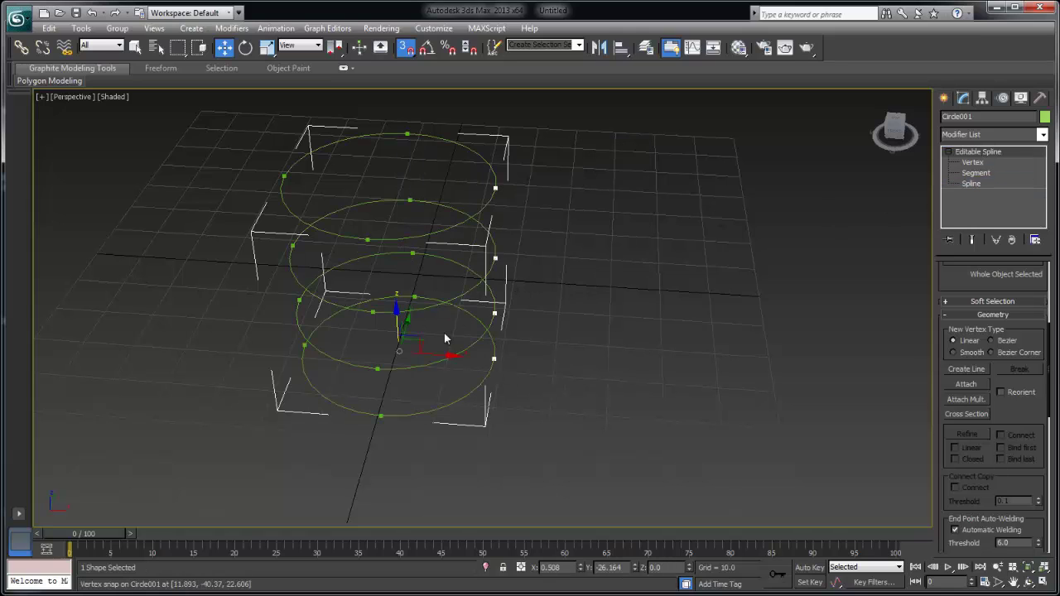
pyautogui.keyDown('shift'); pyautogui.moveTo(443, 355); pyautogui.dragTo(704, 373); pyautogui.keyUp('shift')
# Confirm the clone as Circle006 and frame both cages in view.
pyautogui.click(520, 361)
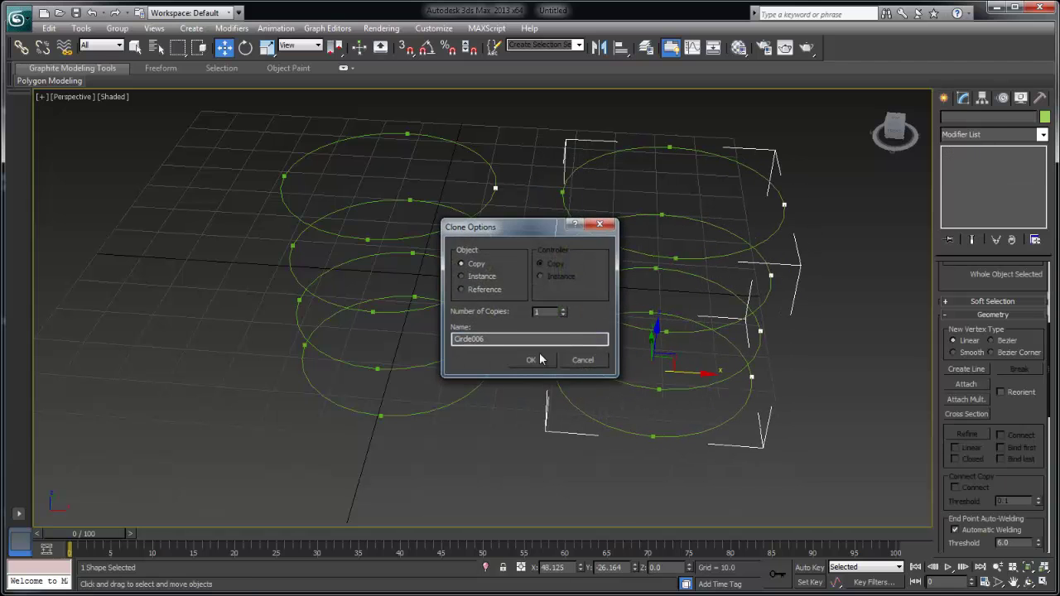
pyautogui.moveTo(579, 336)
pyautogui.mouseDown(button='middle')
pyautogui.moveTo(509, 353)
pyautogui.moveTo(542, 302)
pyautogui.mouseUp(button='middle')
pyautogui.keyDown('alt'); pyautogui.moveTo(684, 225); pyautogui.dragTo(686, 215, button='middle'); pyautogui.keyUp('alt')
# At Spline level, select Circle006's upper three circles, delete them, and return to object level.
pyautogui.rightClick(683, 212)
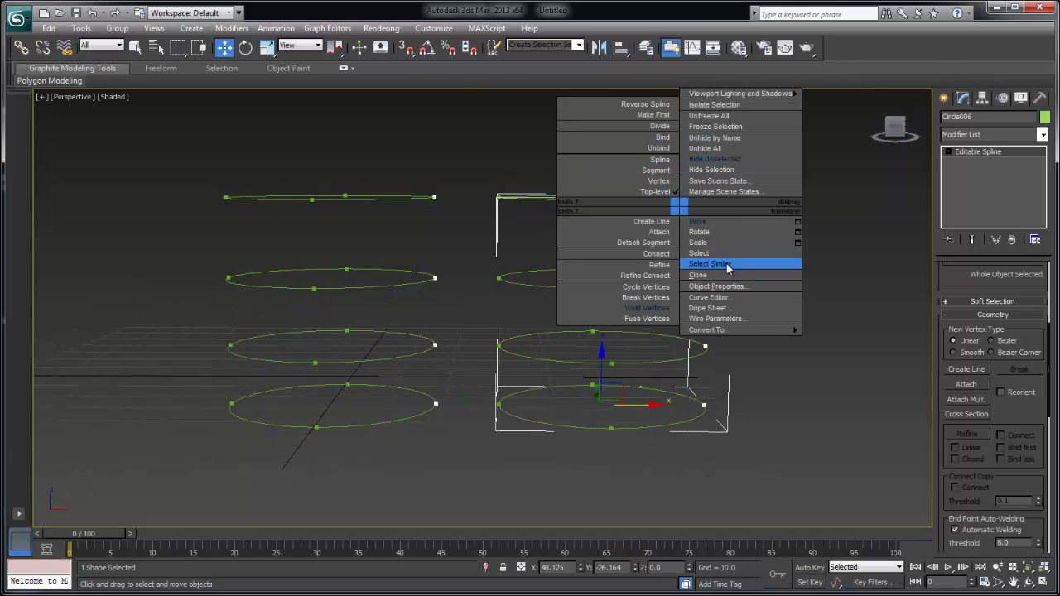
pyautogui.click(660, 159)
pyautogui.moveTo(820, 142); pyautogui.dragTo(493, 375)
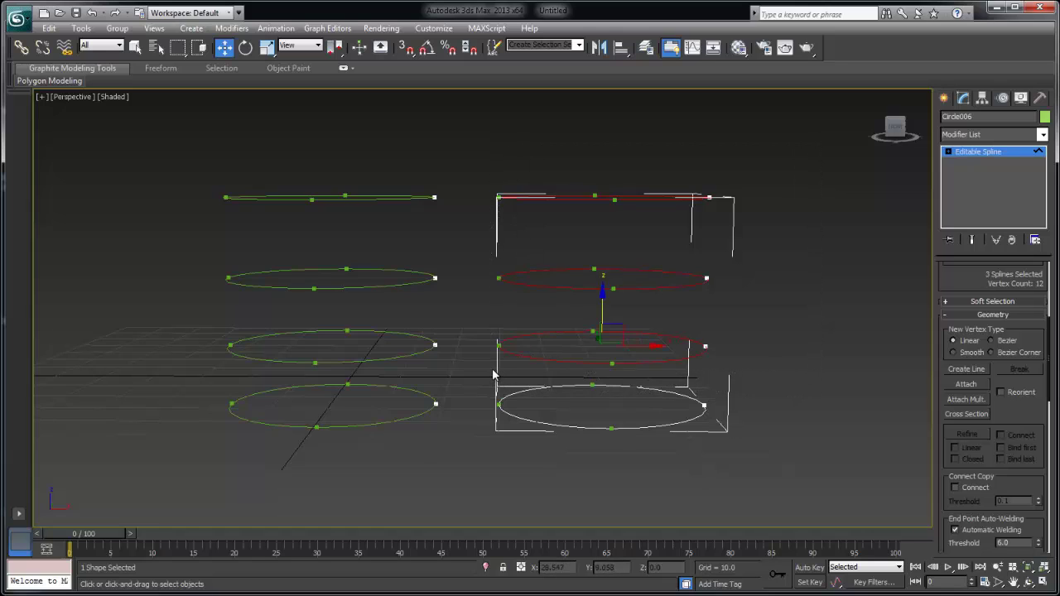
pyautogui.press('Delete')
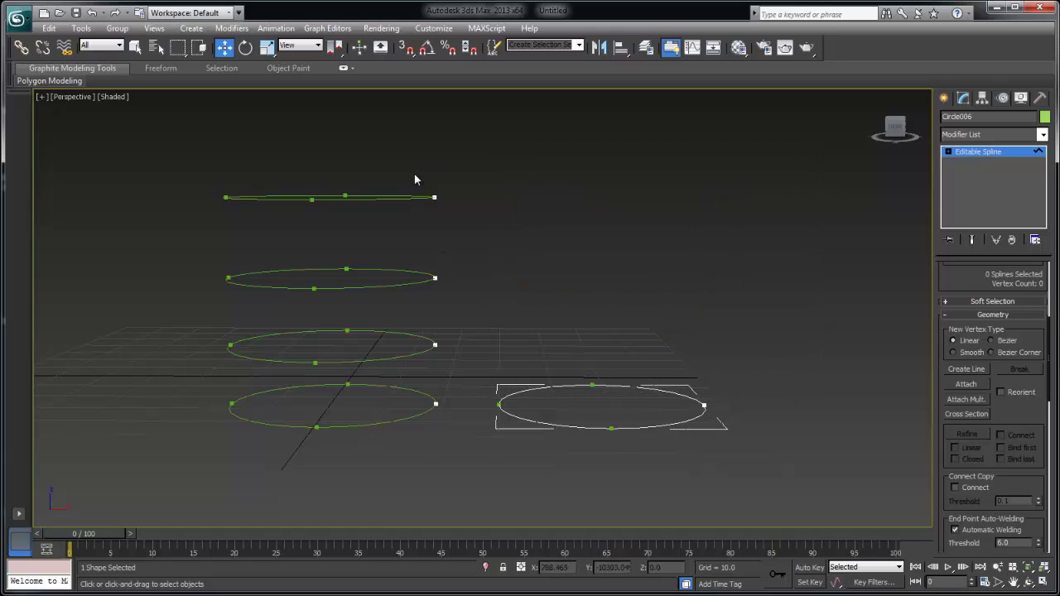
pyautogui.click(978, 153)
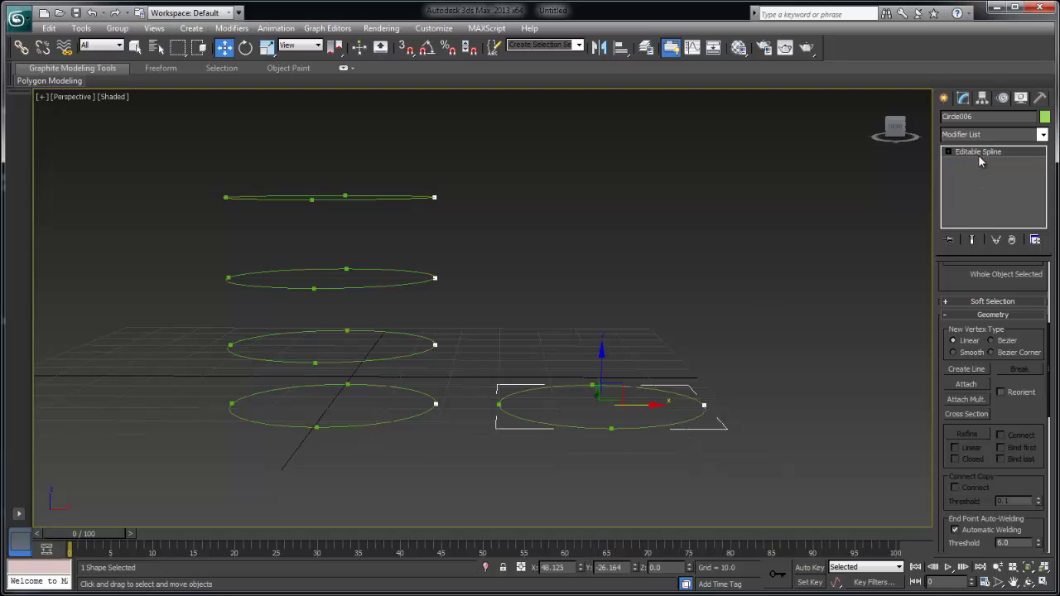
# Select Circle001 and apply a Smooth CrossSection modifier, then select Circle006.
pyautogui.click(348, 197)
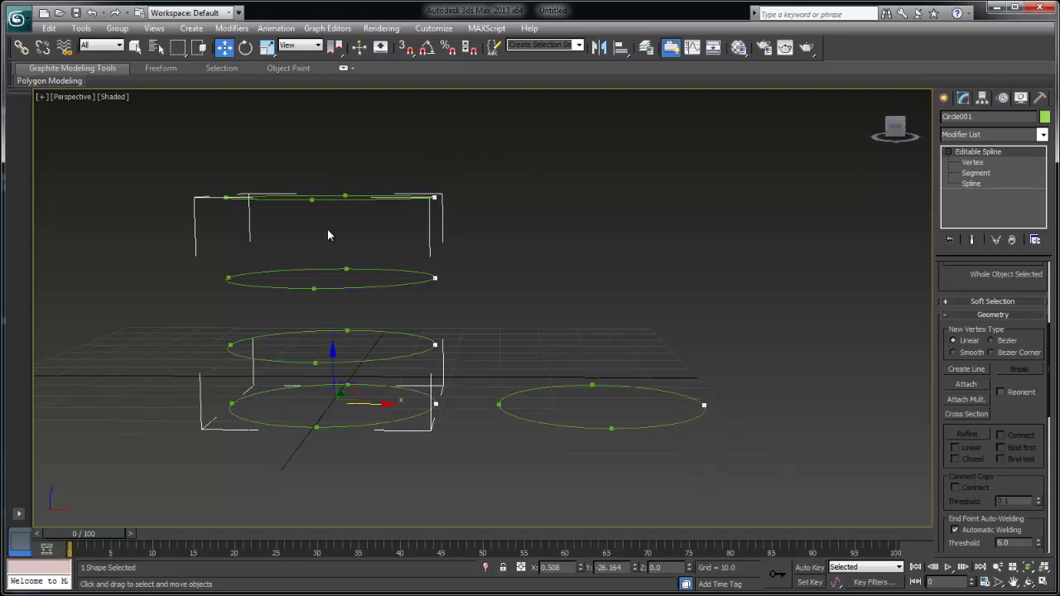
pyautogui.click(1042, 134)
pyautogui.moveTo(1043, 177); pyautogui.dragTo(1042, 346)
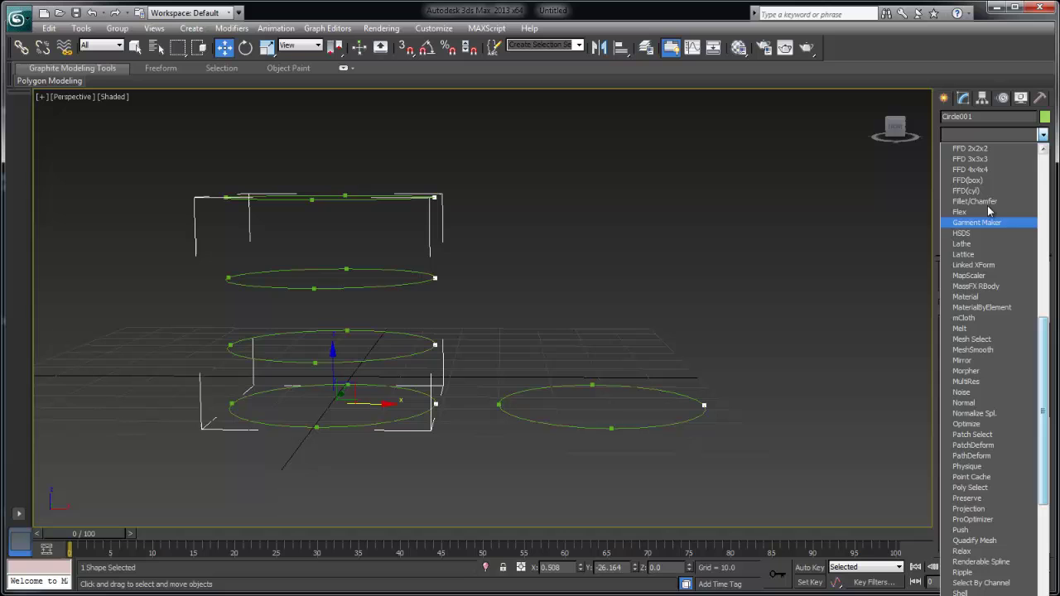
pyautogui.moveTo(1044, 334); pyautogui.dragTo(1044, 225)
pyautogui.click(982, 323)
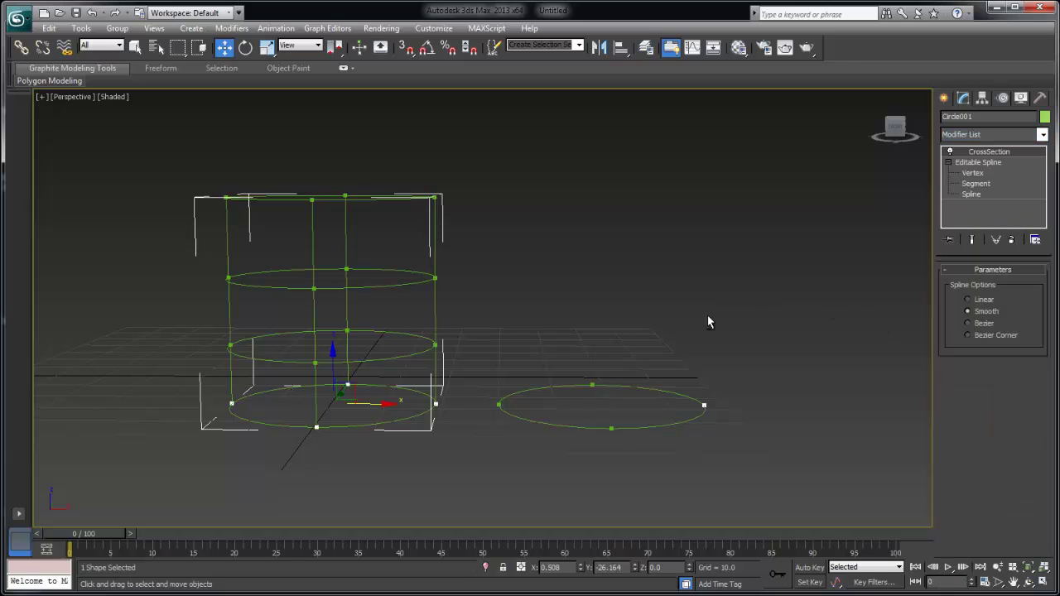
pyautogui.keyDown('alt'); pyautogui.moveTo(704, 314); pyautogui.dragTo(785, 345, button='middle'); pyautogui.keyUp('alt')
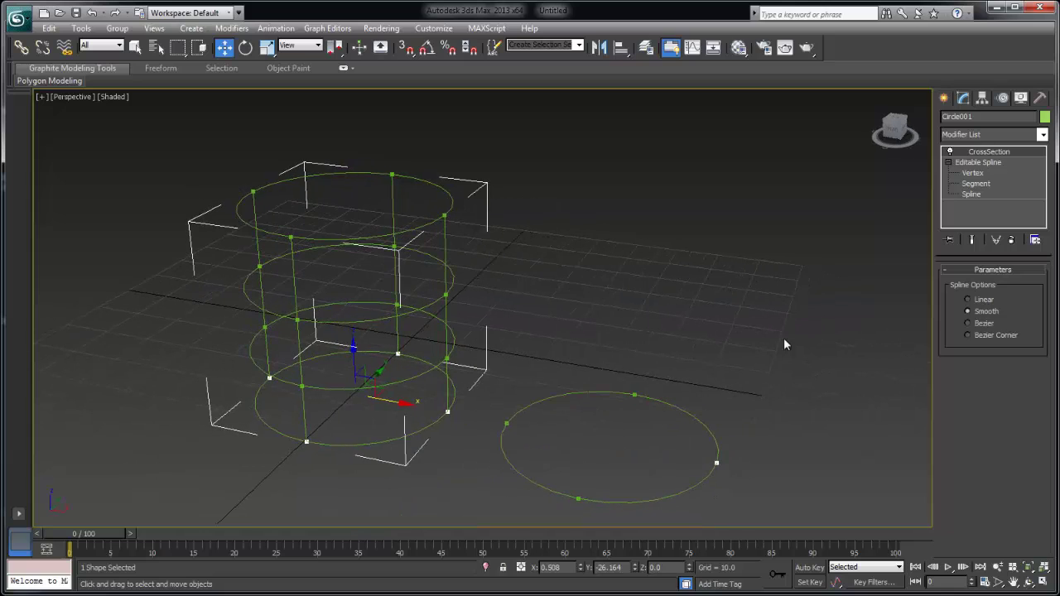
pyautogui.click(714, 442)
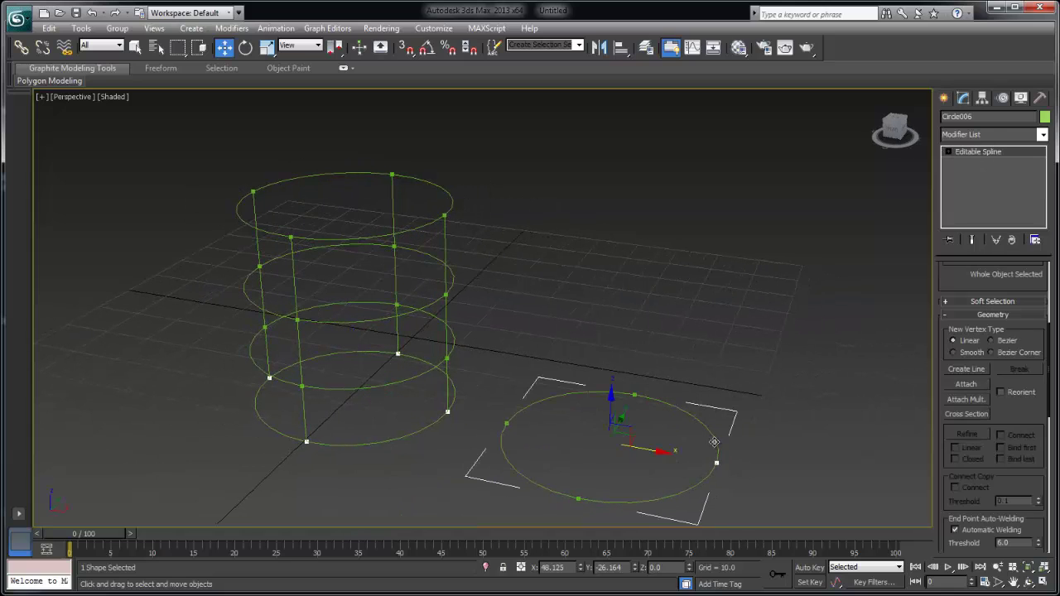
# Put Circle006 at Spline sub-object level and enable Connect Copy.
pyautogui.click(972, 154)
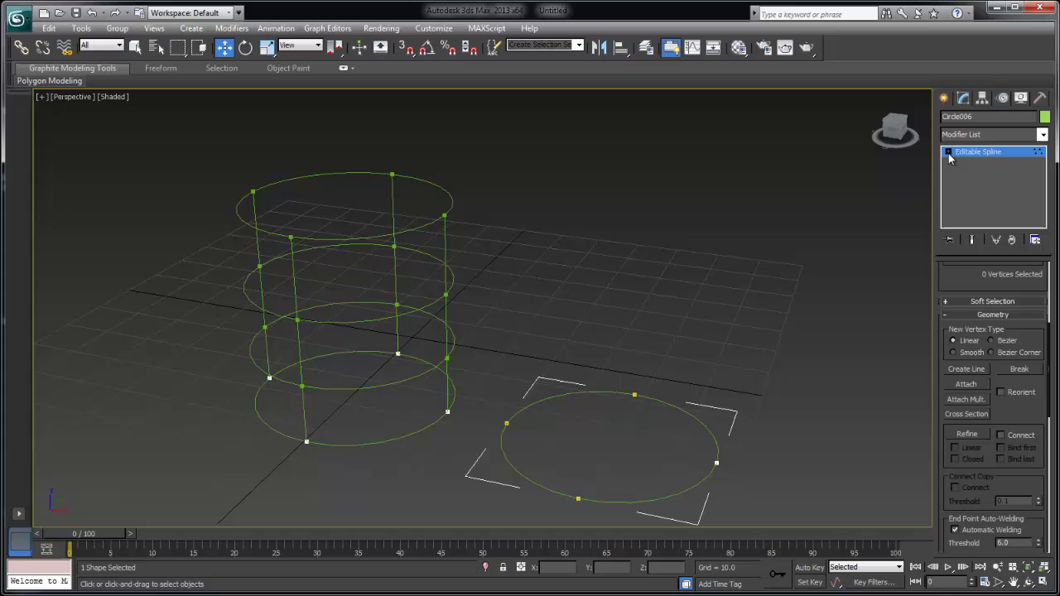
pyautogui.click(948, 152)
pyautogui.click(972, 184)
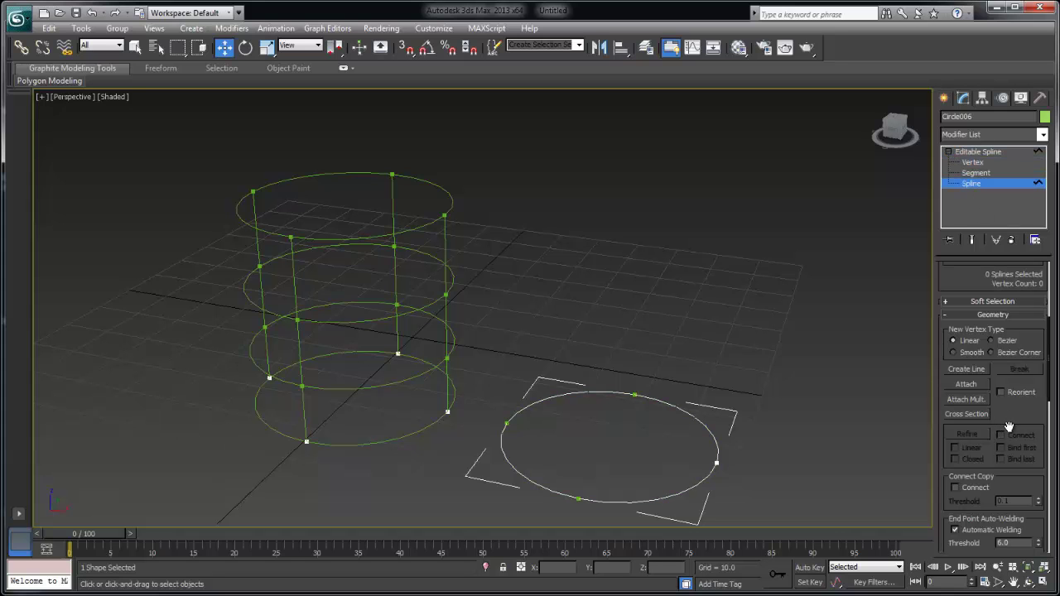
pyautogui.moveTo(1004, 422); pyautogui.dragTo(1000, 313)
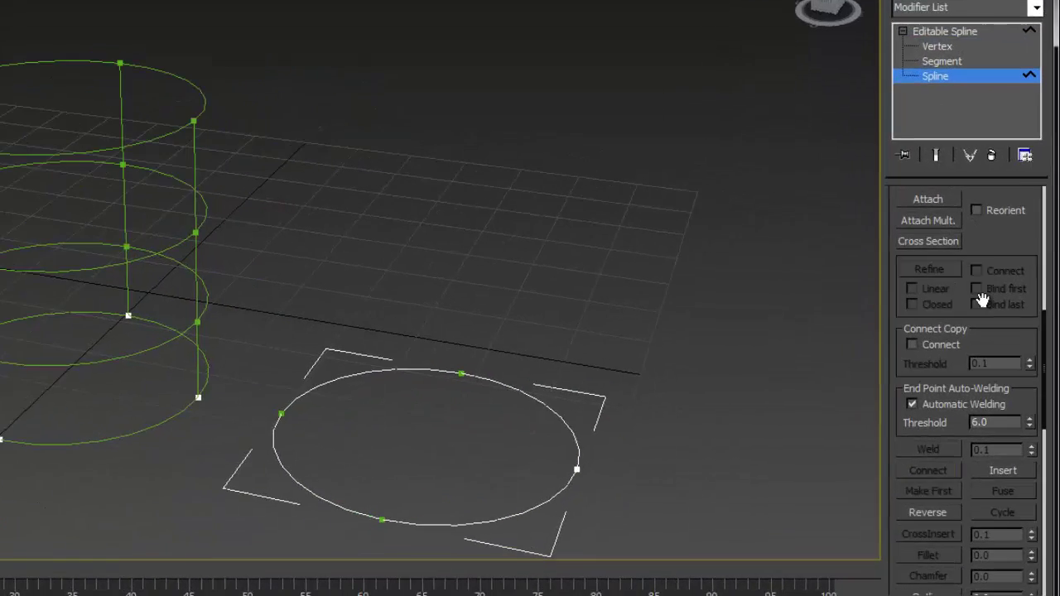
pyautogui.click(986, 374)
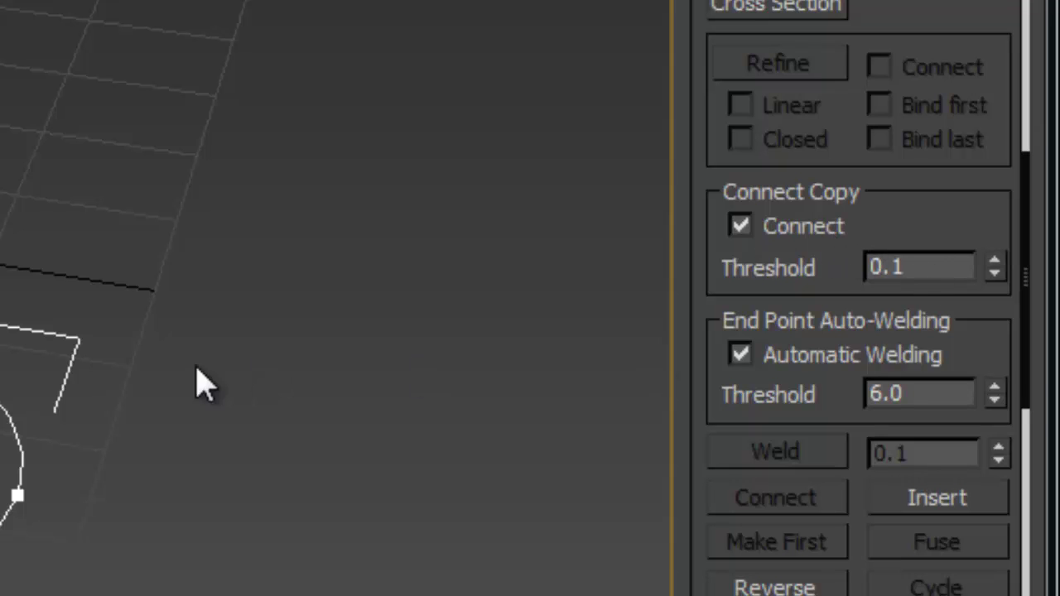
# Drag up two connected copies of the circle, then select the right cage at object level.
pyautogui.hotkey('ctrl', 'a')
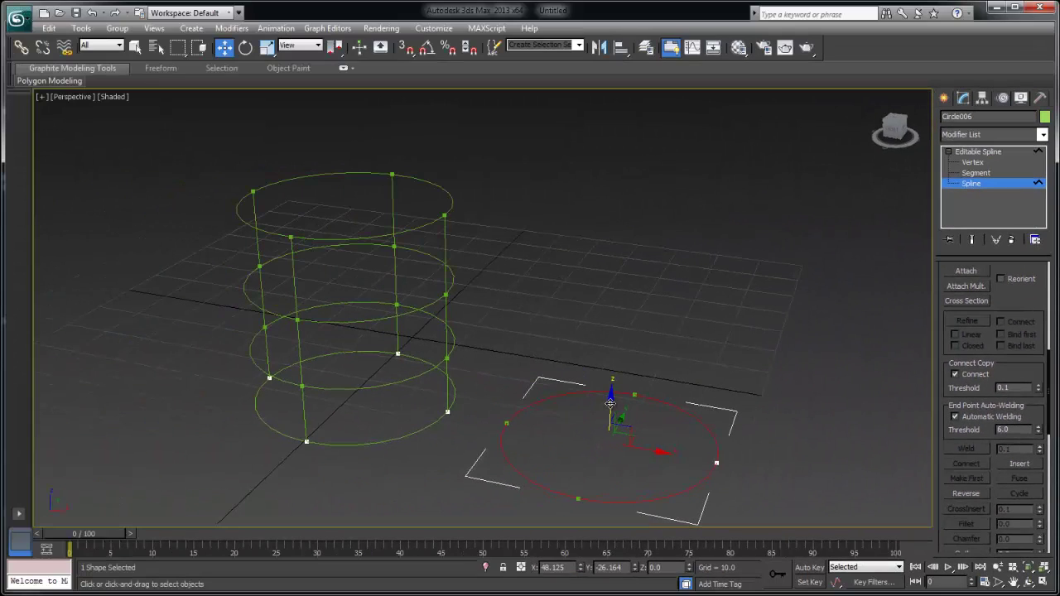
pyautogui.keyDown('shift'); pyautogui.moveTo(610, 403); pyautogui.dragTo(623, 207); pyautogui.keyUp('shift')
pyautogui.keyDown('alt'); pyautogui.moveTo(635, 378); pyautogui.dragTo(657, 358, button='middle'); pyautogui.keyUp('alt')
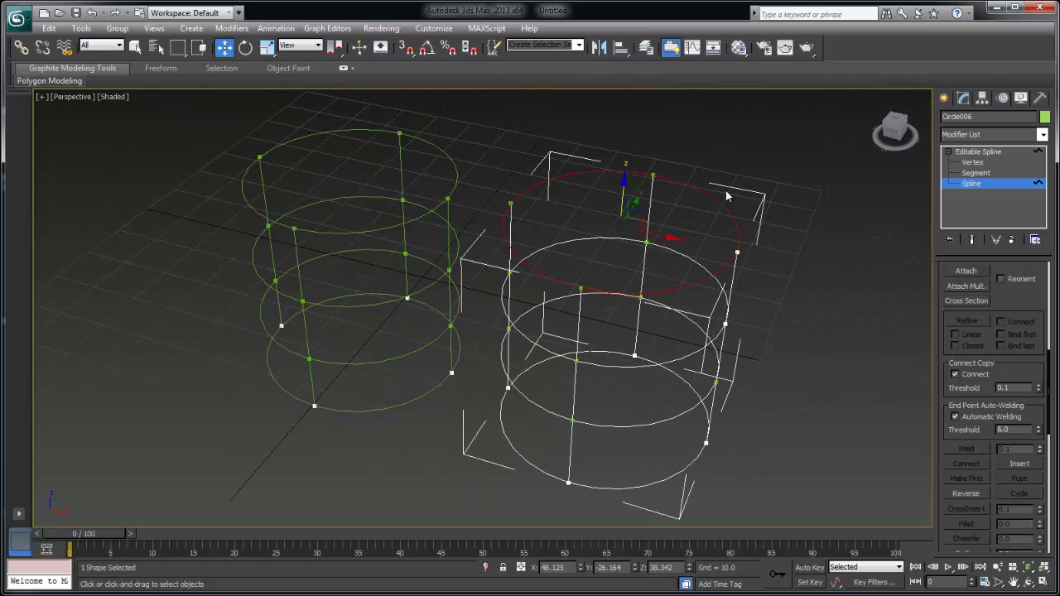
pyautogui.rightClick(542, 151)
pyautogui.click(488, 128)
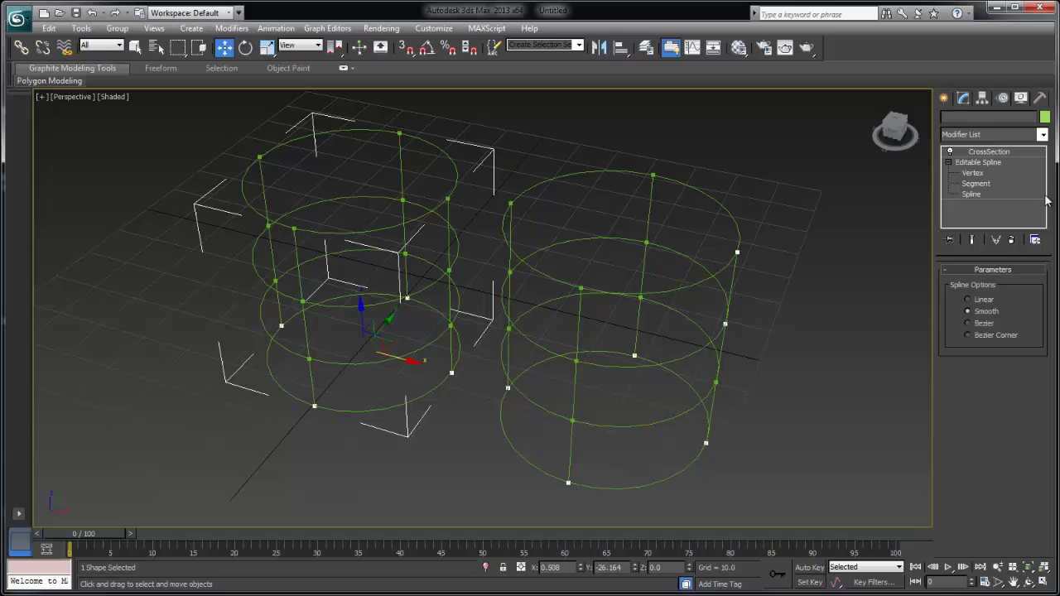
pyautogui.click(780, 209)
pyautogui.click(725, 301)
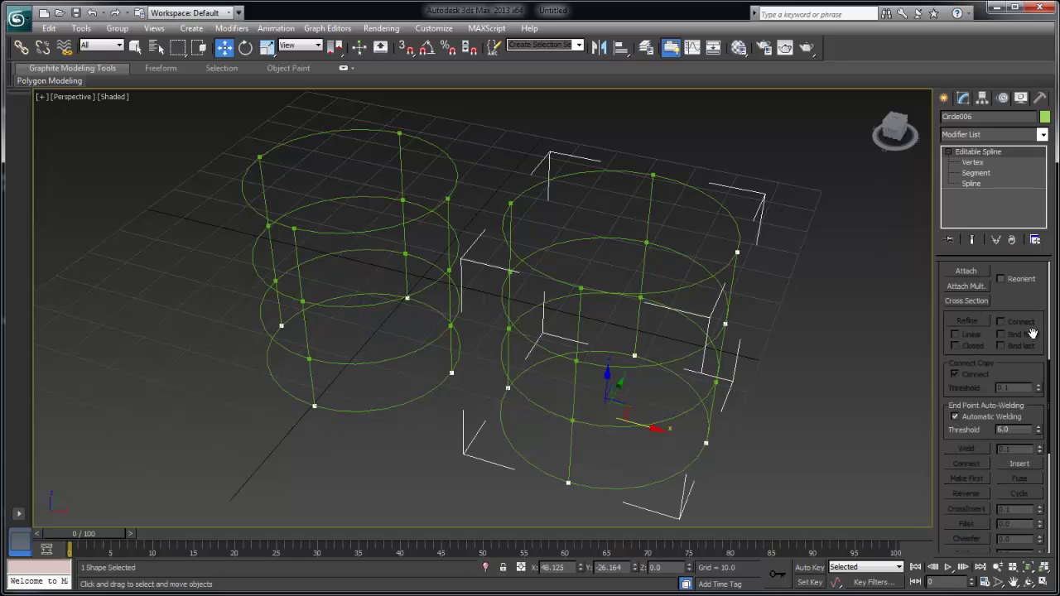
# Select all splines of the right cylinder cage at Spline level and delete them.
pyautogui.moveTo(1033, 333); pyautogui.dragTo(1009, 240)
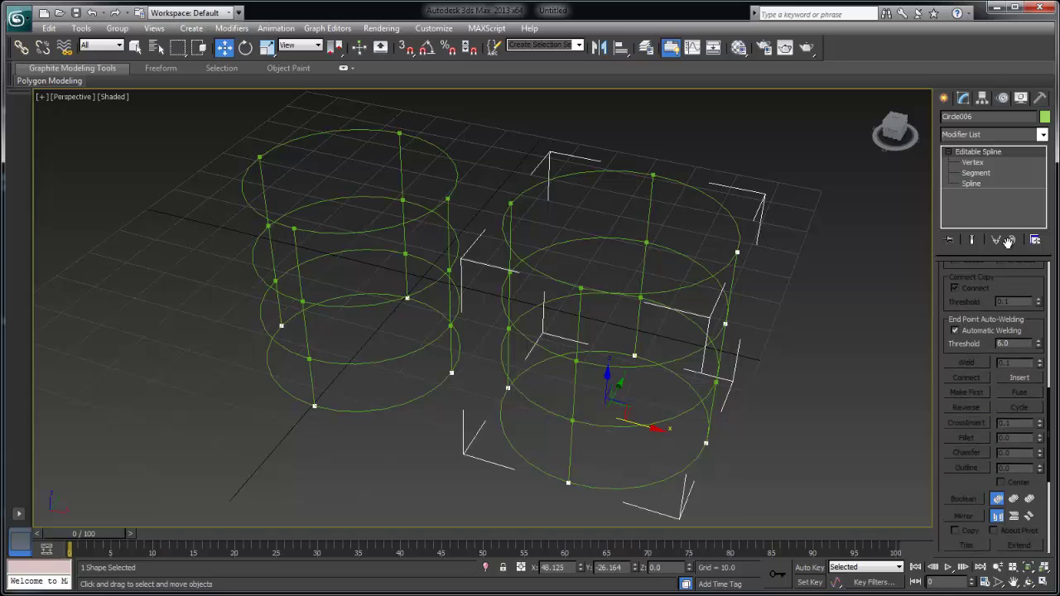
pyautogui.click(982, 184)
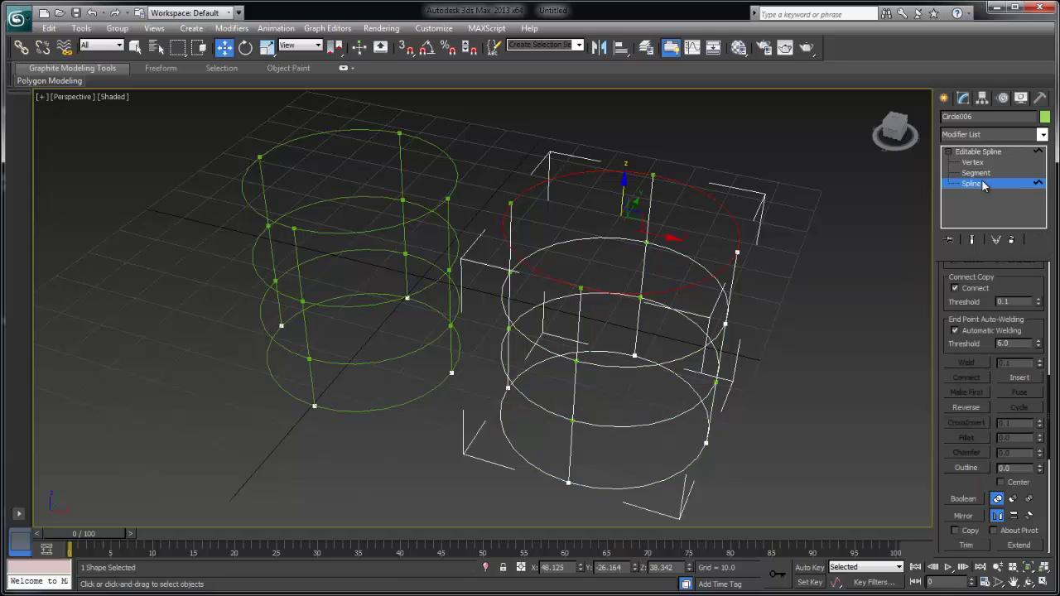
pyautogui.scroll(1, 991, 290)
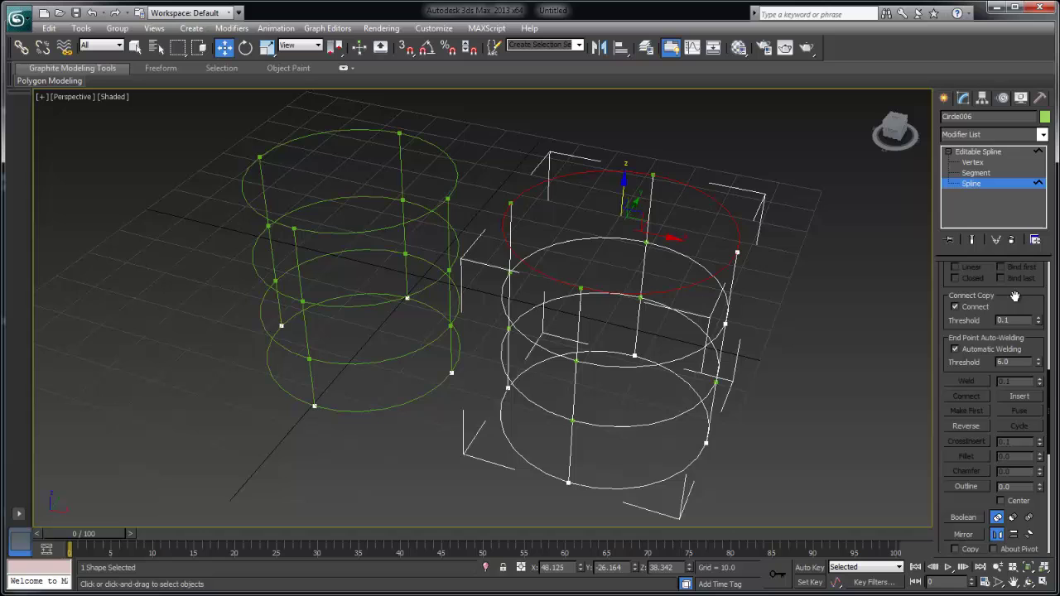
pyautogui.scroll(-5, 661, 314)
pyautogui.keyDown('alt'); pyautogui.moveTo(703, 317); pyautogui.dragTo(538, 305, button='middle'); pyautogui.keyUp('alt')
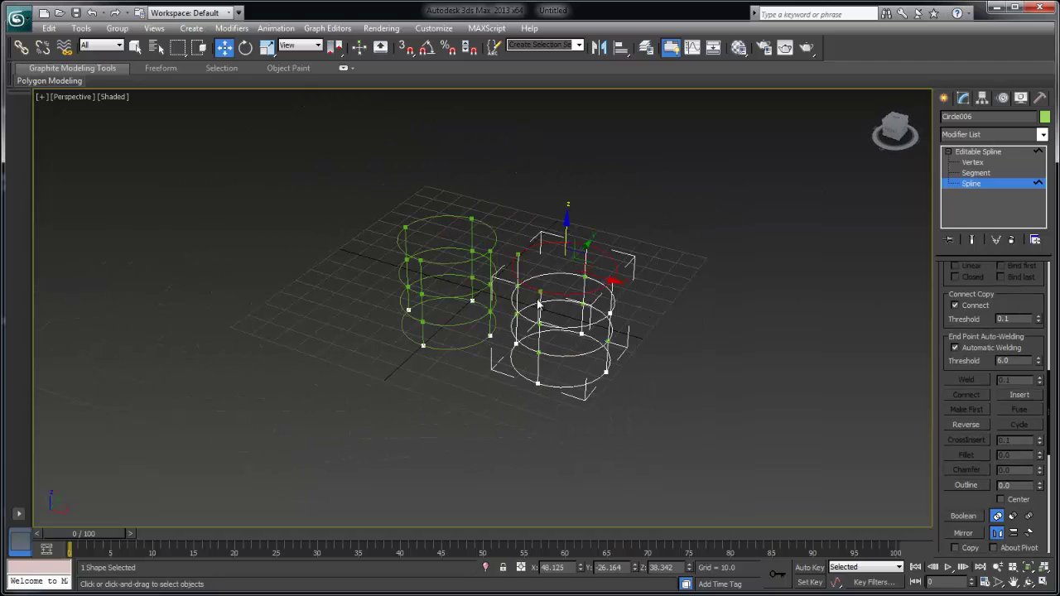
pyautogui.moveTo(672, 424); pyautogui.dragTo(708, 452)
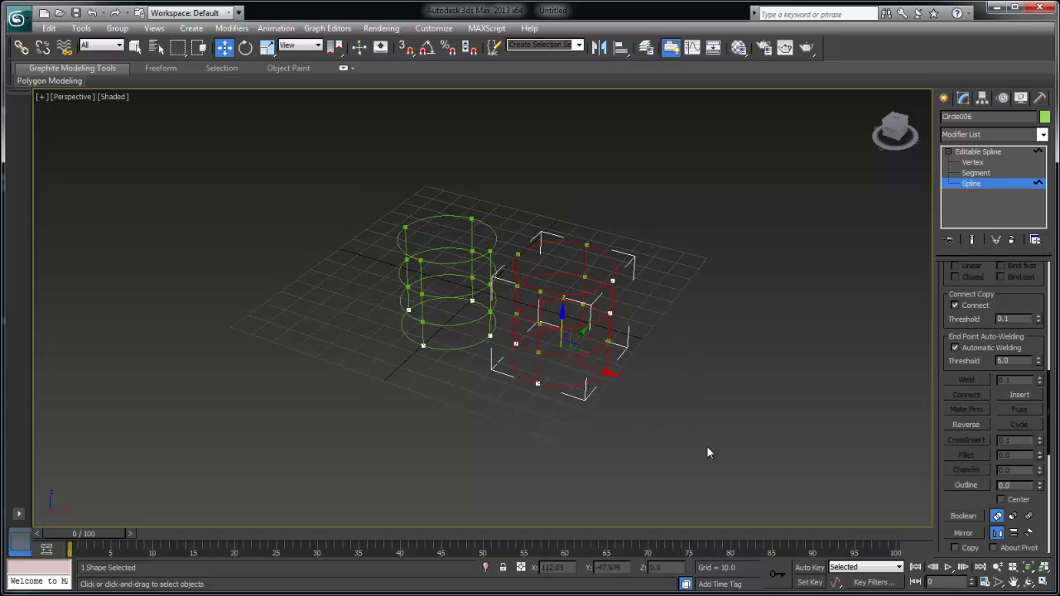
pyautogui.press('Delete')
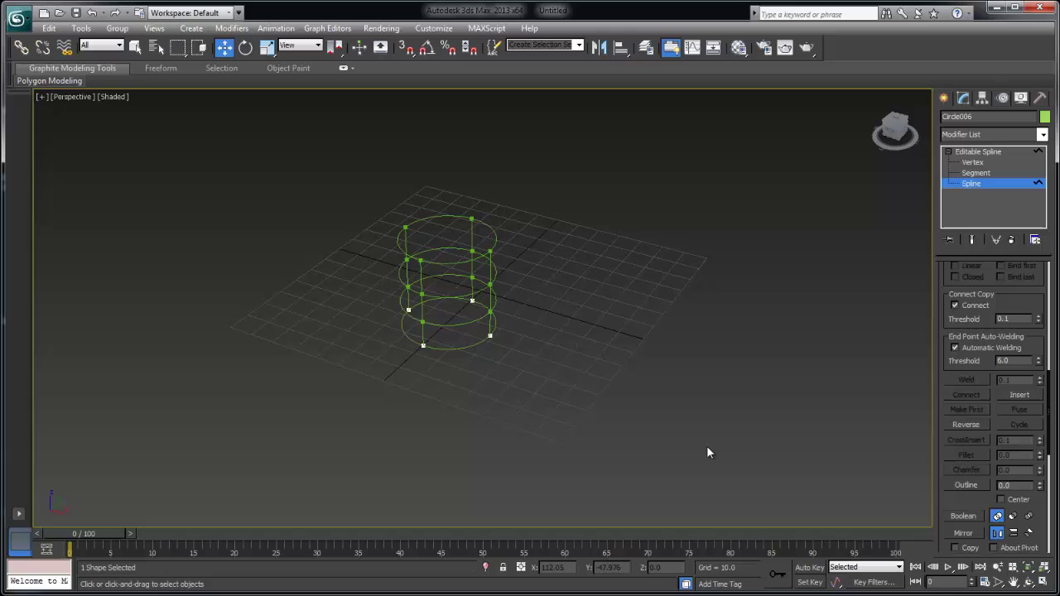
# Return to object level and drag-select both remaining cylinder shapes.
pyautogui.rightClick(589, 241)
pyautogui.click(569, 226)
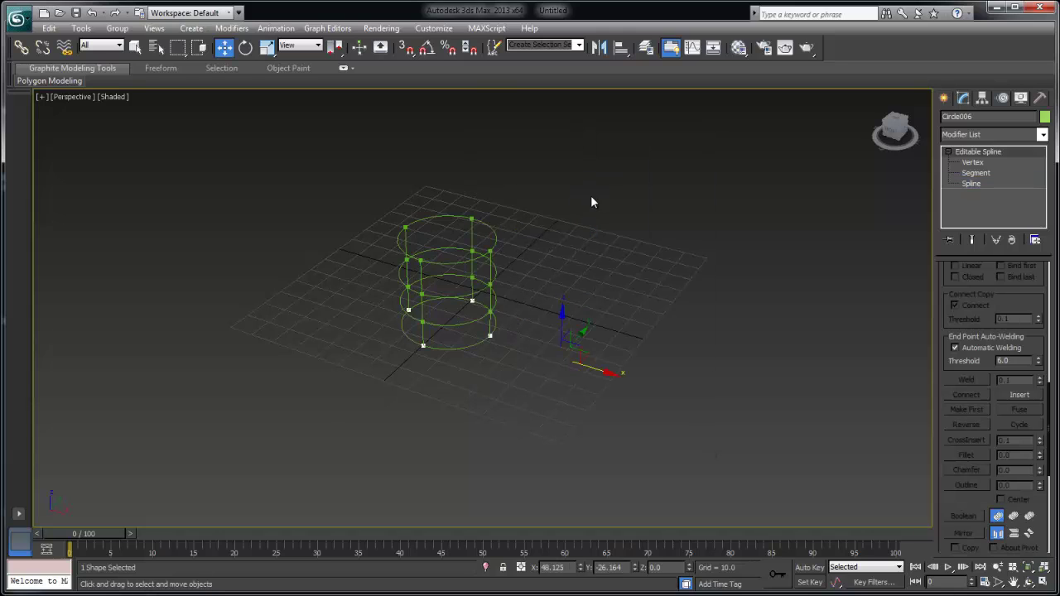
pyautogui.moveTo(590, 198); pyautogui.dragTo(328, 425)
# Delete the selected cylinder shapes and unhide all hidden objects.
pyautogui.press('Delete')
pyautogui.rightClick(610, 303)
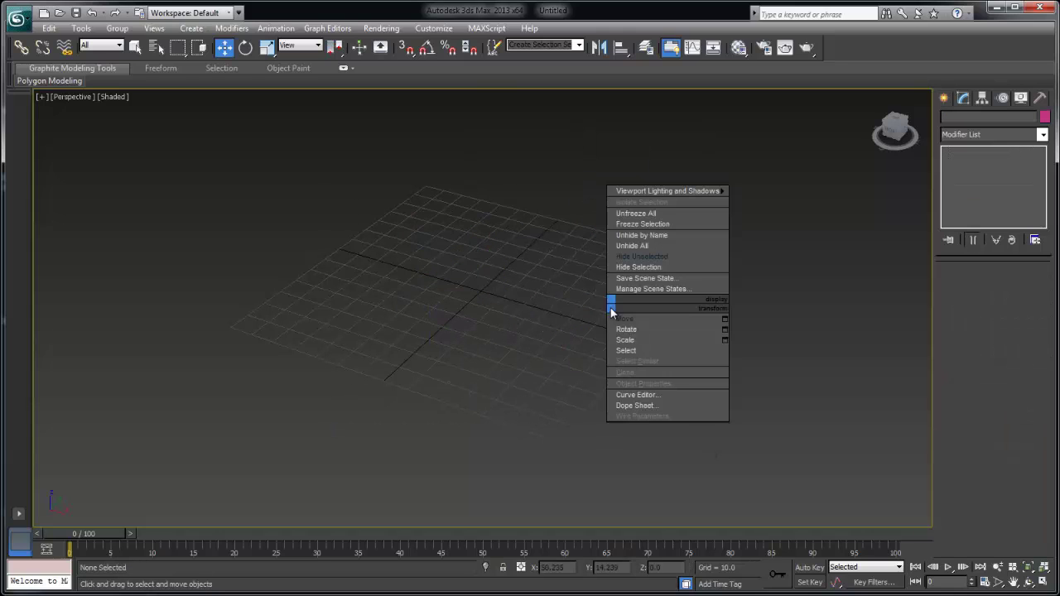
pyautogui.click(646, 246)
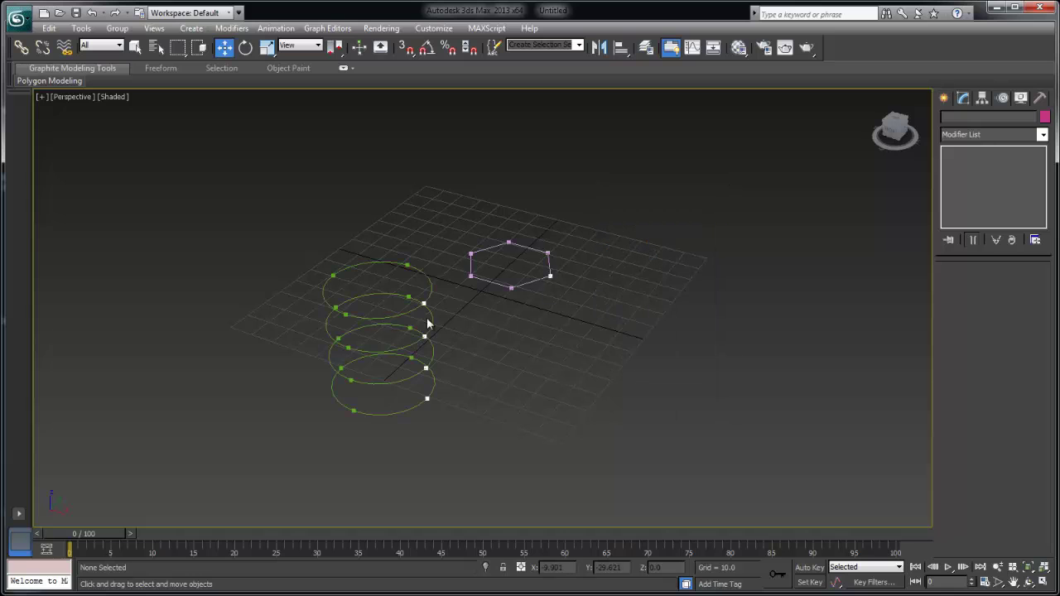
# Select NGon001 and remove its Surface modifier from the stack.
pyautogui.click(512, 287)
pyautogui.keyDown('alt'); pyautogui.moveTo(653, 323); pyautogui.dragTo(469, 412, button='middle'); pyautogui.keyUp('alt')
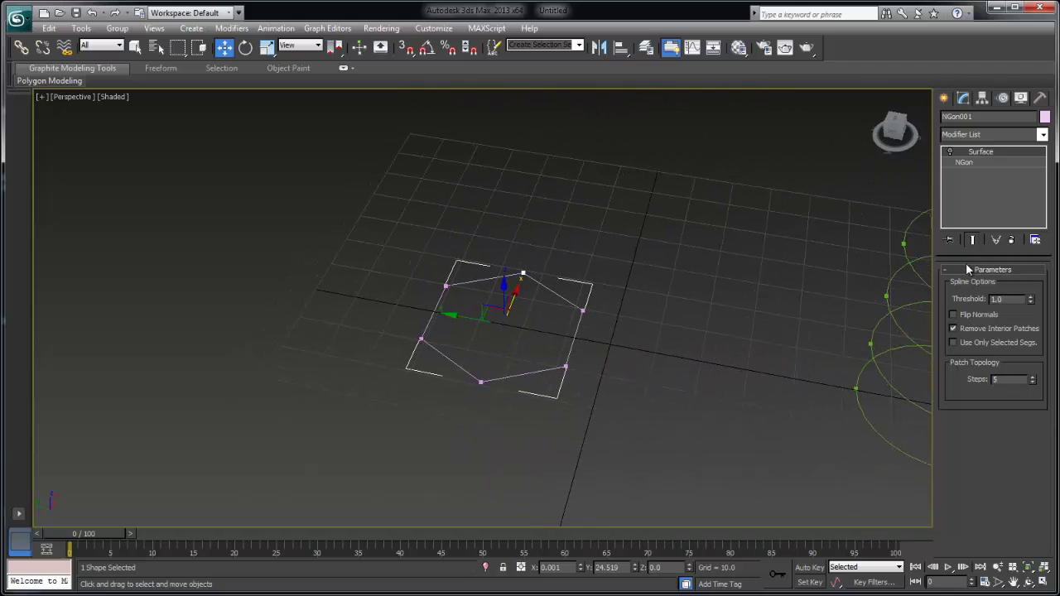
pyautogui.click(984, 161)
pyautogui.click(982, 152)
pyautogui.click(1012, 239)
pyautogui.scroll(5, 549, 327)
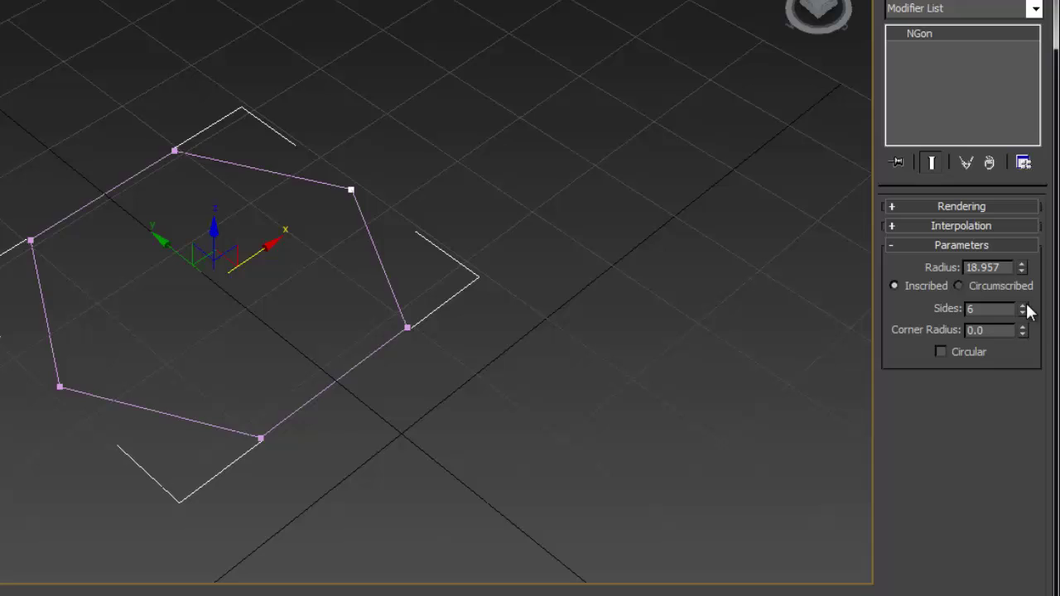
# Try different NGon side counts, ending at 7, and turn on Circular.
pyautogui.moveTo(1027, 304)
pyautogui.mouseDown()
pyautogui.moveTo(1022, 279)
pyautogui.moveTo(1027, 313)
pyautogui.mouseUp()
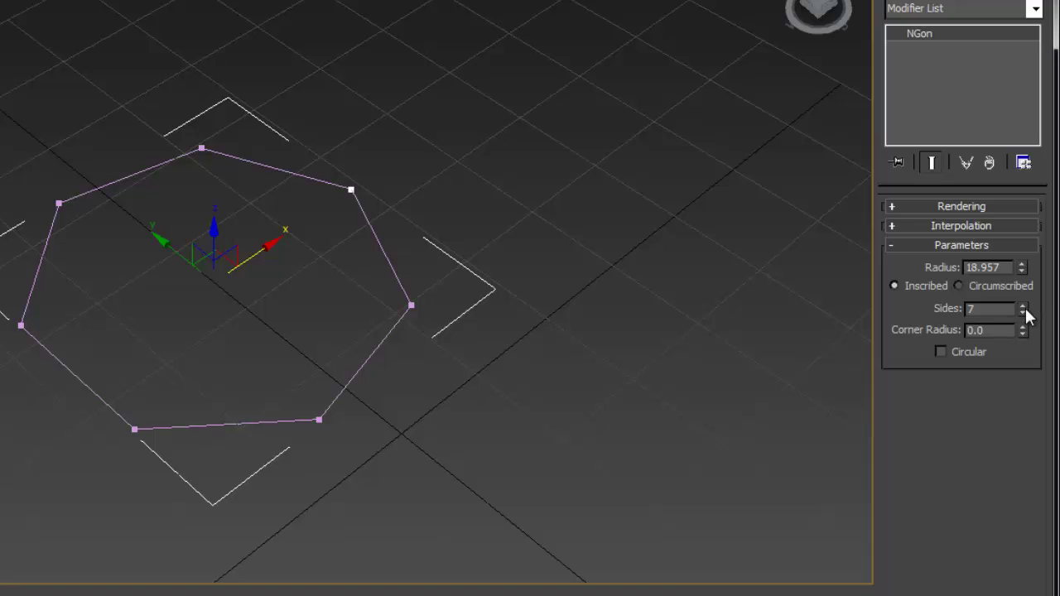
pyautogui.keyDown('alt'); pyautogui.moveTo(795, 348); pyautogui.dragTo(331, 262, button='middle'); pyautogui.keyUp('alt')
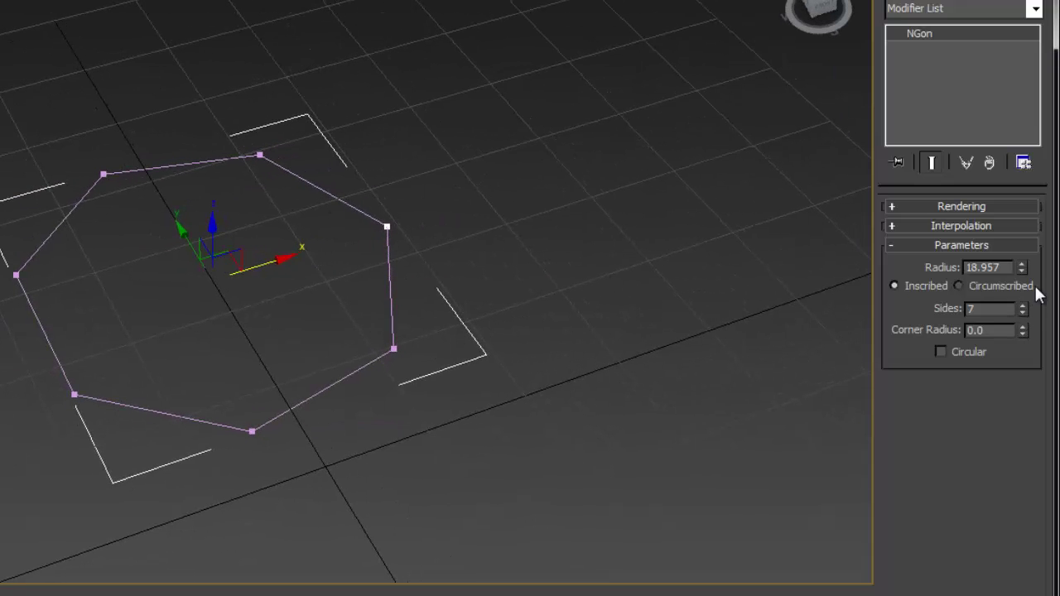
pyautogui.moveTo(614, 288)
pyautogui.keyDown('alt'); pyautogui.mouseDown(button='middle')
pyautogui.moveTo(565, 268)
pyautogui.moveTo(609, 269)
pyautogui.mouseUp(button='middle'); pyautogui.keyUp('alt')
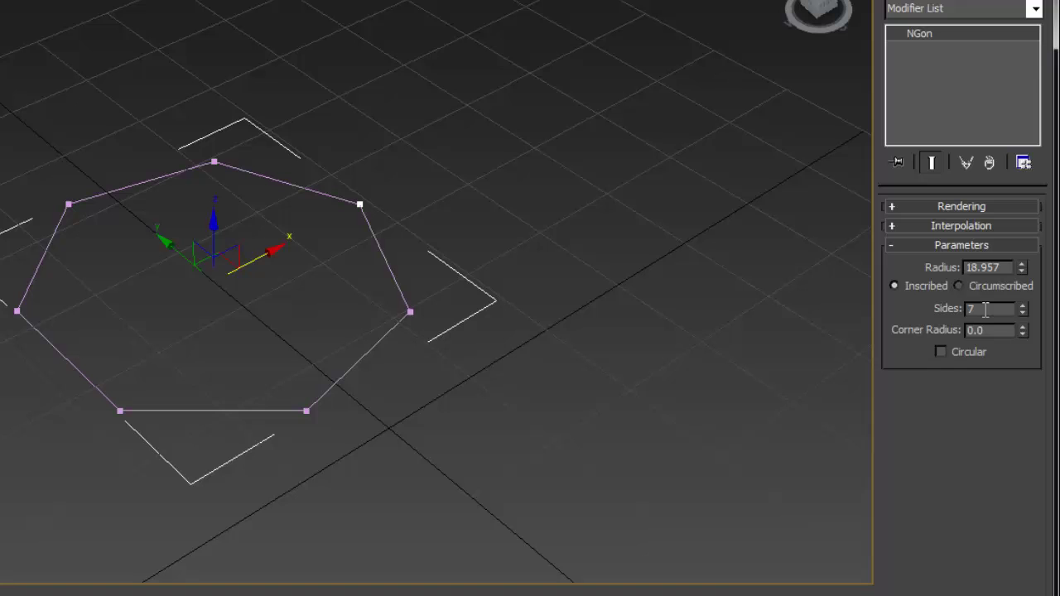
pyautogui.click(969, 354)
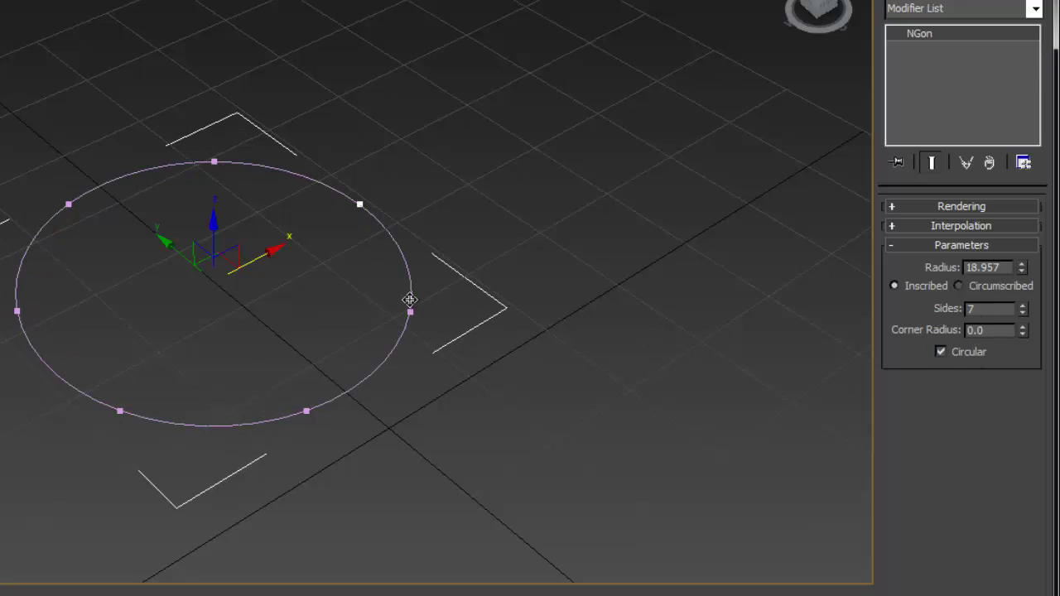
pyautogui.keyDown('alt'); pyautogui.moveTo(406, 301); pyautogui.dragTo(361, 205, button='middle'); pyautogui.keyUp('alt')
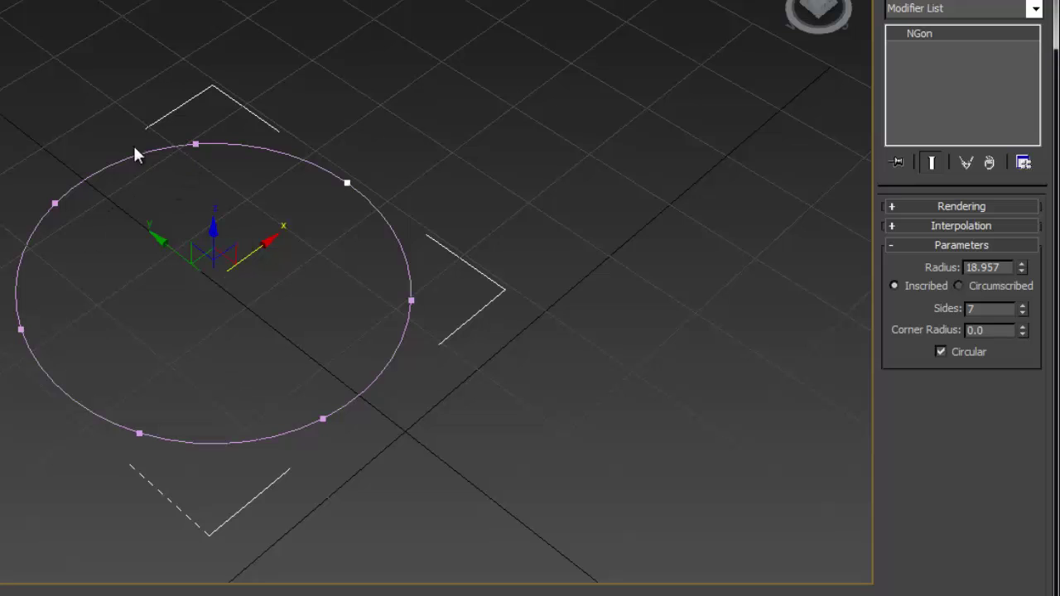
pyautogui.keyDown('alt'); pyautogui.moveTo(310, 149); pyautogui.dragTo(320, 261, button='middle'); pyautogui.keyUp('alt')
# Adjust the Sides spinner up to 11 and back down, settling on 5 sides.
pyautogui.click(1023, 305)
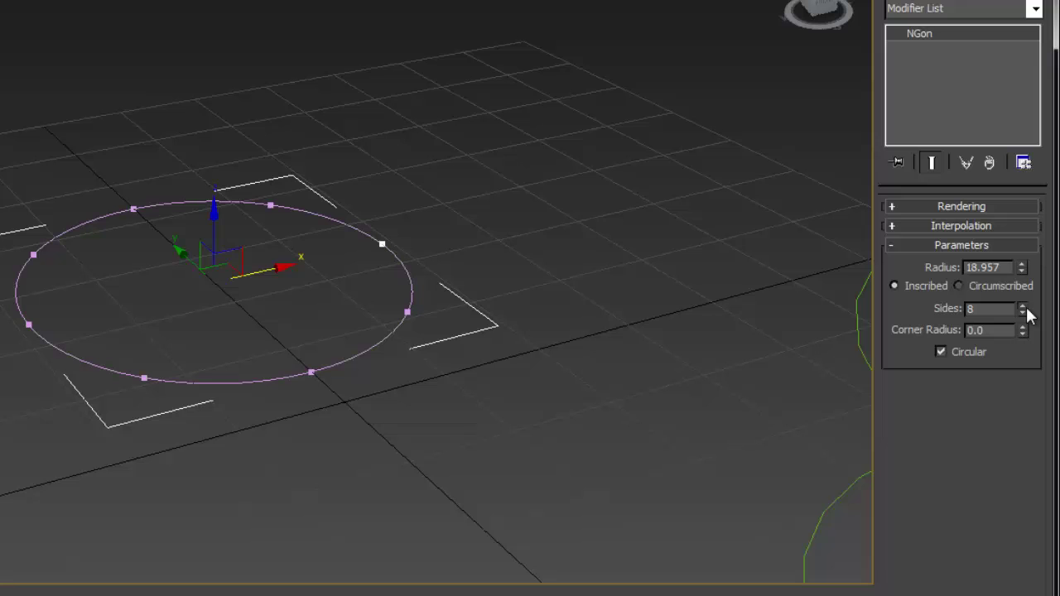
pyautogui.click(1025, 306)
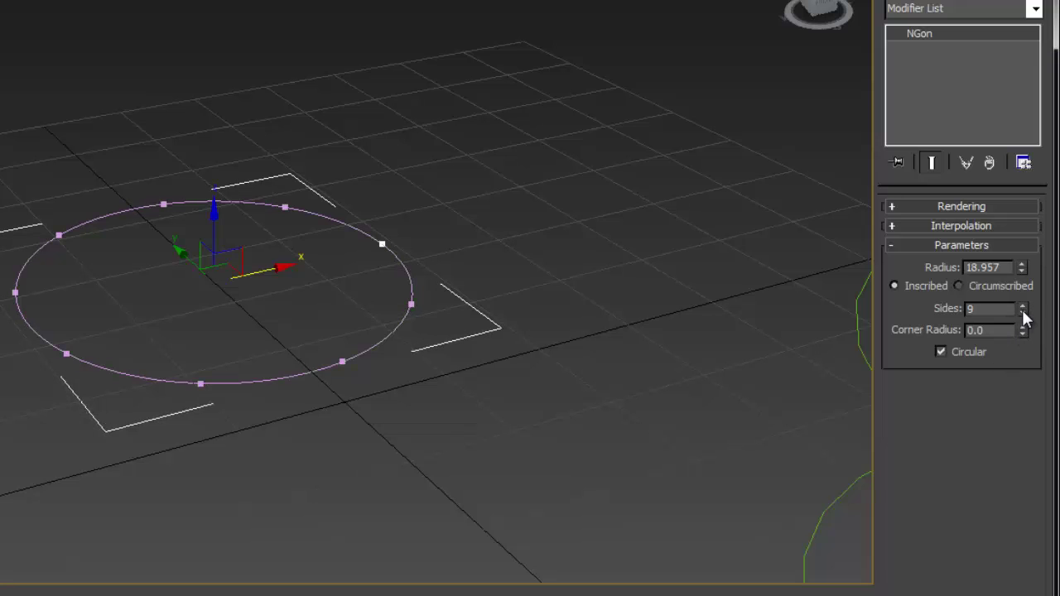
pyautogui.click(1023, 307)
pyautogui.click(1023, 306)
pyautogui.click(1023, 313)
pyautogui.click(1023, 313)
pyautogui.click(1023, 313)
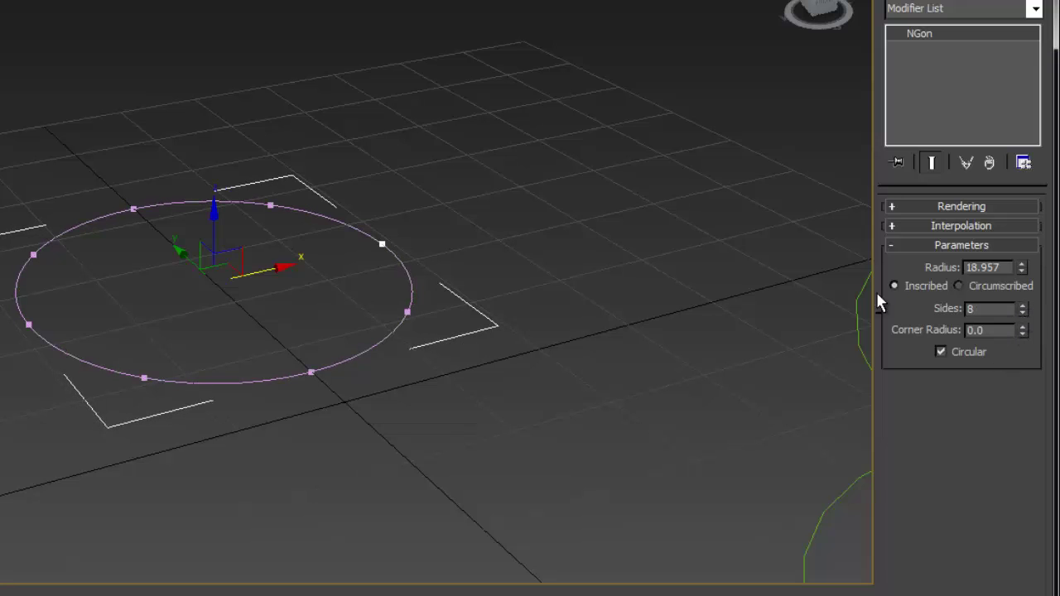
pyautogui.keyDown('alt'); pyautogui.moveTo(464, 304); pyautogui.dragTo(420, 311, button='middle'); pyautogui.keyUp('alt')
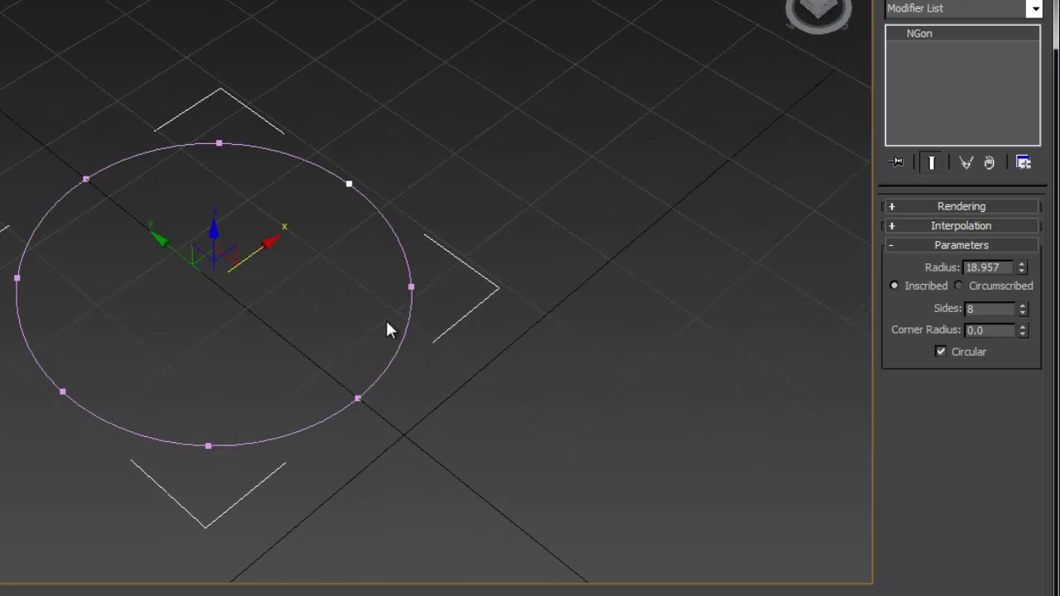
pyautogui.keyDown('alt'); pyautogui.moveTo(388, 329); pyautogui.dragTo(411, 311, button='middle'); pyautogui.keyUp('alt')
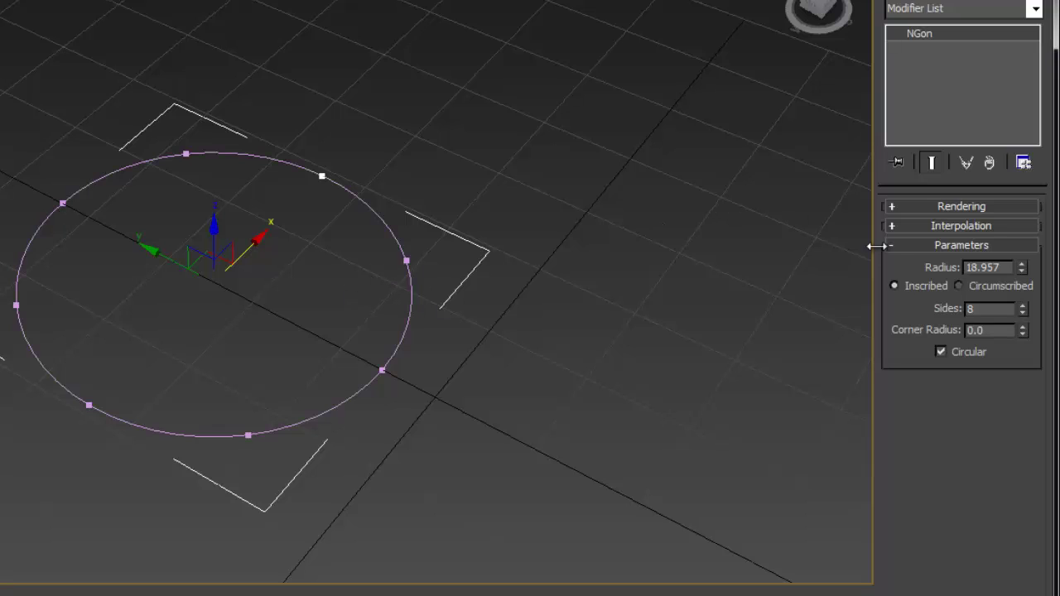
pyautogui.moveTo(1023, 312); pyautogui.dragTo(1025, 320)
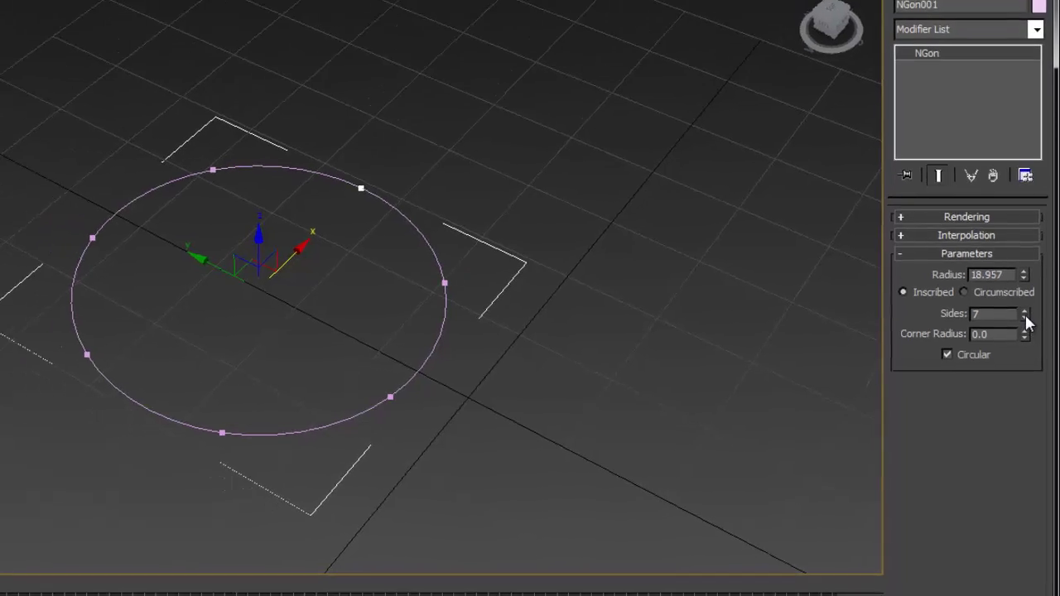
pyautogui.click(1037, 347)
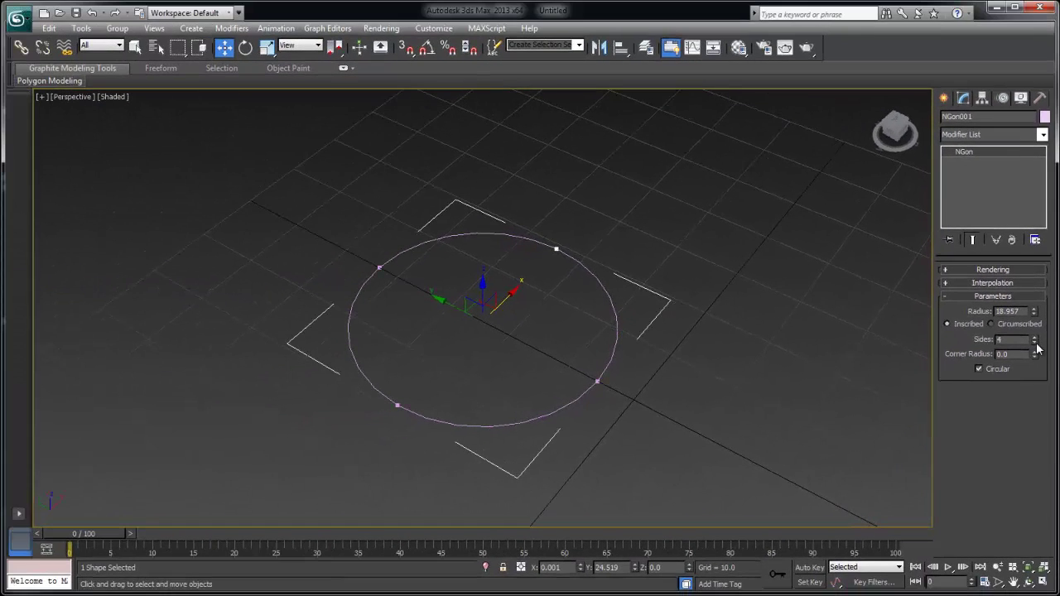
pyautogui.click(1035, 338)
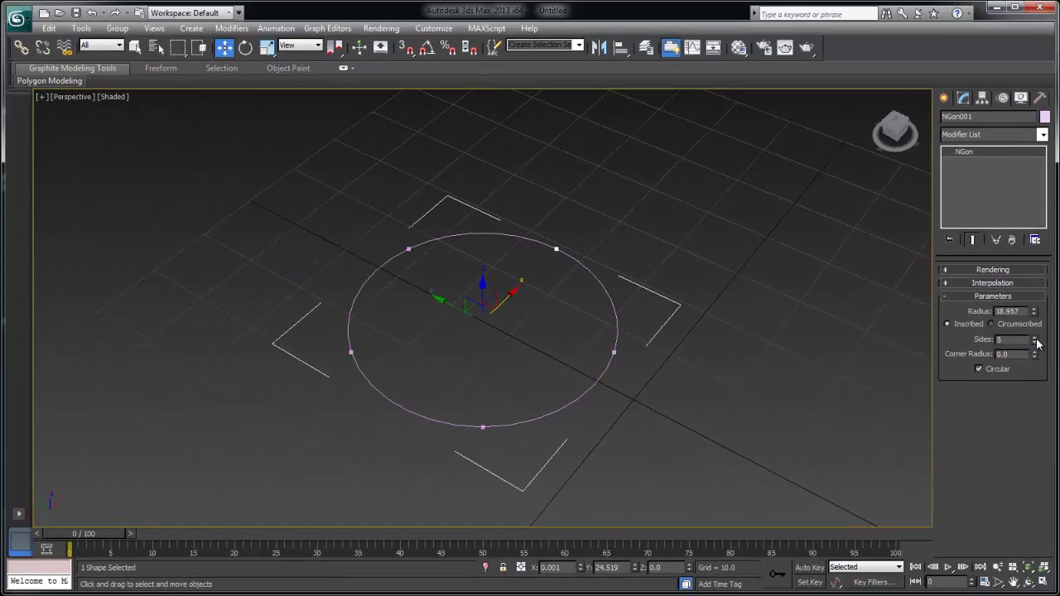
# Convert the circular NGon to an Editable Spline.
pyautogui.rightClick(665, 302)
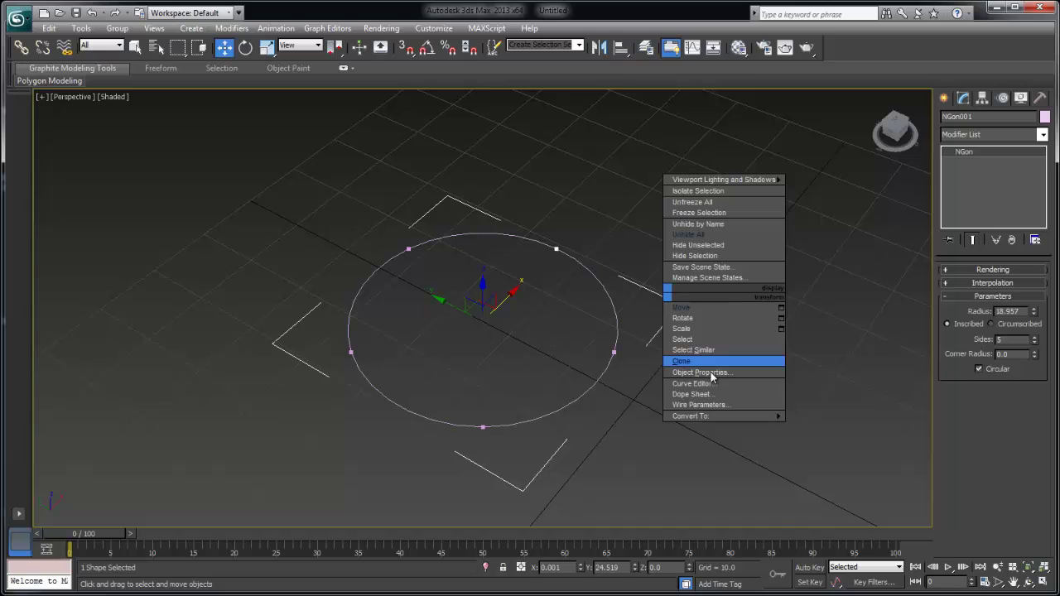
pyautogui.moveTo(711, 422)
pyautogui.click(832, 417)
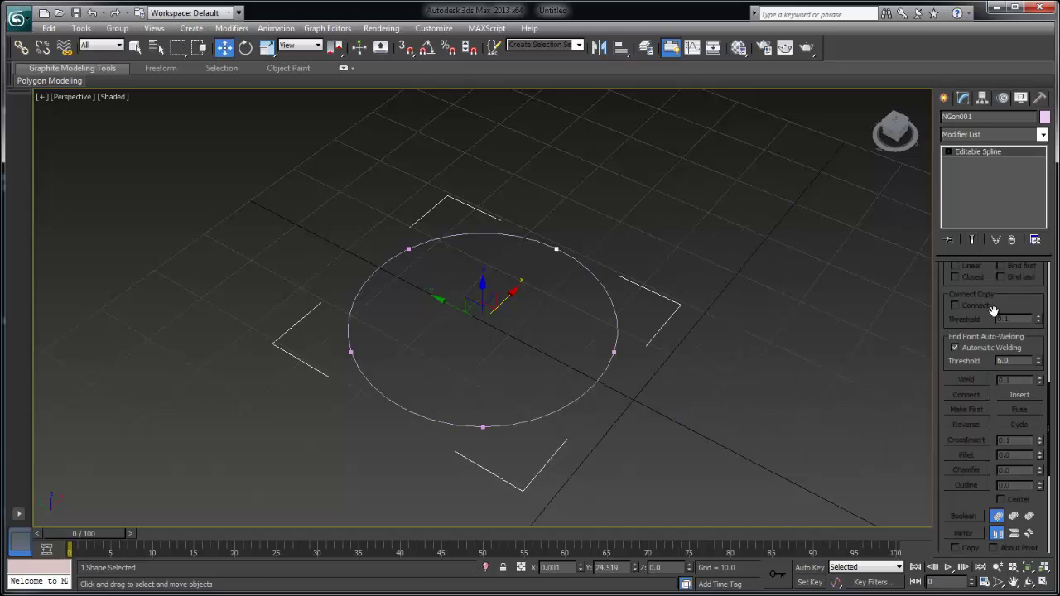
pyautogui.moveTo(991, 367); pyautogui.dragTo(981, 377)
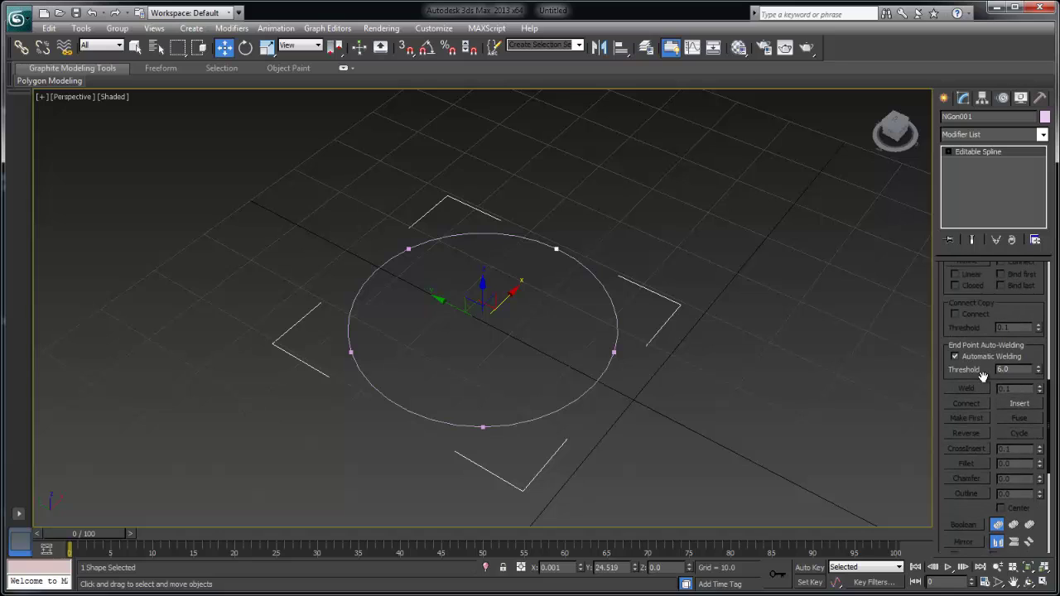
# At Spline sub-object level, enable Connect Copy and select the circle.
pyautogui.click(980, 152)
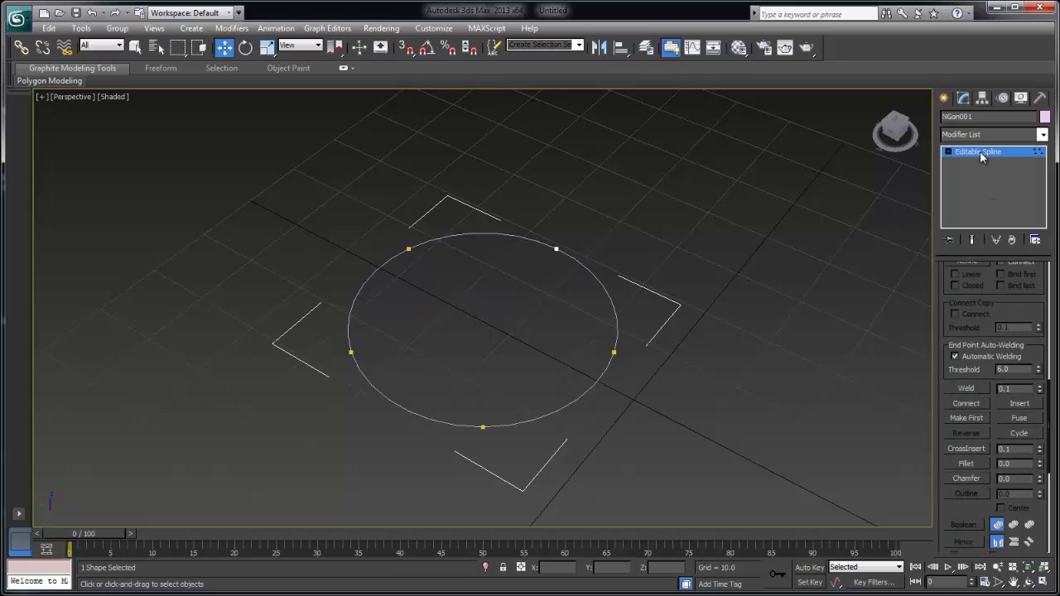
pyautogui.rightClick(980, 151)
pyautogui.click(971, 176)
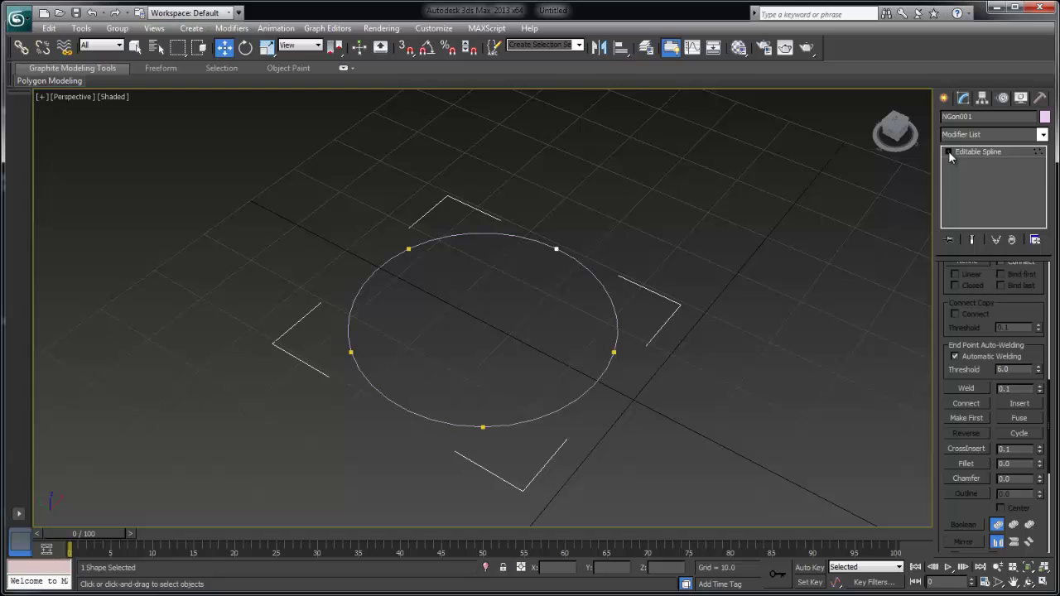
pyautogui.click(948, 151)
pyautogui.press('3')
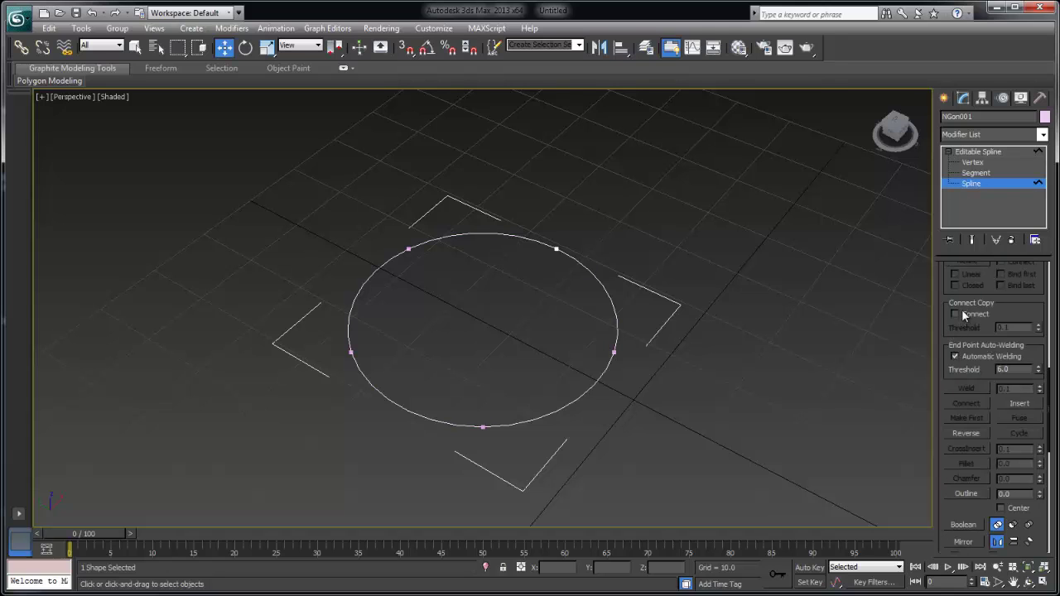
pyautogui.click(963, 315)
pyautogui.click(616, 324)
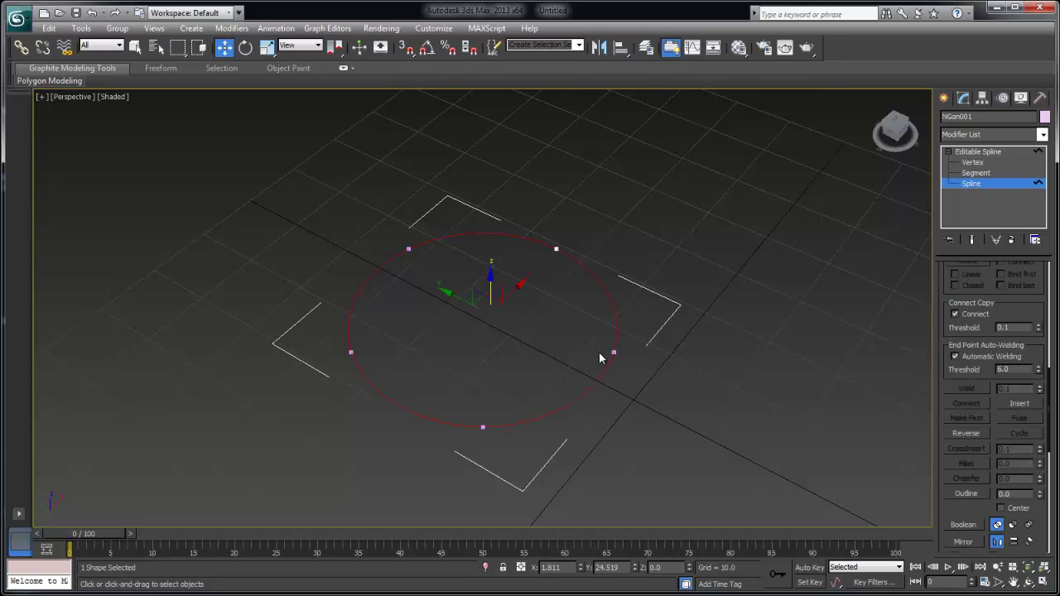
# Shift-drag connected copies of the circle upward to Z 12.7, 29.978 and 42.818.
pyautogui.keyDown('alt'); pyautogui.moveTo(599, 352); pyautogui.dragTo(574, 322, button='middle'); pyautogui.keyUp('alt')
pyautogui.moveTo(487, 283); pyautogui.dragTo(487, 316, button='middle')
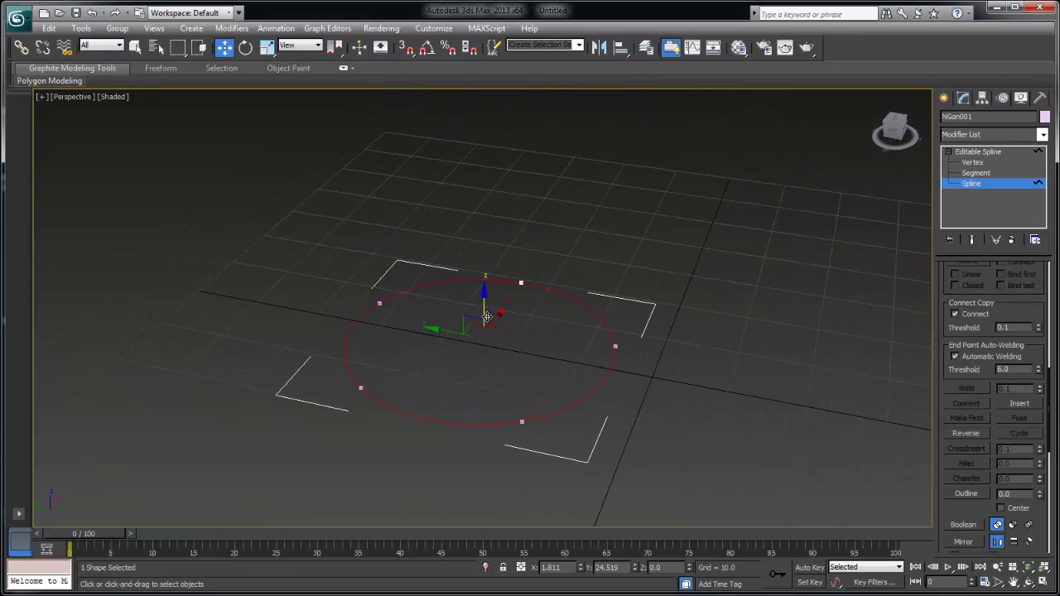
pyautogui.keyDown('shift'); pyautogui.moveTo(485, 301); pyautogui.dragTo(487, 228); pyautogui.keyUp('shift')
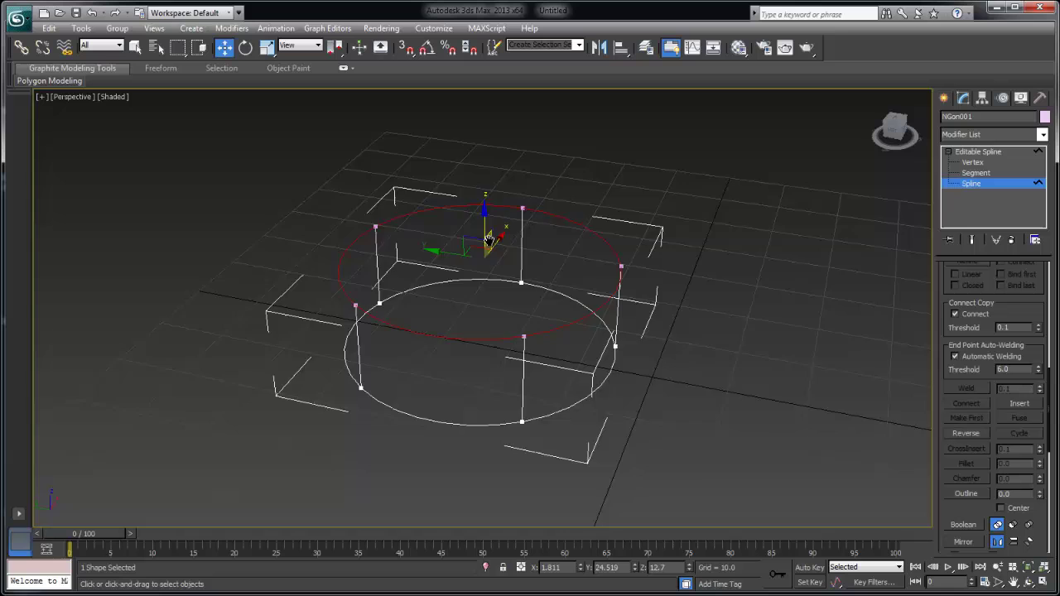
pyautogui.moveTo(490, 314); pyautogui.dragTo(491, 382, button='middle')
pyautogui.keyDown('shift'); pyautogui.moveTo(485, 286); pyautogui.dragTo(485, 101); pyautogui.keyUp('shift')
pyautogui.moveTo(584, 307)
pyautogui.mouseDown(button='middle')
pyautogui.moveTo(575, 372)
pyautogui.moveTo(554, 352)
pyautogui.moveTo(562, 356)
pyautogui.mouseUp(button='middle')
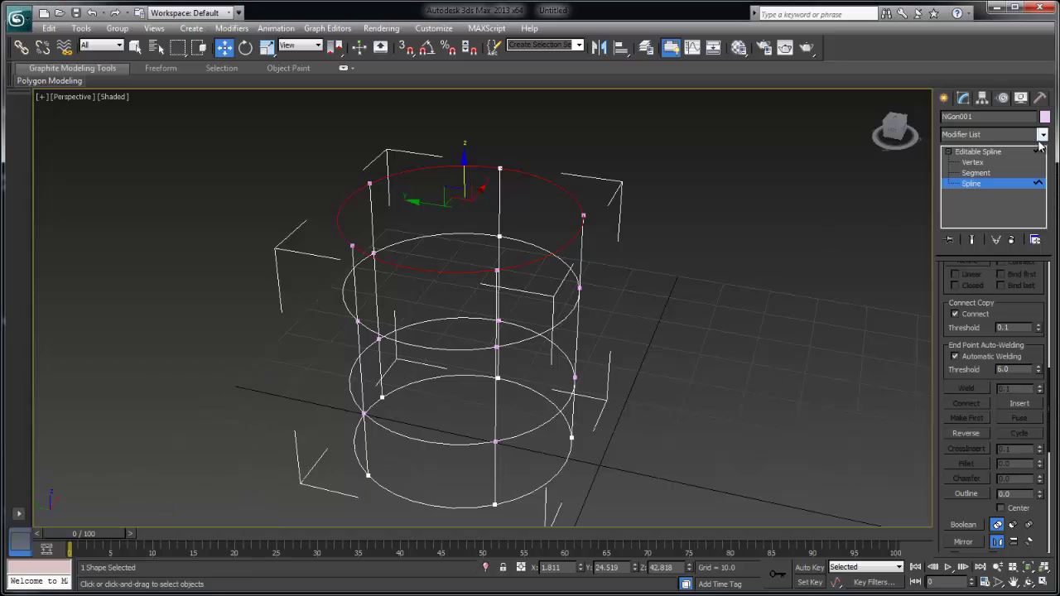
pyautogui.click(985, 153)
pyautogui.click(1043, 134)
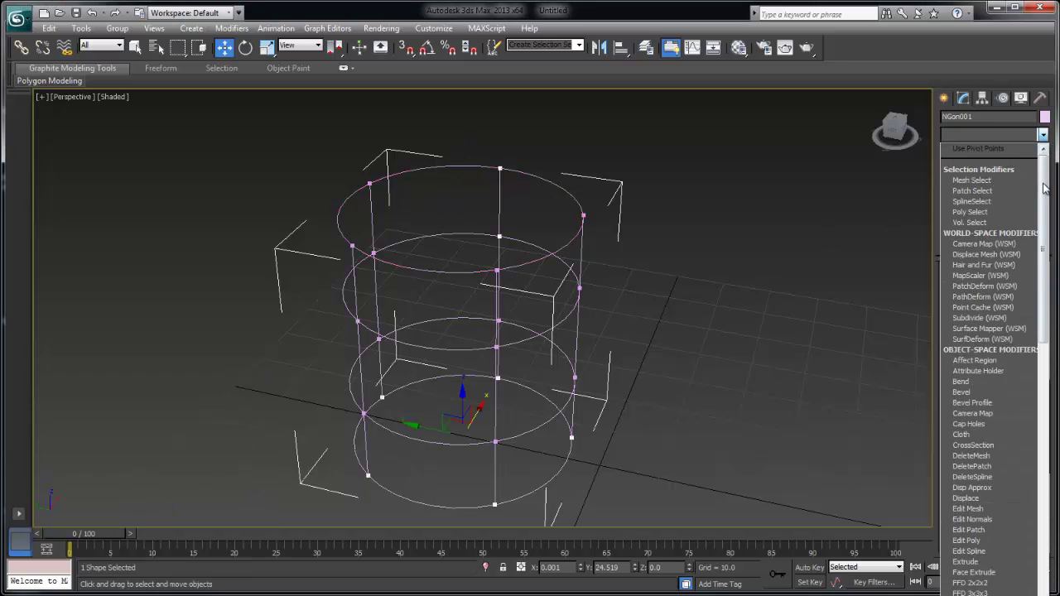
pyautogui.moveTo(1042, 249); pyautogui.dragTo(1042, 484)
pyautogui.click(967, 402)
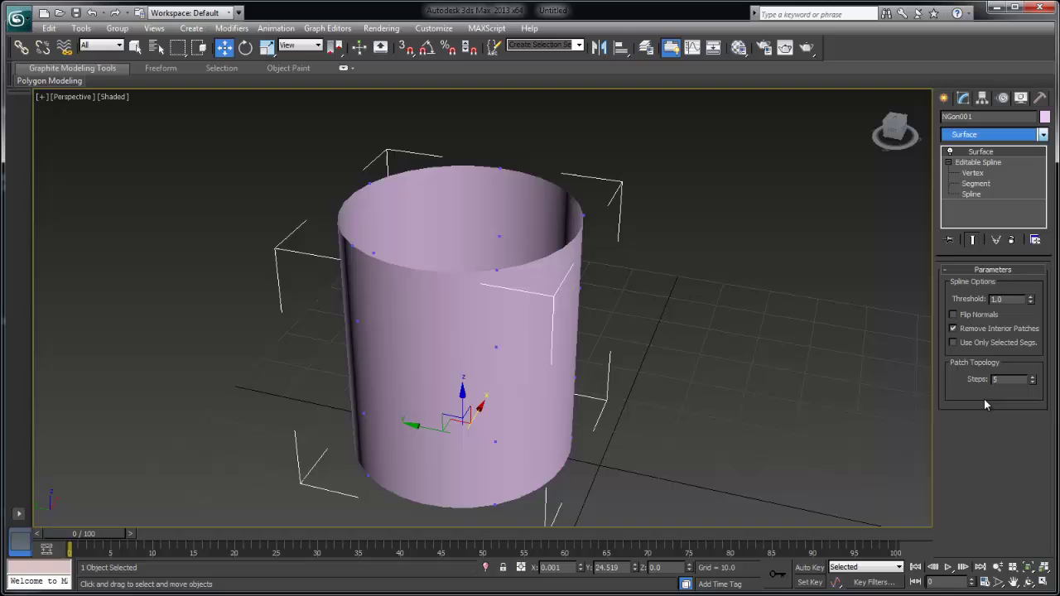
pyautogui.keyDown('alt'); pyautogui.moveTo(643, 336); pyautogui.dragTo(511, 179, button='middle'); pyautogui.keyUp('alt')
pyautogui.keyDown('alt'); pyautogui.moveTo(431, 331); pyautogui.dragTo(439, 298, button='middle'); pyautogui.keyUp('alt')
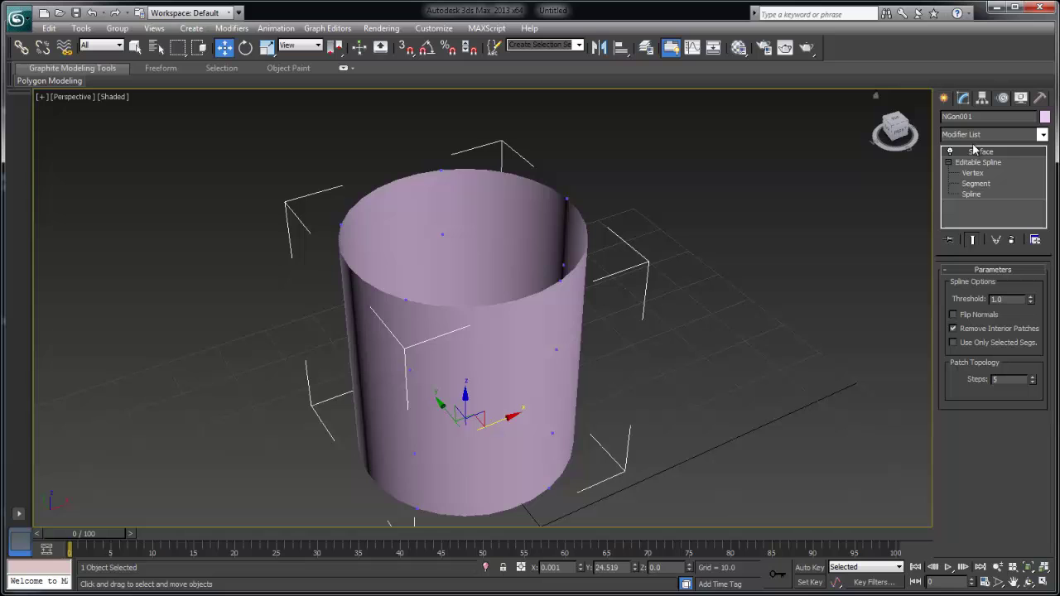
pyautogui.click(1011, 241)
pyautogui.keyDown('alt'); pyautogui.moveTo(751, 240); pyautogui.dragTo(720, 244, button='middle'); pyautogui.keyUp('alt')
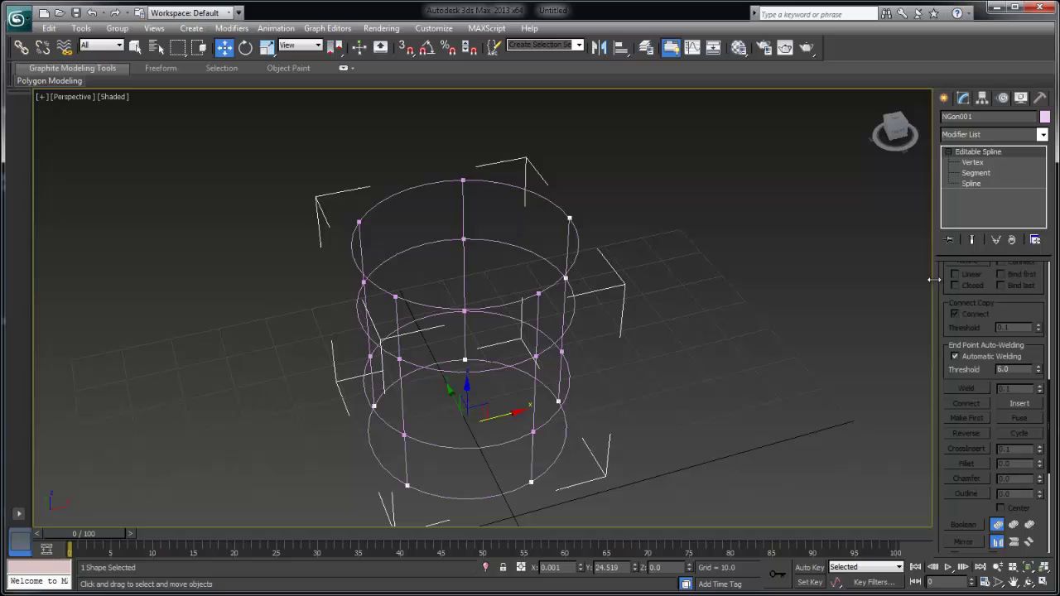
# Start Create Line from the Geometry rollout on the spline cage.
pyautogui.moveTo(1004, 305); pyautogui.dragTo(1018, 489)
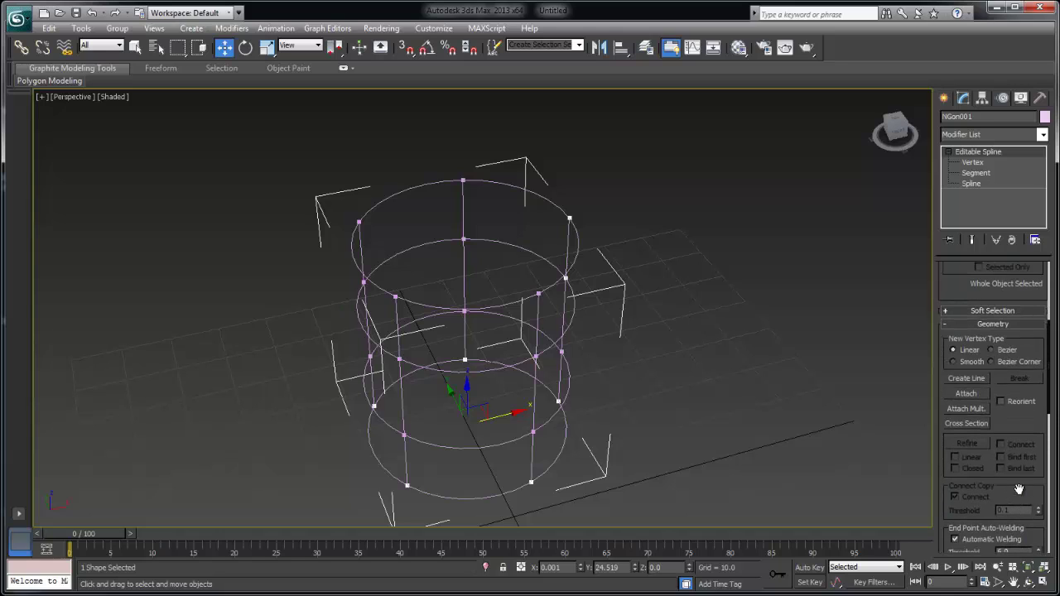
pyautogui.click(967, 379)
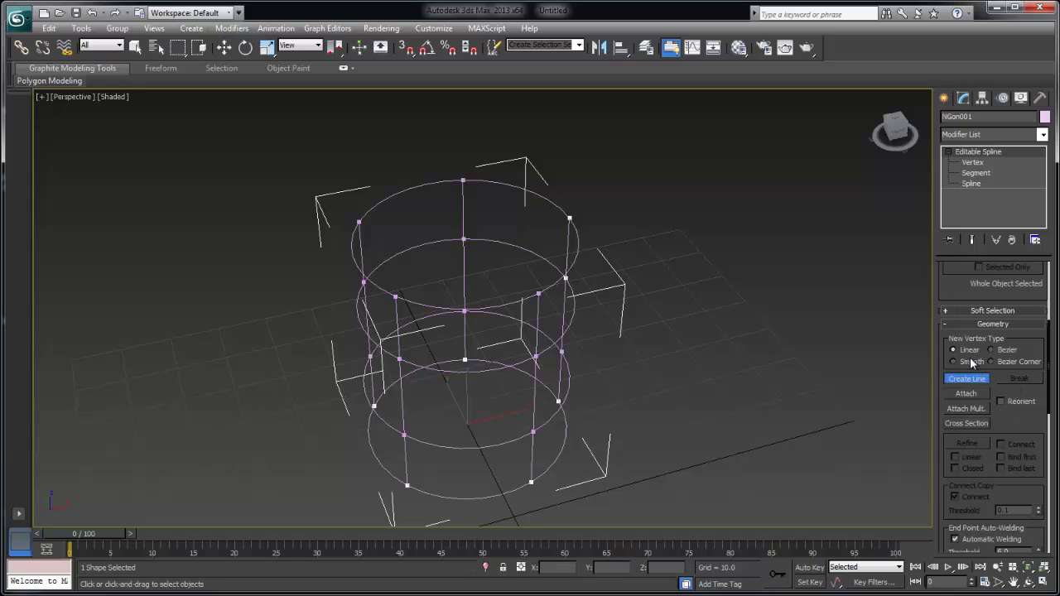
pyautogui.scroll(-5, 1015, 418)
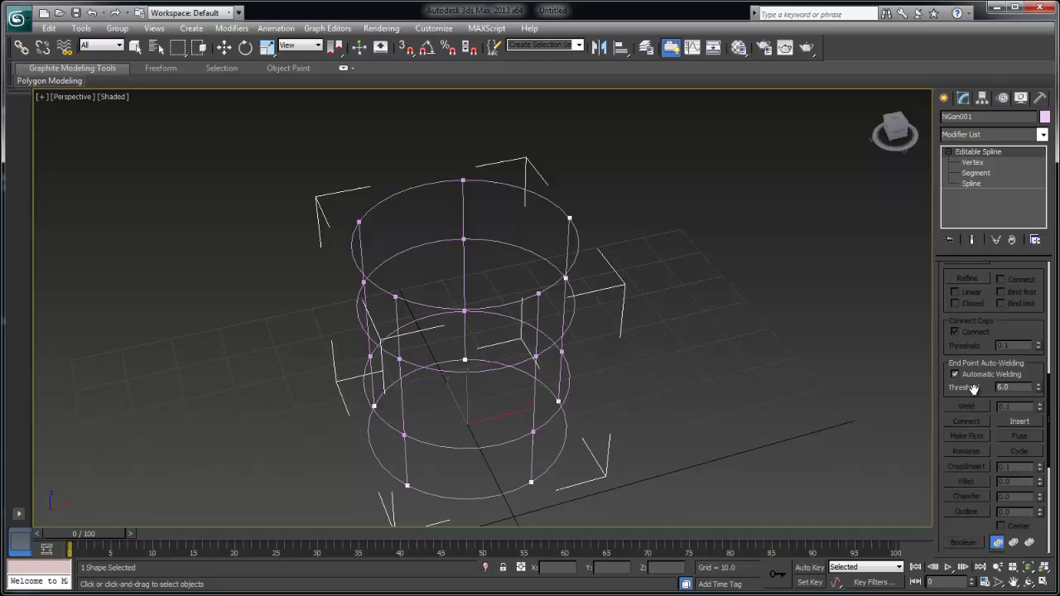
pyautogui.keyDown('alt'); pyautogui.moveTo(733, 350); pyautogui.dragTo(643, 360, button='middle'); pyautogui.keyUp('alt')
# With vertex snap on, draw a line from a lower vertex to a top-ring vertex, then frame the cage.
pyautogui.moveTo(510, 346); pyautogui.dragTo(492, 179)
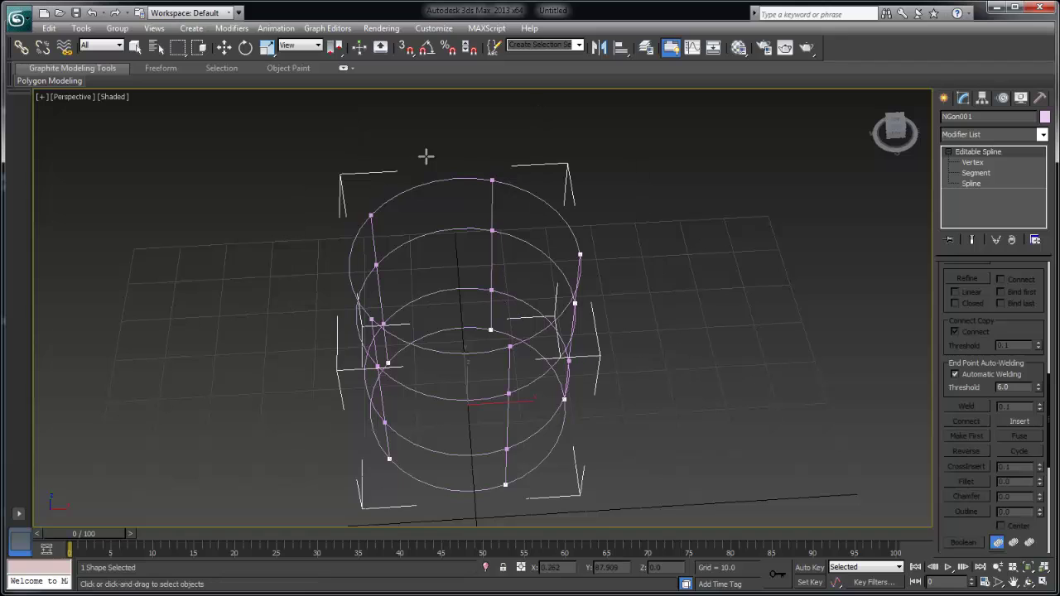
pyautogui.click(406, 48)
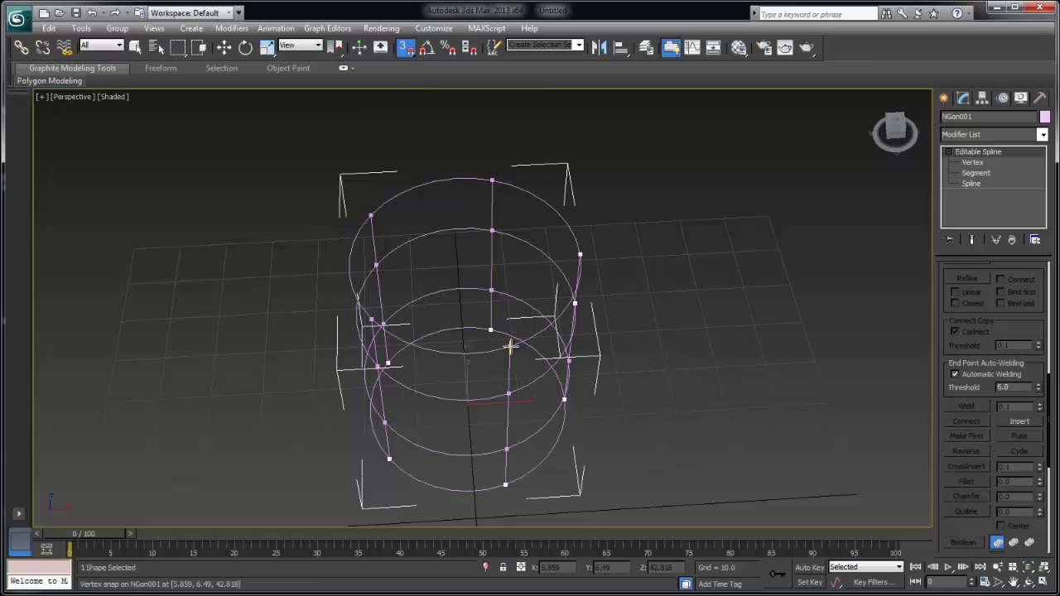
pyautogui.moveTo(509, 349); pyautogui.dragTo(493, 177)
pyautogui.keyDown('alt'); pyautogui.moveTo(516, 185); pyautogui.dragTo(568, 175, button='middle'); pyautogui.keyUp('alt')
pyautogui.press('z')
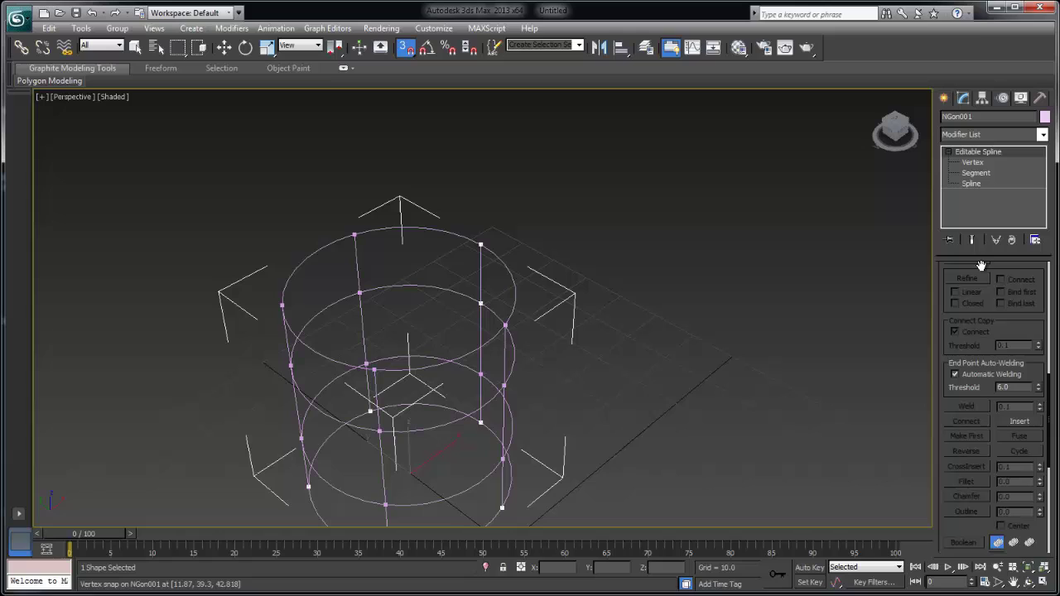
pyautogui.moveTo(941, 341); pyautogui.dragTo(937, 438)
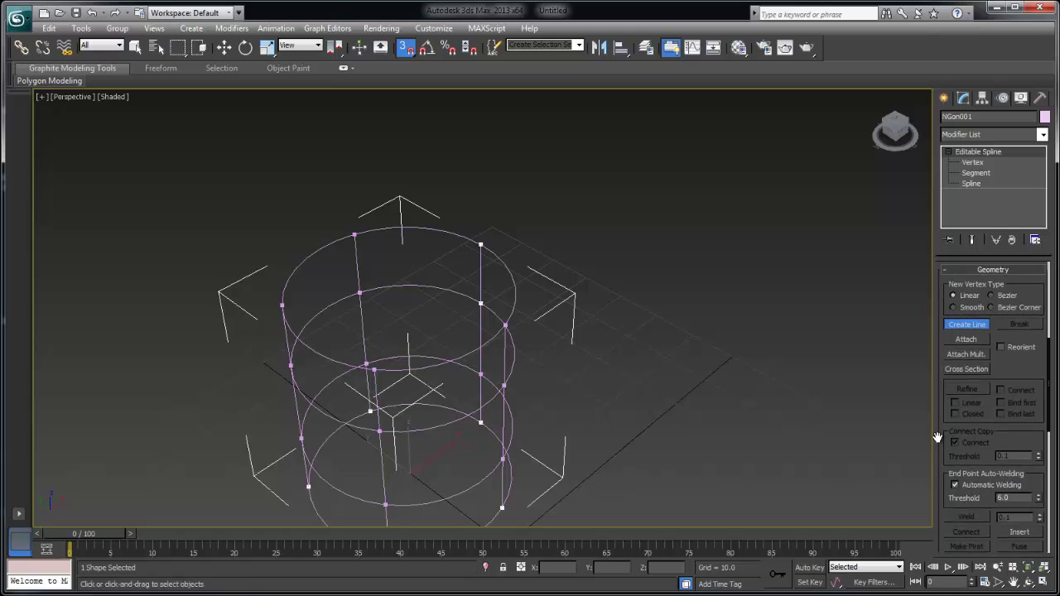
# Select all of NGon001's cage vertices and convert them to Corner type.
pyautogui.press('w')
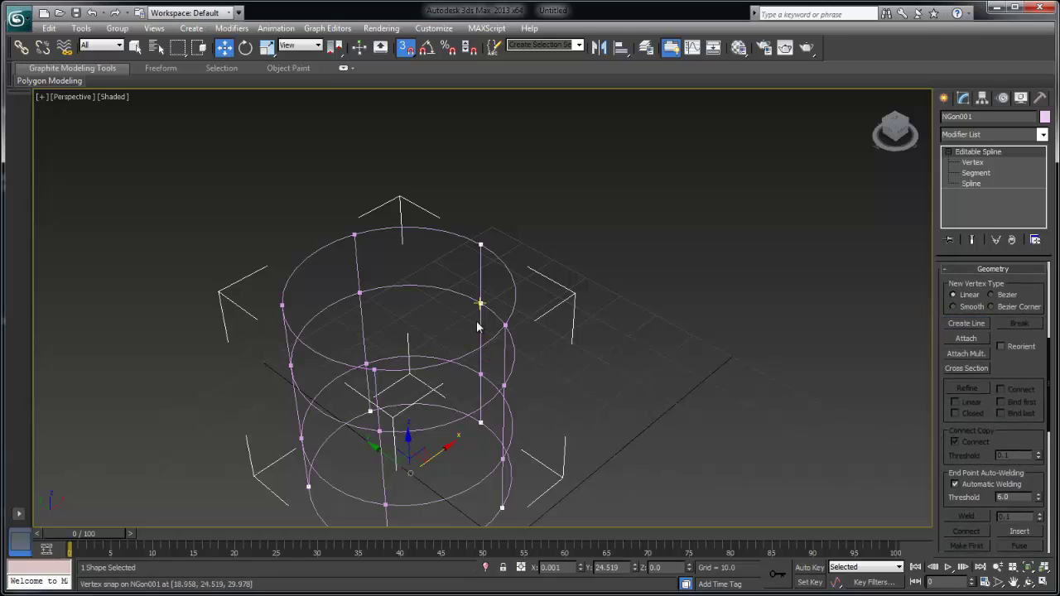
pyautogui.rightClick(475, 332)
pyautogui.click(447, 295)
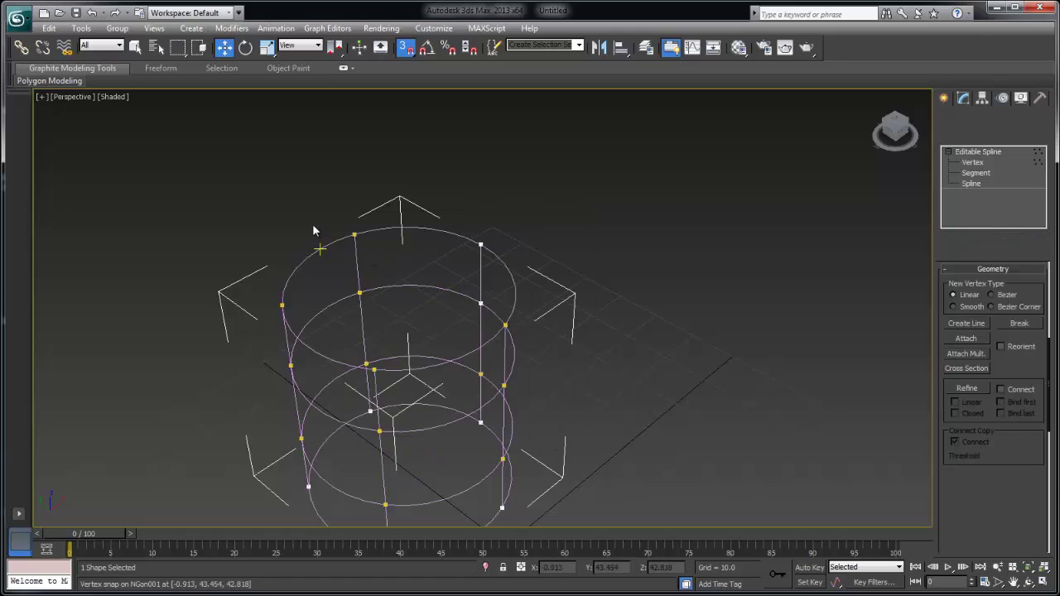
pyautogui.hotkey('ctrl', 'a')
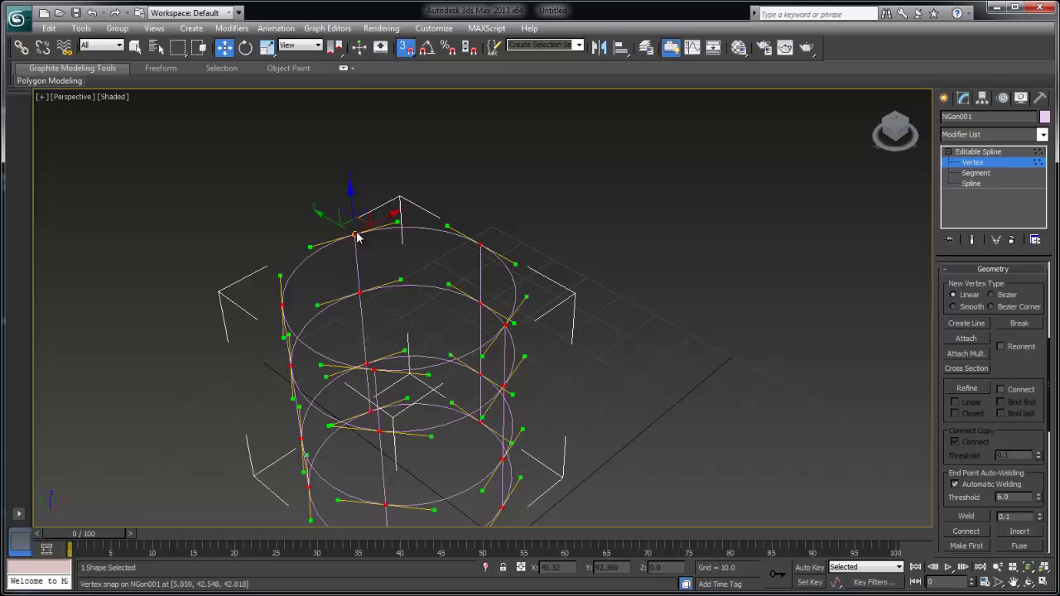
pyautogui.rightClick(353, 230)
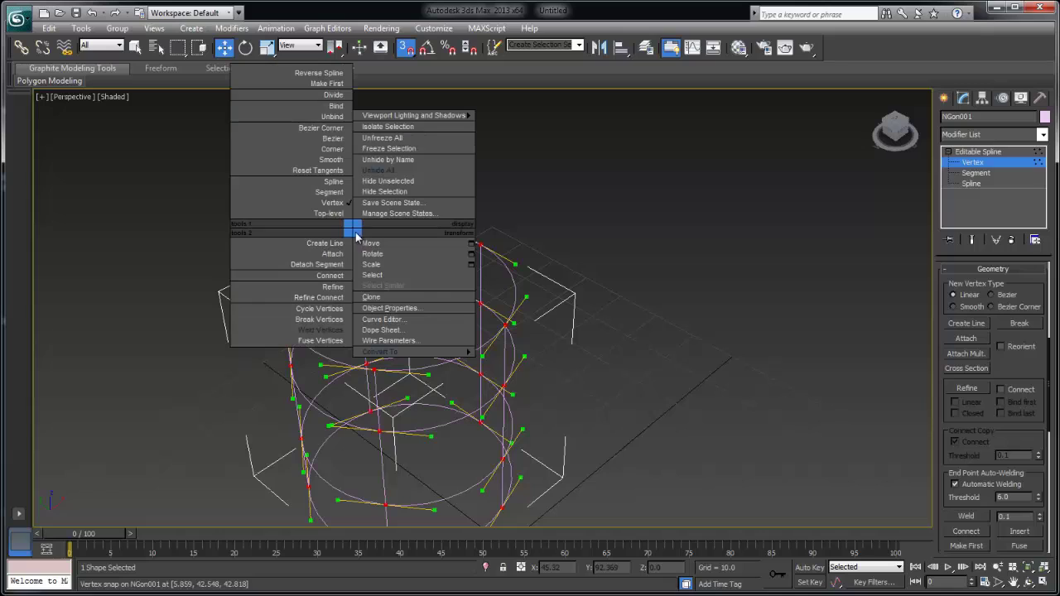
pyautogui.click(332, 160)
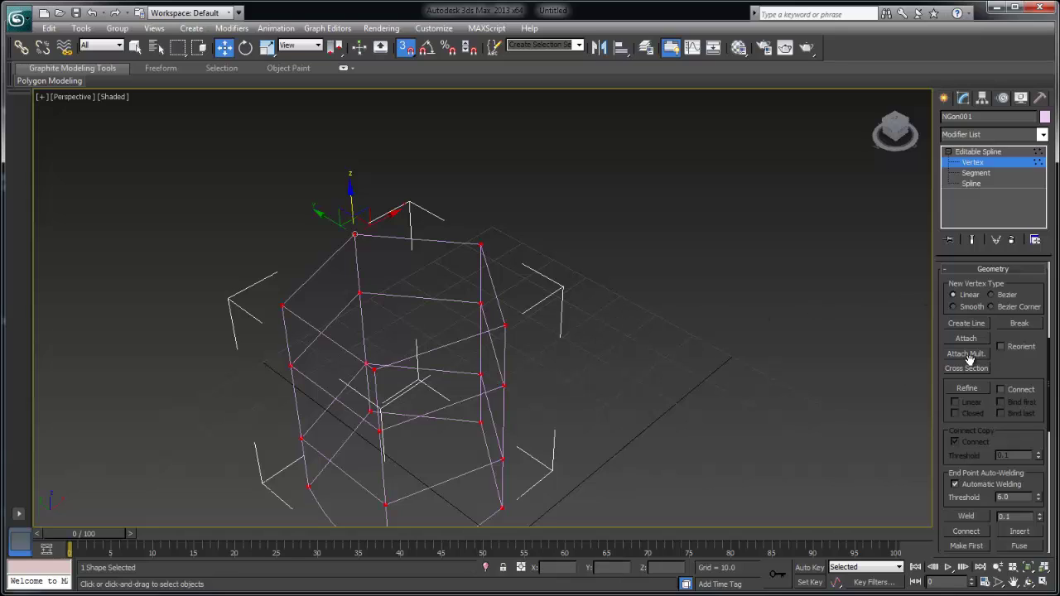
# Draw a new connecting line from a ring vertex to the cage's top vertex.
pyautogui.click(966, 323)
pyautogui.click(504, 325)
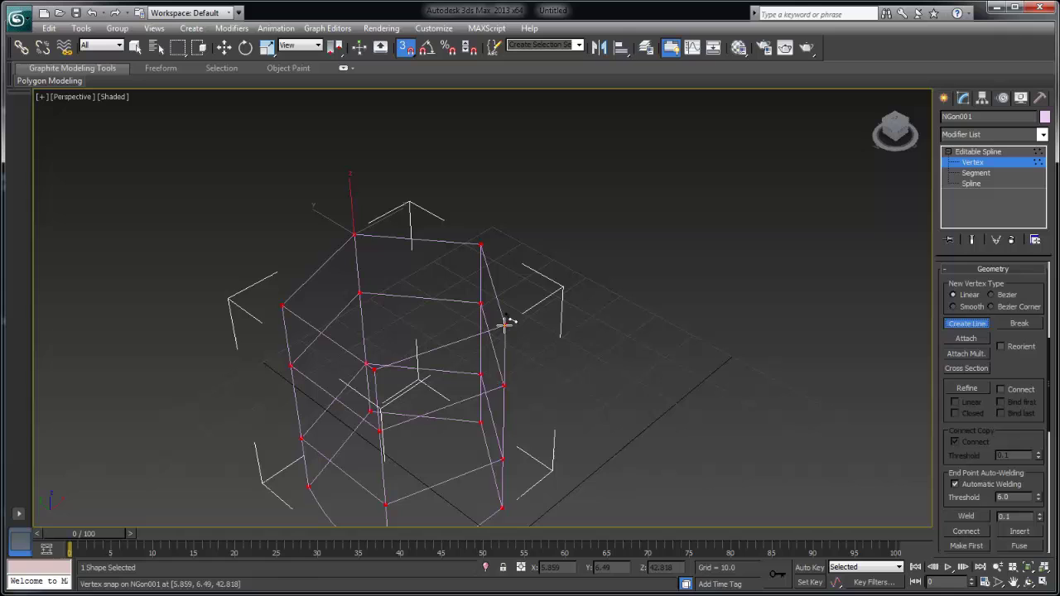
pyautogui.click(355, 235)
pyautogui.keyDown('alt'); pyautogui.moveTo(397, 251); pyautogui.dragTo(389, 329, button='middle'); pyautogui.keyUp('alt')
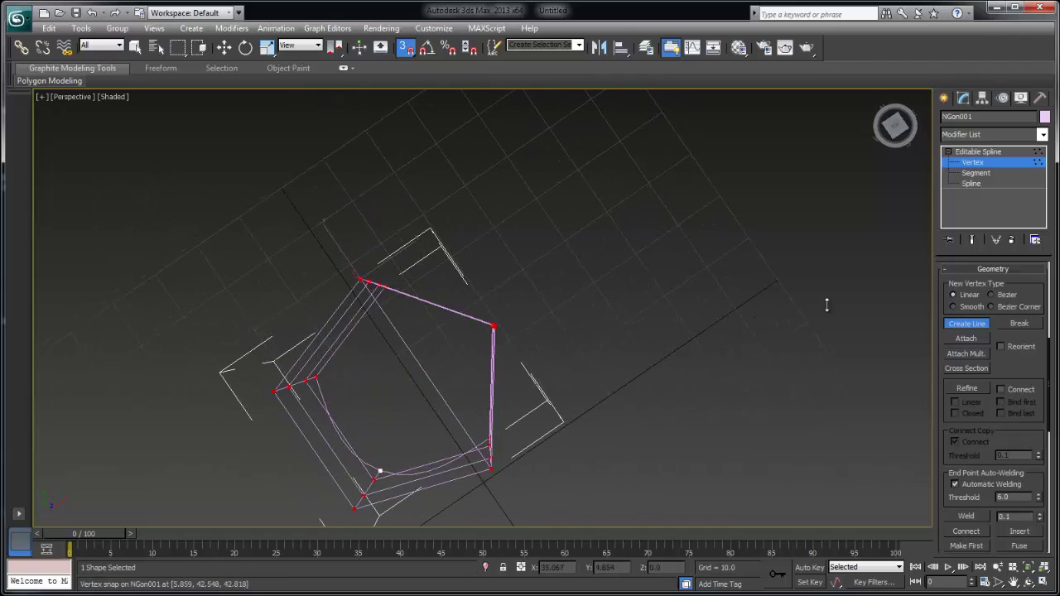
pyautogui.click(979, 153)
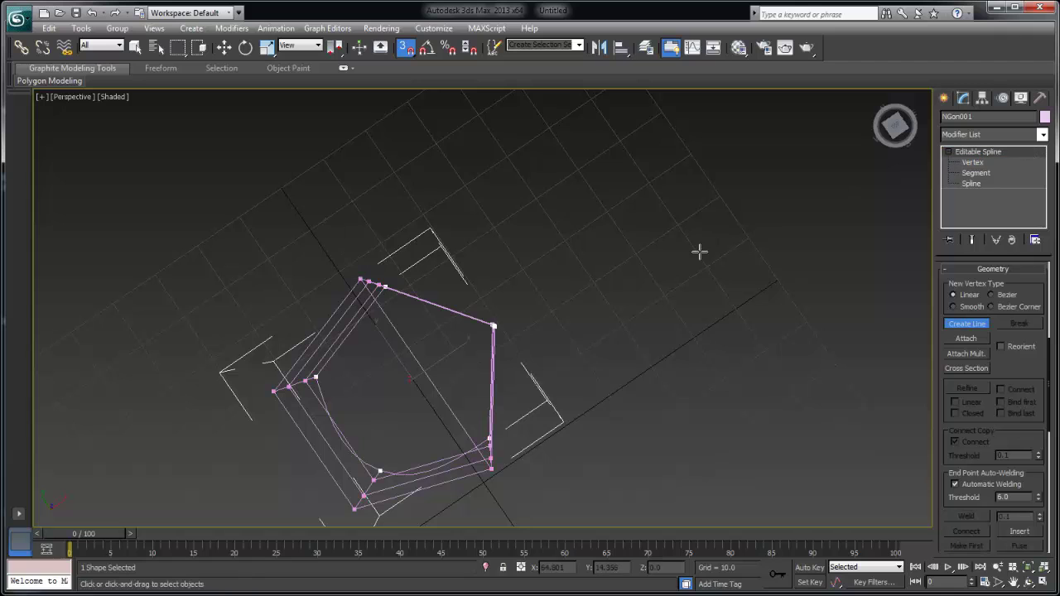
pyautogui.moveTo(619, 276)
pyautogui.keyDown('alt'); pyautogui.mouseDown(button='middle')
pyautogui.moveTo(627, 258)
pyautogui.moveTo(599, 280)
pyautogui.mouseUp(button='middle'); pyautogui.keyUp('alt')
pyautogui.click(646, 217)
pyautogui.rightClick(239, 483)
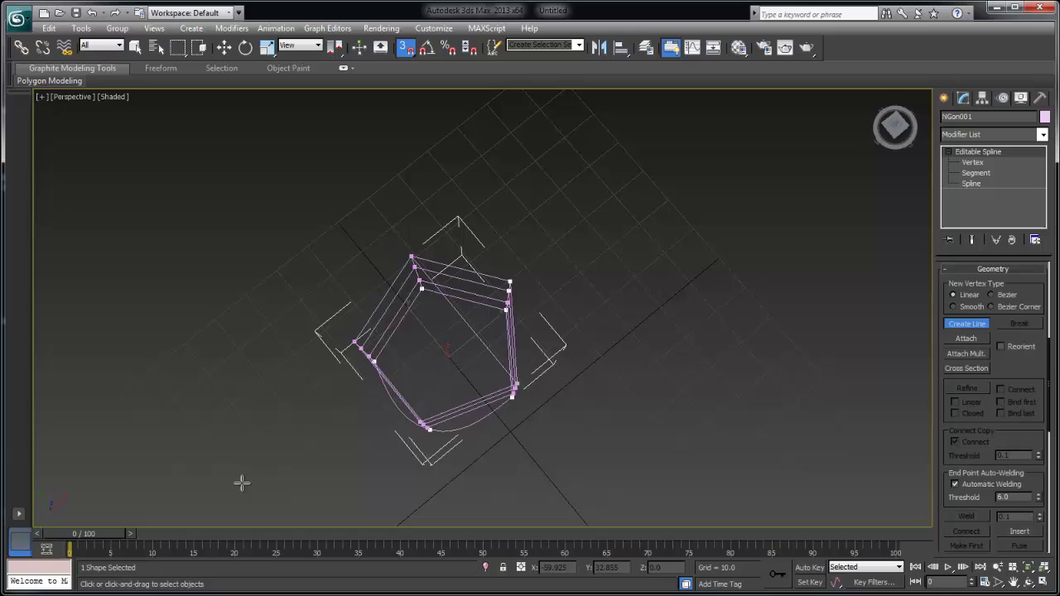
pyautogui.press('w')
# Select the vertices on the cage's right side and set them to Smooth.
pyautogui.moveTo(545, 245); pyautogui.dragTo(503, 317)
pyautogui.rightClick(504, 317)
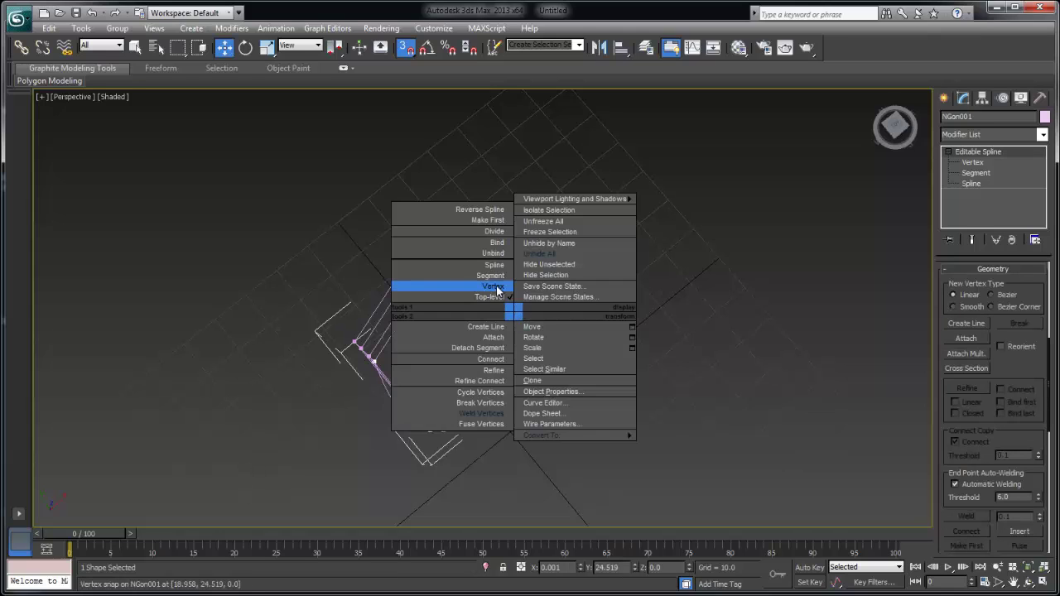
pyautogui.click(489, 287)
pyautogui.keyDown('alt'); pyautogui.moveTo(558, 360); pyautogui.dragTo(505, 330, button='middle'); pyautogui.keyUp('alt')
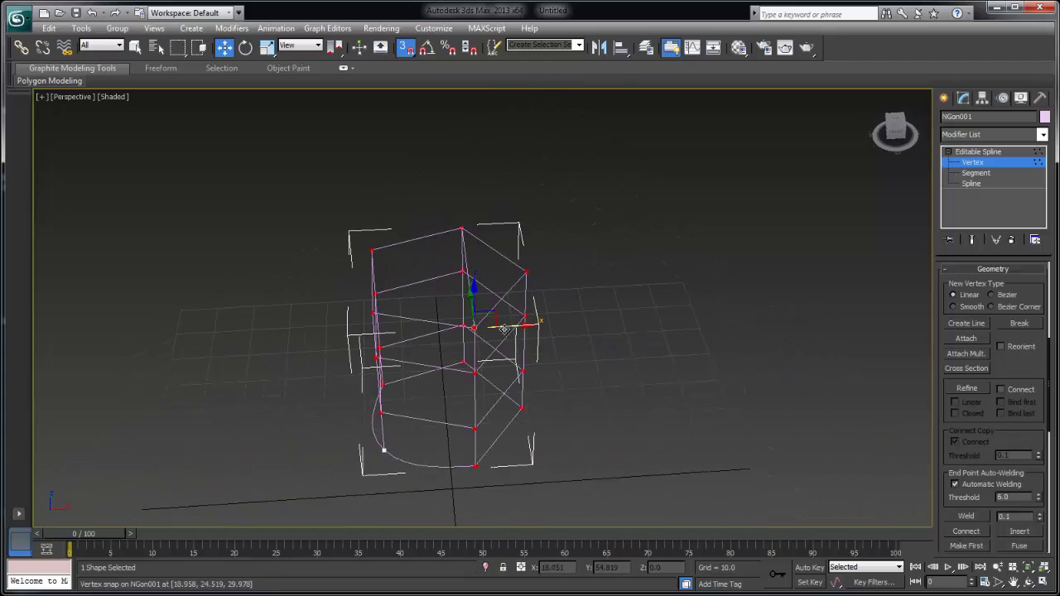
pyautogui.rightClick(505, 334)
pyautogui.click(485, 257)
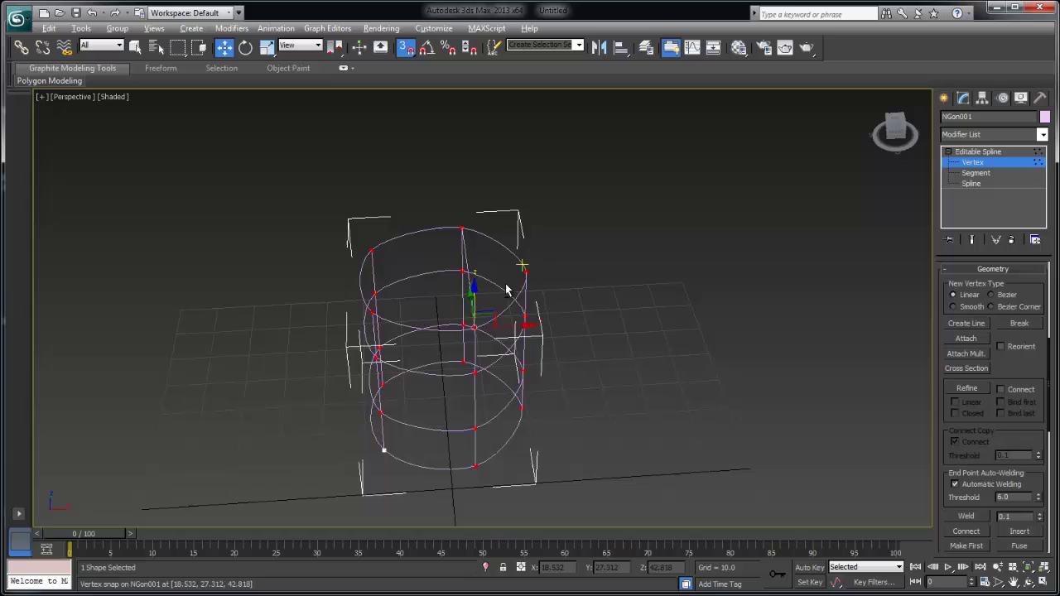
pyautogui.moveTo(509, 290)
pyautogui.keyDown('alt'); pyautogui.mouseDown(button='middle')
pyautogui.moveTo(561, 351)
pyautogui.moveTo(565, 329)
pyautogui.moveTo(535, 310)
pyautogui.moveTo(515, 272)
pyautogui.mouseUp(button='middle'); pyautogui.keyUp('alt')
# Apply a Surface modifier to skin the spline cage pink.
pyautogui.click(1013, 163)
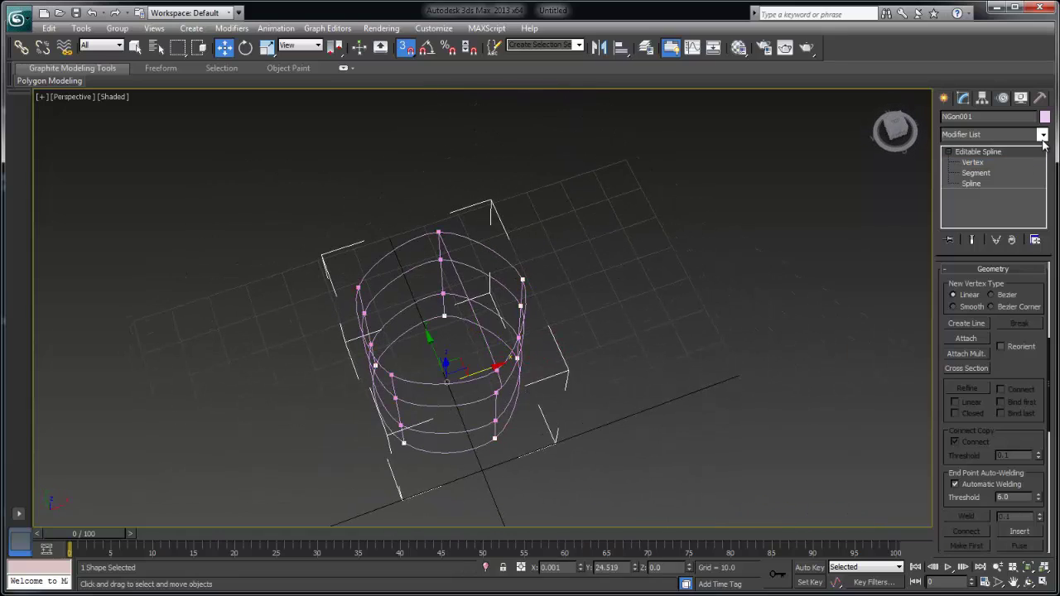
pyautogui.click(1042, 134)
pyautogui.moveTo(1045, 184); pyautogui.dragTo(1047, 537)
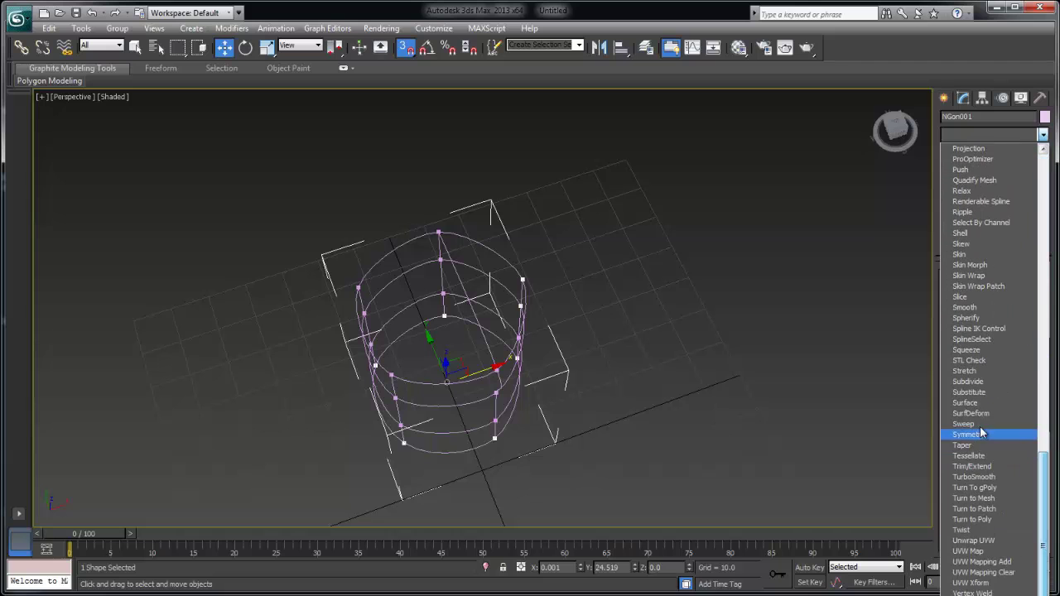
pyautogui.click(964, 403)
pyautogui.keyDown('alt'); pyautogui.moveTo(644, 402); pyautogui.dragTo(587, 338, button='middle'); pyautogui.keyUp('alt')
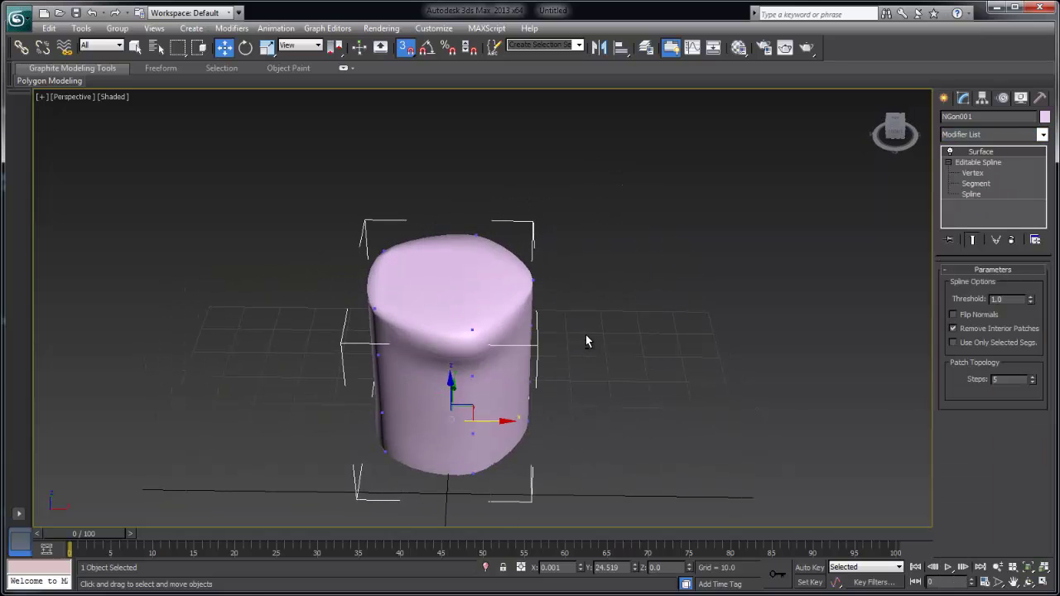
pyautogui.keyDown('alt'); pyautogui.moveTo(473, 303); pyautogui.dragTo(640, 318, button='middle'); pyautogui.keyUp('alt')
# At Vertex level, pull a top-ring vertex up and outward into a flare.
pyautogui.click(972, 172)
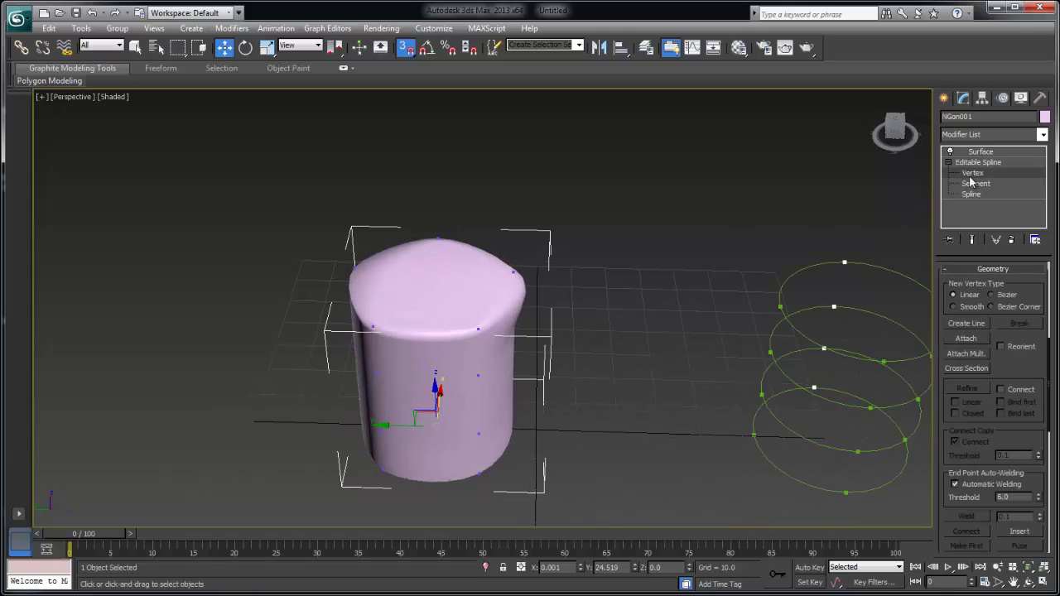
pyautogui.click(512, 271)
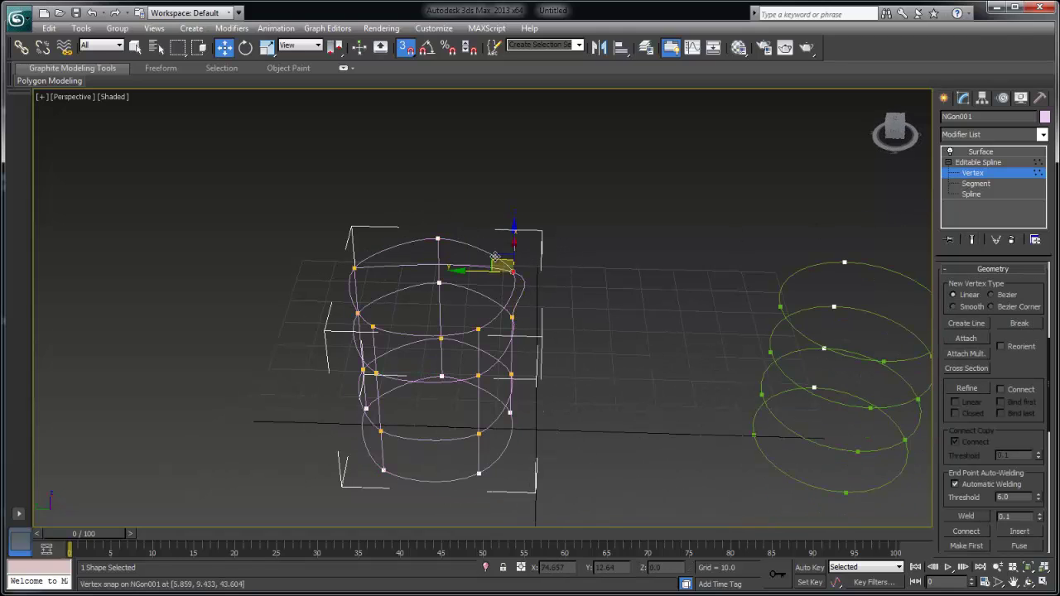
pyautogui.keyDown('alt'); pyautogui.moveTo(511, 289); pyautogui.dragTo(505, 263, button='middle'); pyautogui.keyUp('alt')
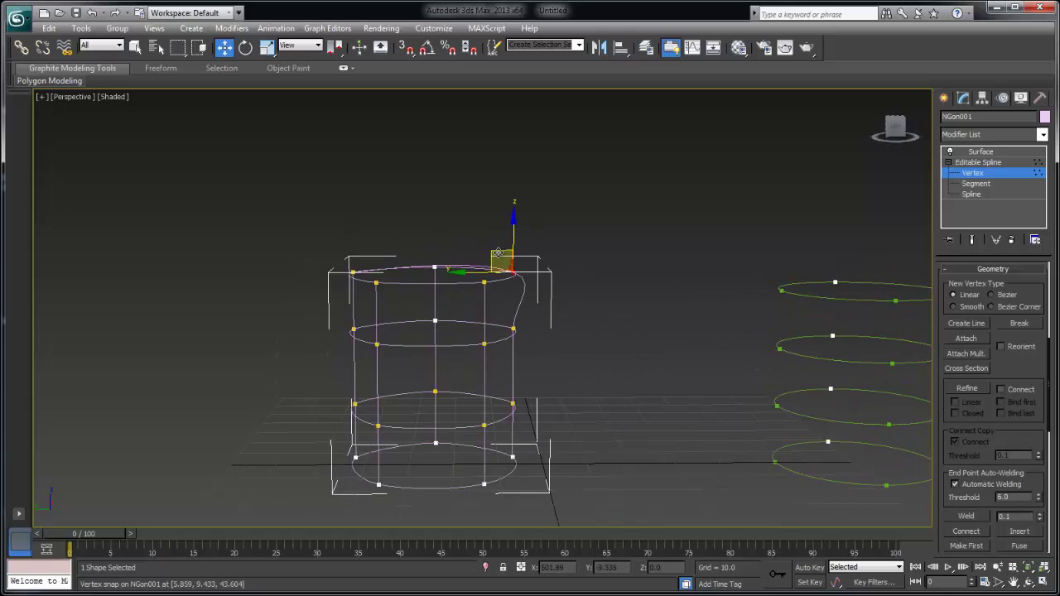
pyautogui.moveTo(502, 256); pyautogui.dragTo(537, 217)
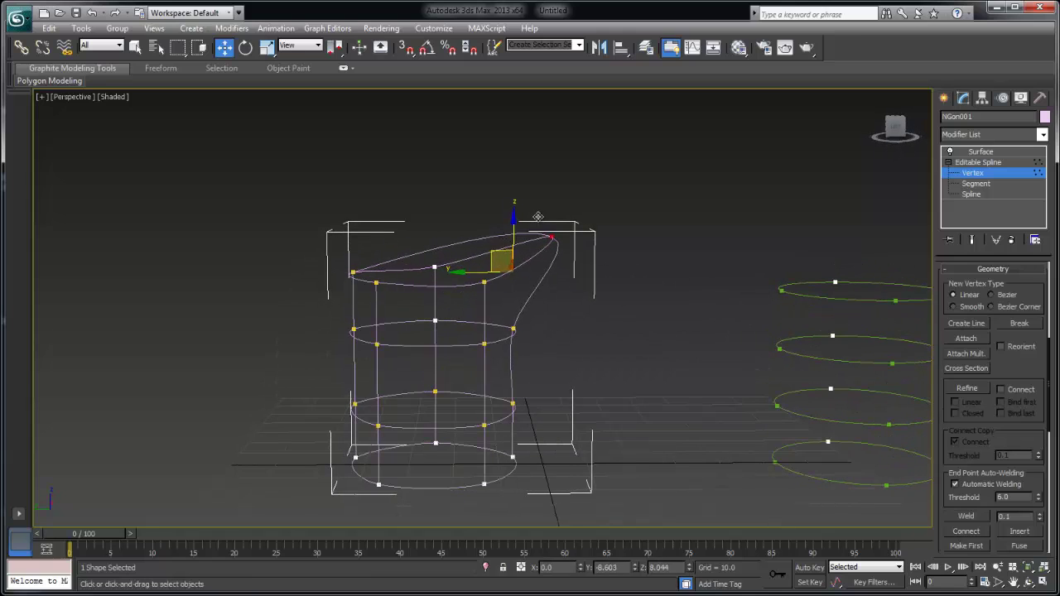
# With Show End Result on, move a second-ring vertex and a right-edge vertex sideways.
pyautogui.click(974, 239)
pyautogui.click(511, 328)
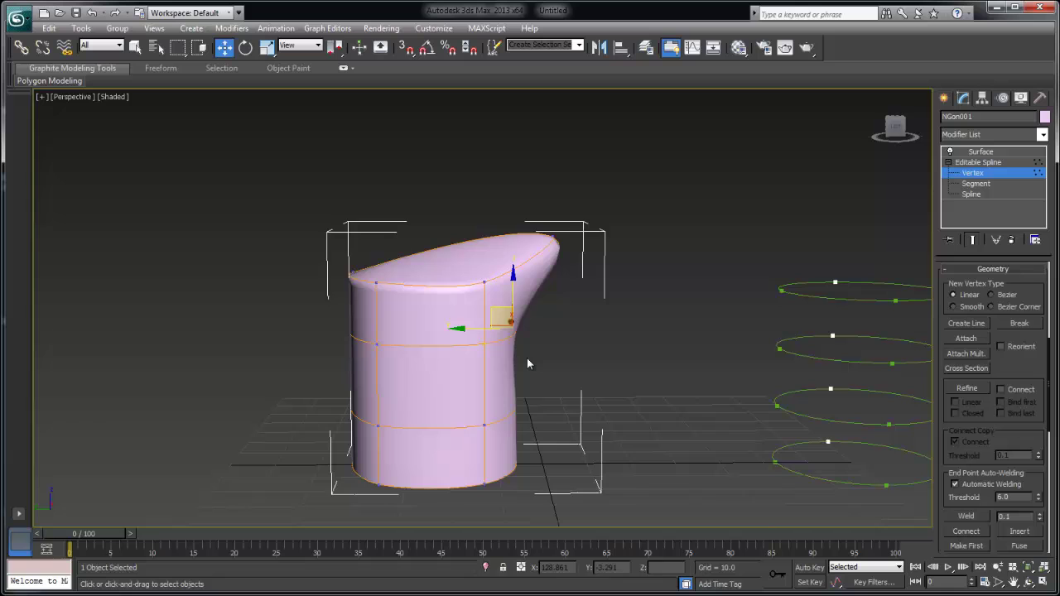
pyautogui.moveTo(498, 308); pyautogui.dragTo(527, 318)
pyautogui.keyDown('alt'); pyautogui.moveTo(527, 318); pyautogui.dragTo(647, 336, button='middle'); pyautogui.keyUp('alt')
pyautogui.click(659, 300)
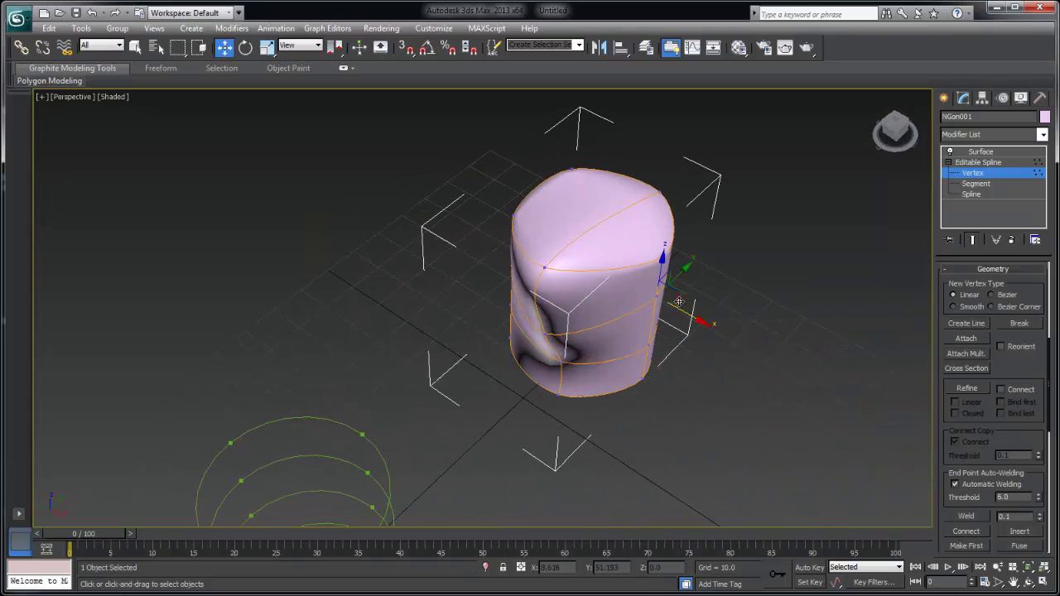
pyautogui.moveTo(693, 318); pyautogui.dragTo(710, 332)
pyautogui.keyDown('alt'); pyautogui.moveTo(710, 332); pyautogui.dragTo(572, 356, button='middle'); pyautogui.keyUp('alt')
# Add a TurboSmooth modifier to the pink surface.
pyautogui.click(1041, 135)
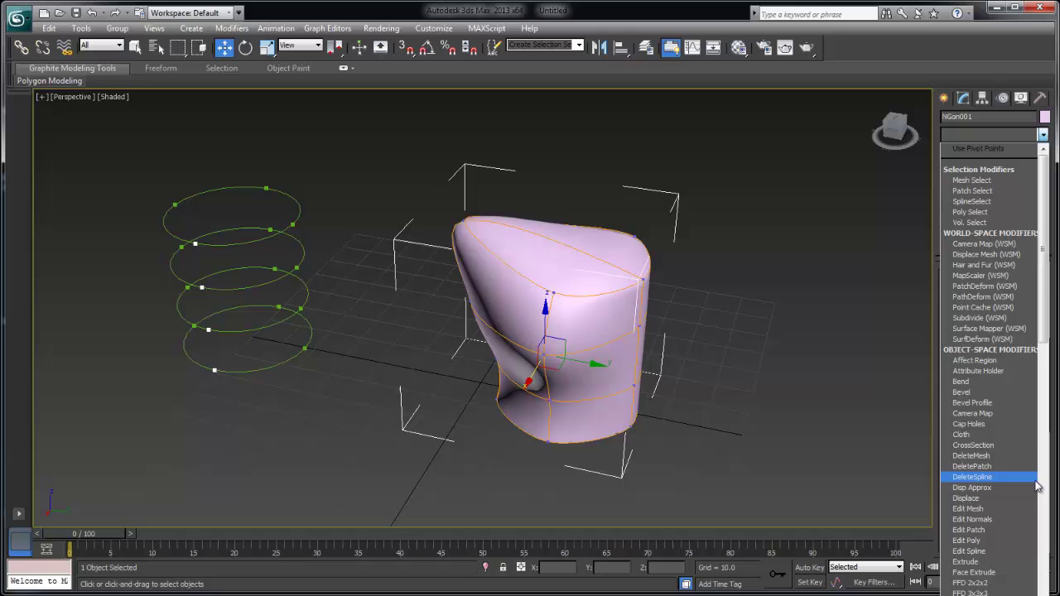
pyautogui.moveTo(1048, 271); pyautogui.dragTo(1047, 489)
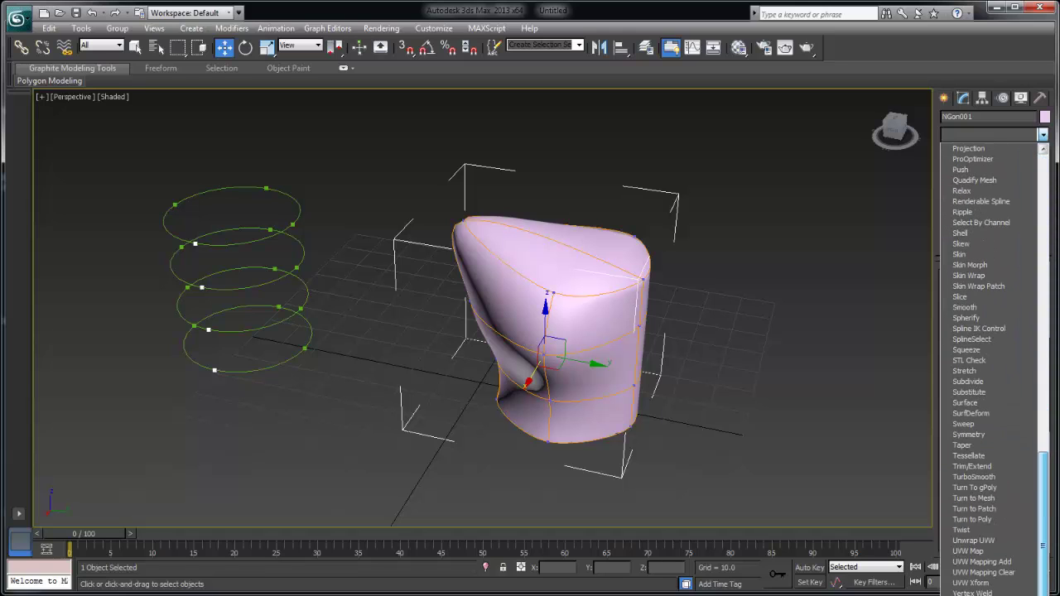
pyautogui.click(1003, 478)
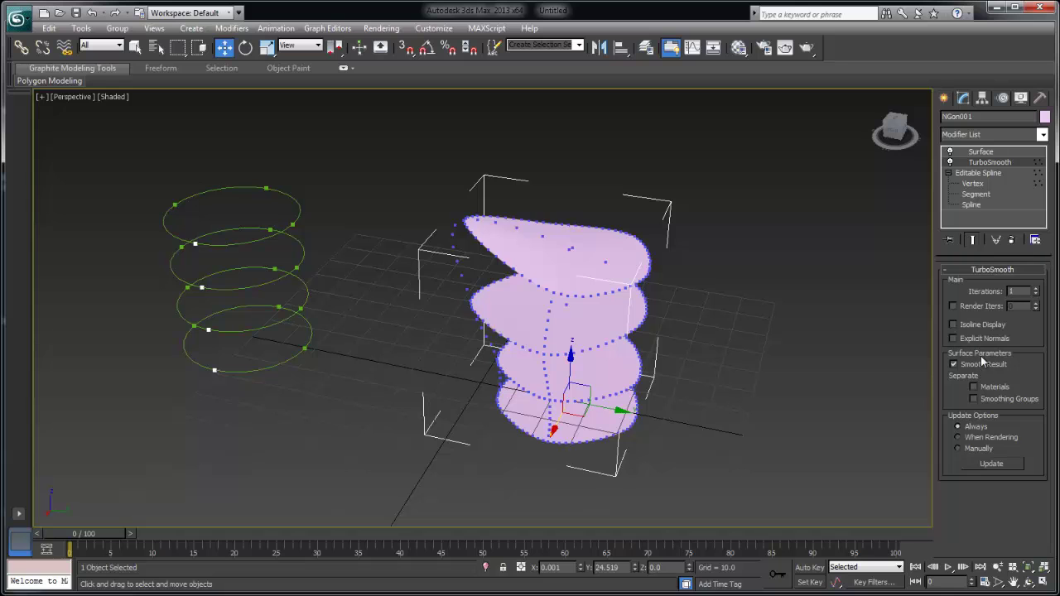
pyautogui.keyDown('alt'); pyautogui.moveTo(695, 371); pyautogui.dragTo(726, 326, button='middle'); pyautogui.keyUp('alt')
pyautogui.keyDown('alt'); pyautogui.moveTo(585, 282); pyautogui.dragTo(843, 288, button='middle'); pyautogui.keyUp('alt')
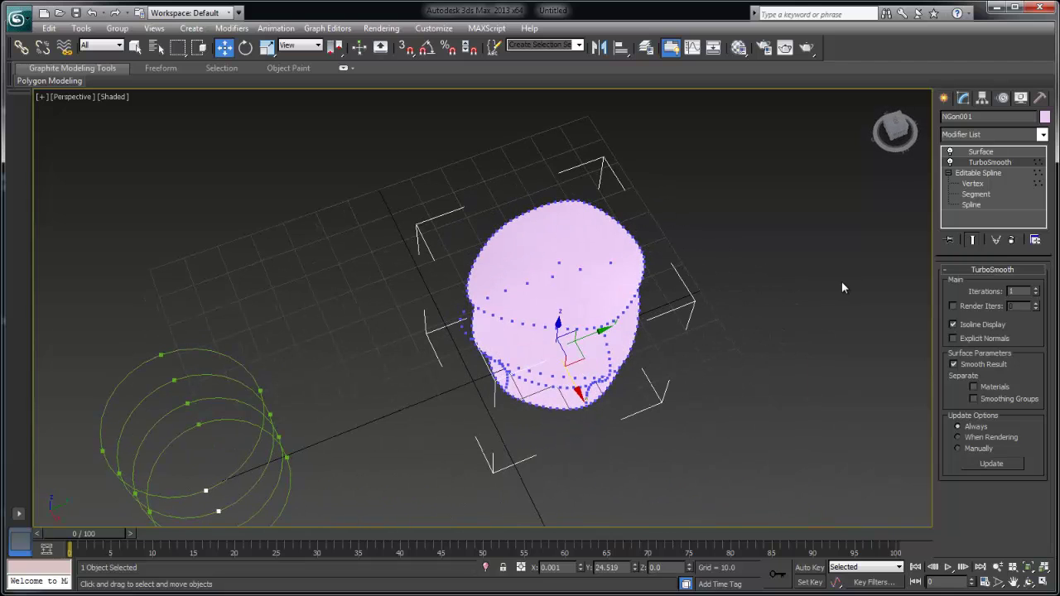
# Reorder the stack so Surface sits below TurboSmooth, then select TurboSmooth.
pyautogui.click(982, 153)
pyautogui.click(975, 240)
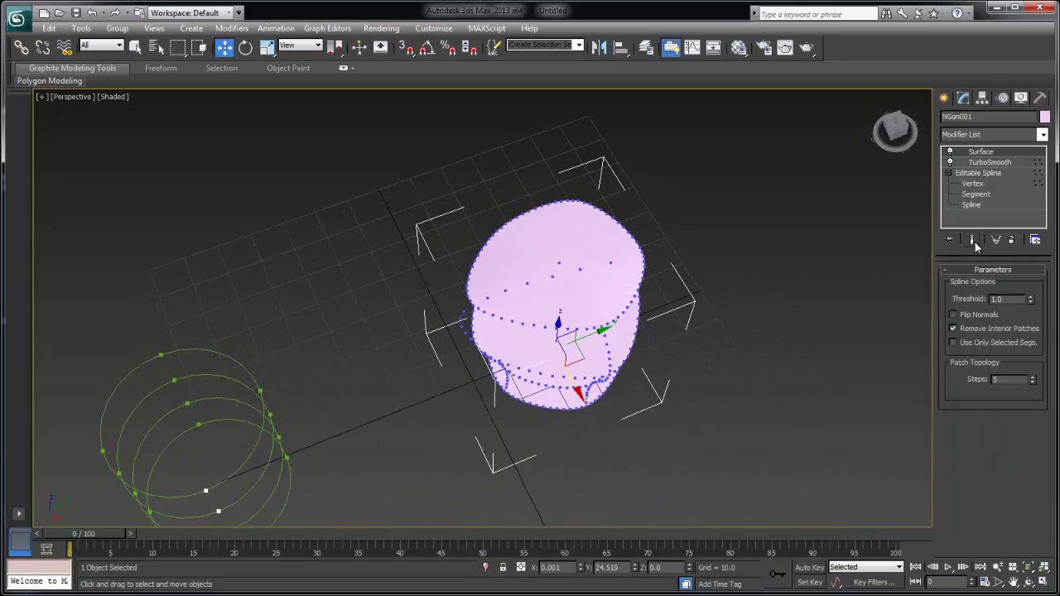
pyautogui.click(984, 180)
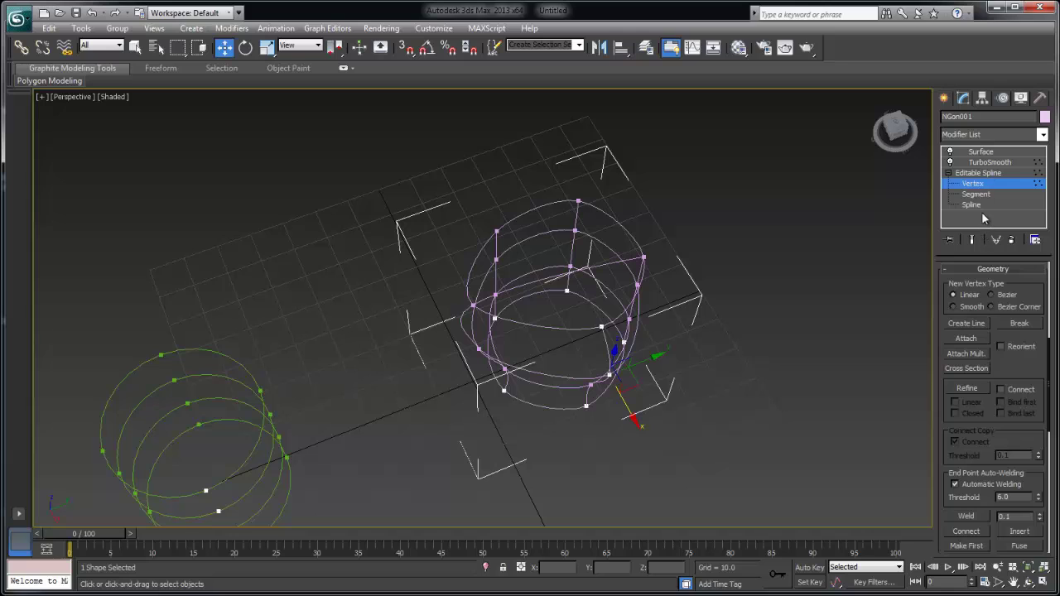
pyautogui.click(983, 181)
pyautogui.click(987, 162)
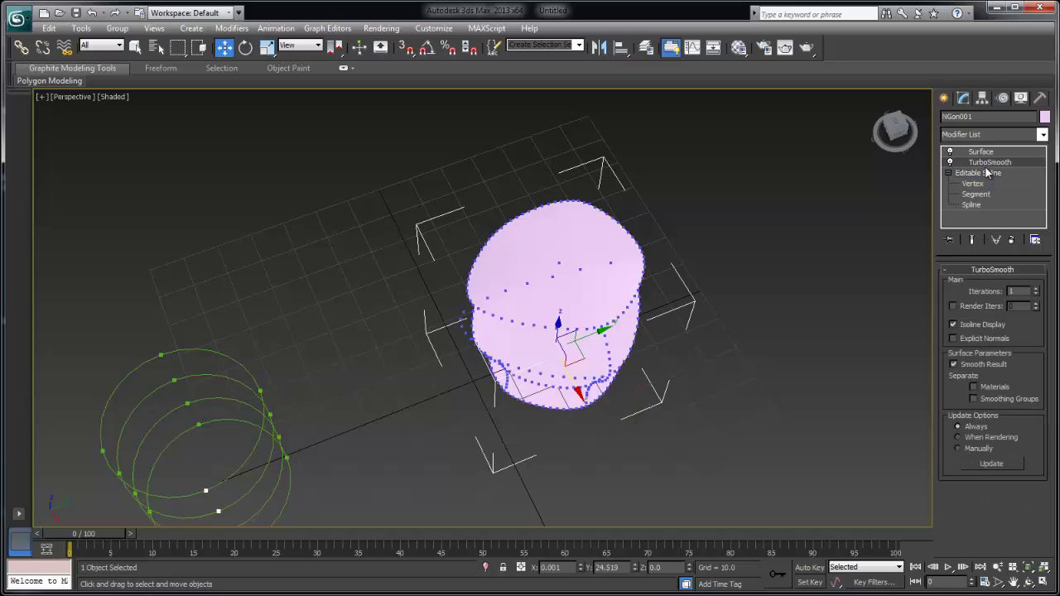
pyautogui.moveTo(981, 152); pyautogui.dragTo(988, 174)
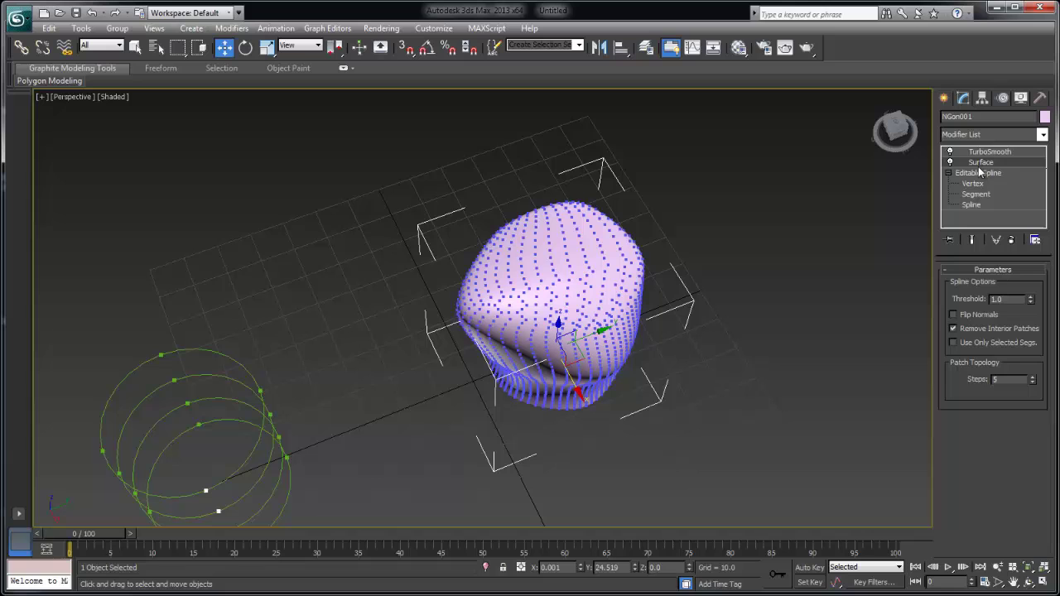
pyautogui.click(988, 152)
# Disable Vertex Ticks in NGon001's Object Properties and switch the viewport to Edged Faces.
pyautogui.keyDown('alt'); pyautogui.moveTo(758, 341); pyautogui.dragTo(828, 299, button='middle'); pyautogui.keyUp('alt')
pyautogui.rightClick(563, 325)
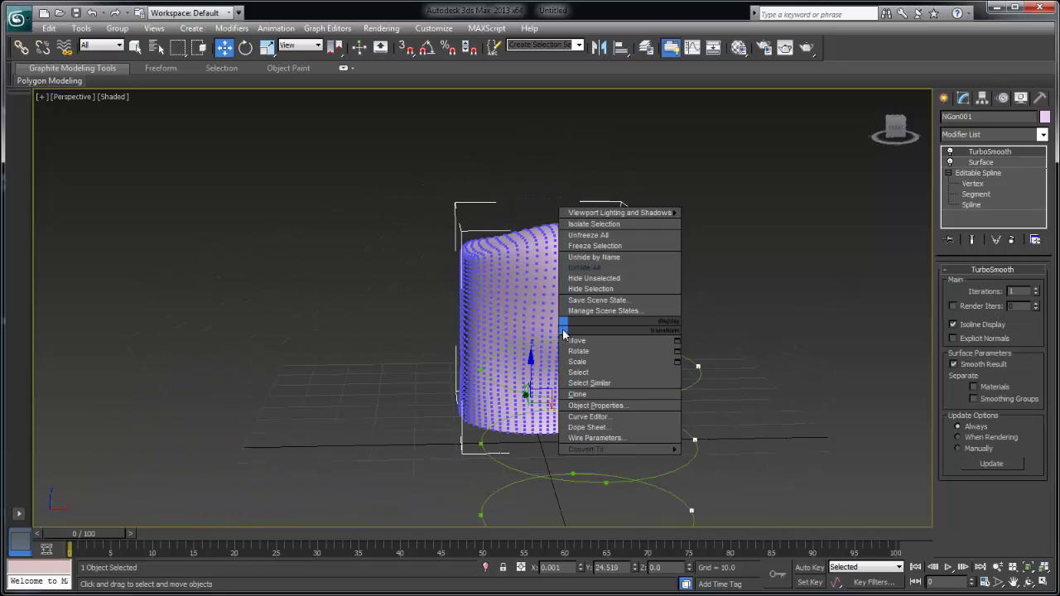
pyautogui.moveTo(603, 449)
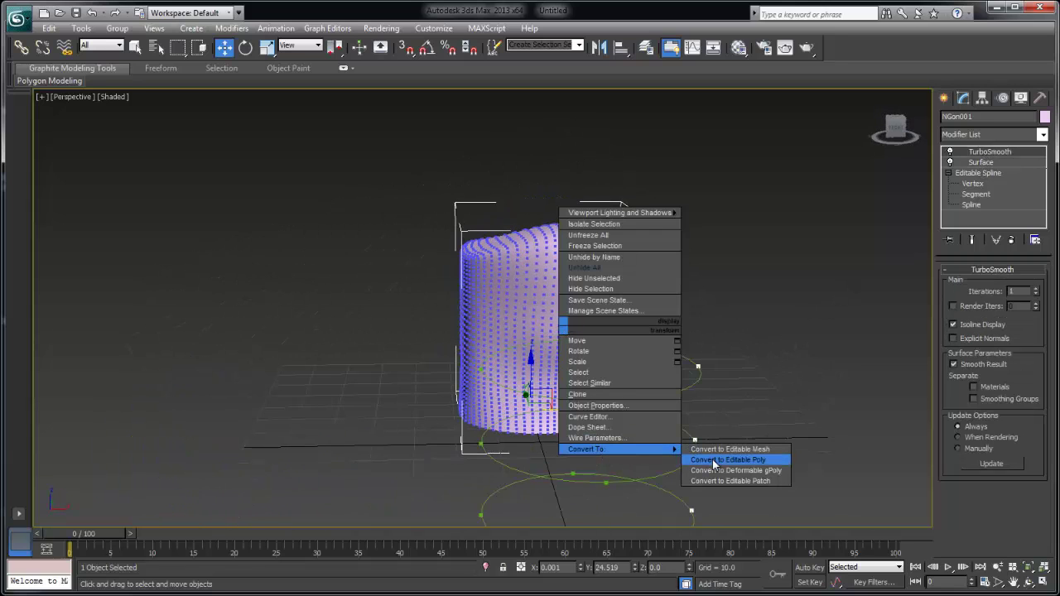
pyautogui.click(629, 406)
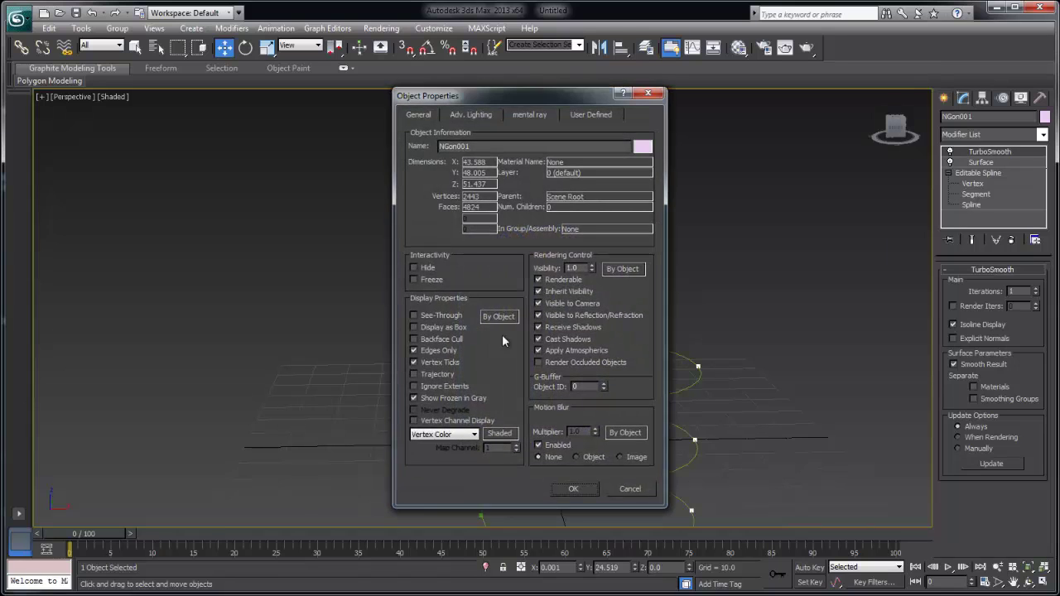
pyautogui.click(447, 362)
pyautogui.click(574, 489)
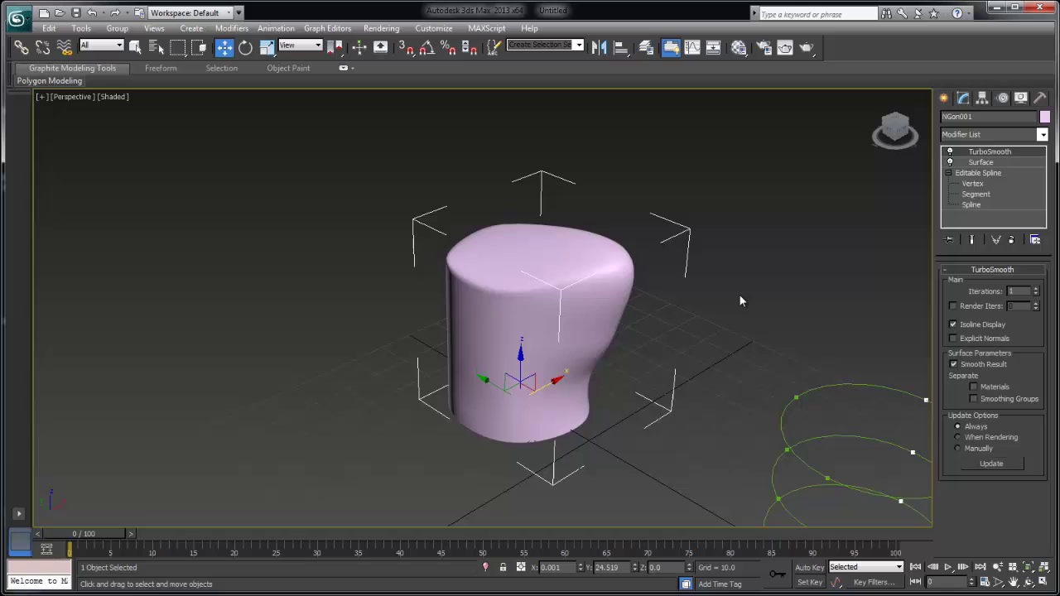
pyautogui.press('F4')
# Return to the Editable Spline's Vertex level with Show End Result enabled.
pyautogui.keyDown('alt'); pyautogui.moveTo(657, 329); pyautogui.dragTo(829, 284, button='middle'); pyautogui.keyUp('alt')
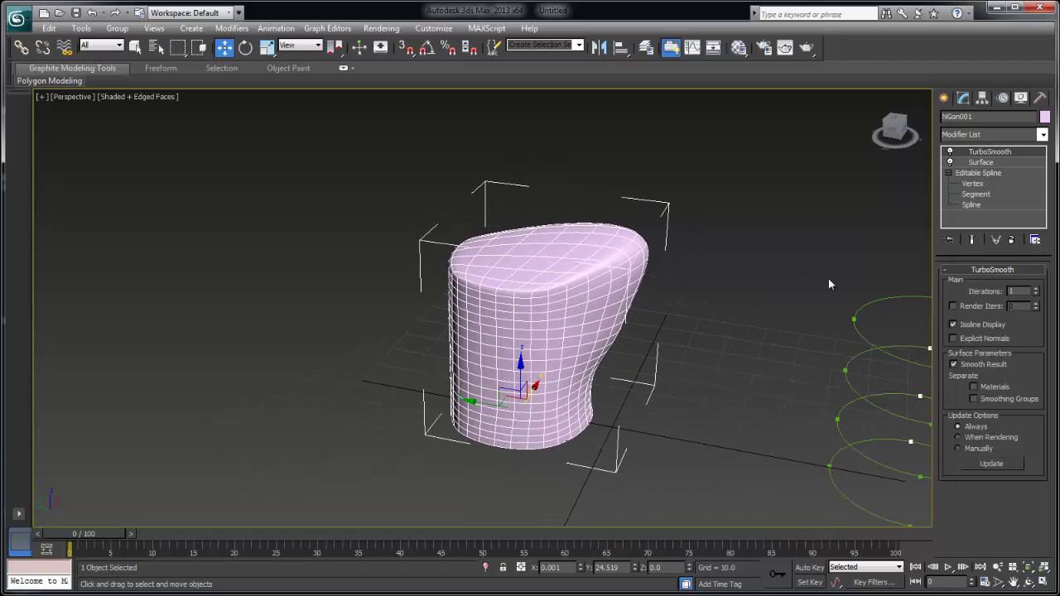
pyautogui.click(983, 172)
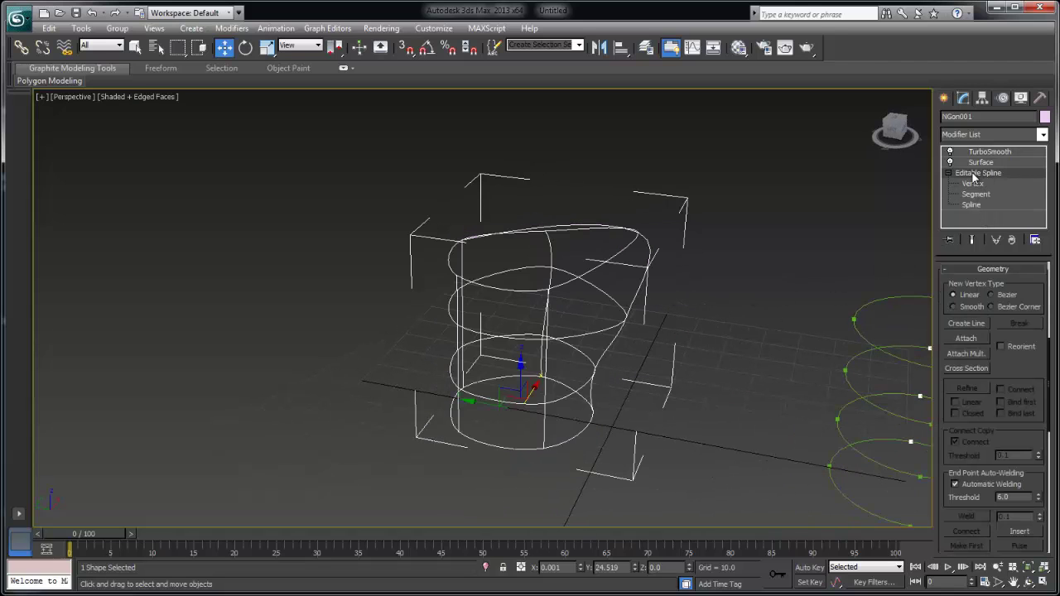
pyautogui.click(973, 184)
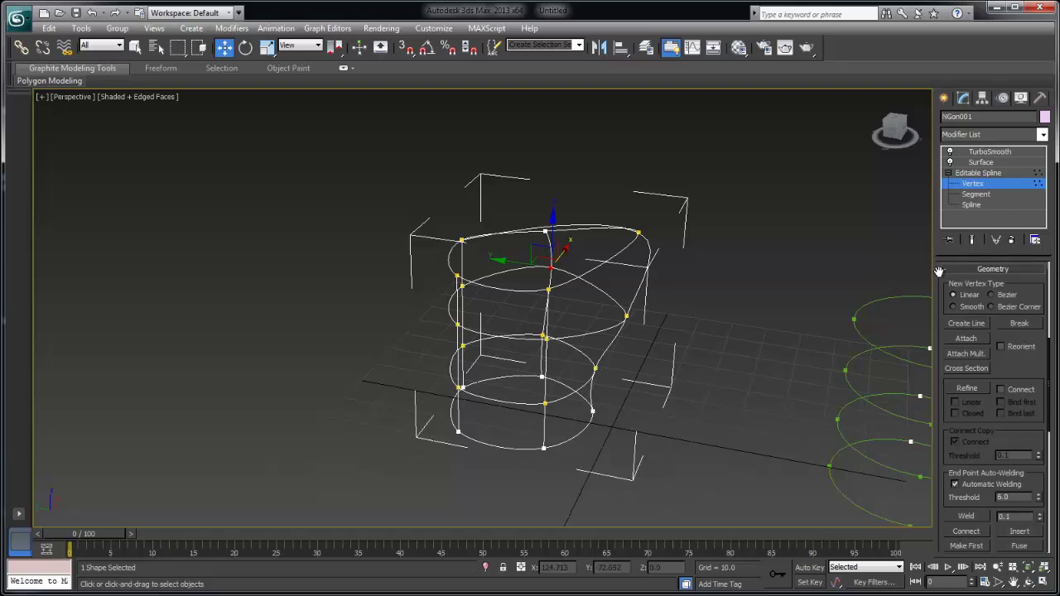
pyautogui.click(972, 240)
pyautogui.keyDown('alt'); pyautogui.moveTo(688, 323); pyautogui.dragTo(724, 318, button='middle'); pyautogui.keyUp('alt')
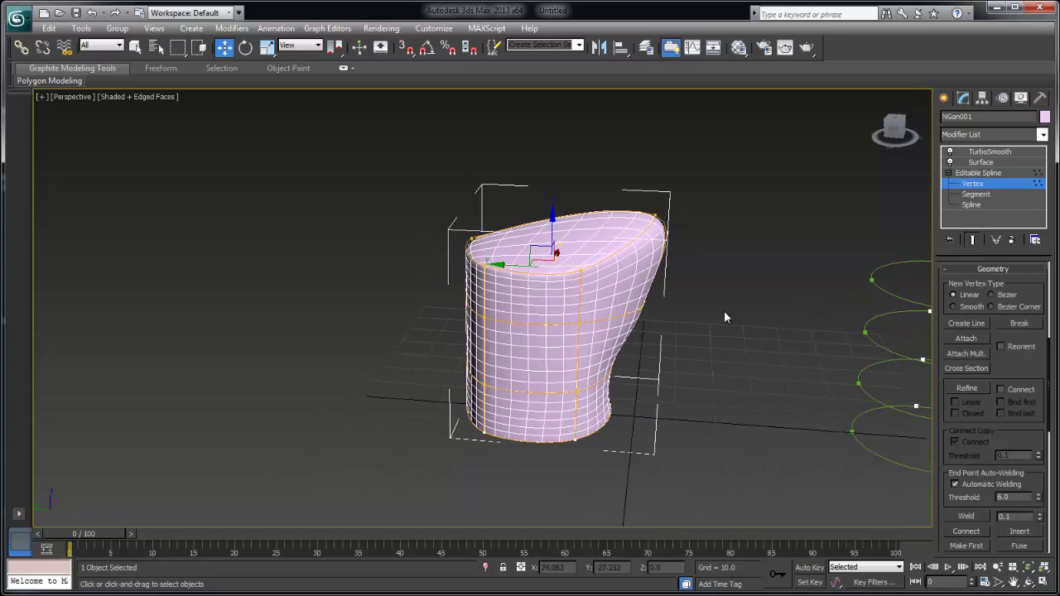
# Pull a right-side cage vertex outward to bulge the stool's upper right.
pyautogui.click(644, 307)
pyautogui.moveTo(643, 287); pyautogui.dragTo(664, 290)
pyautogui.click(623, 382)
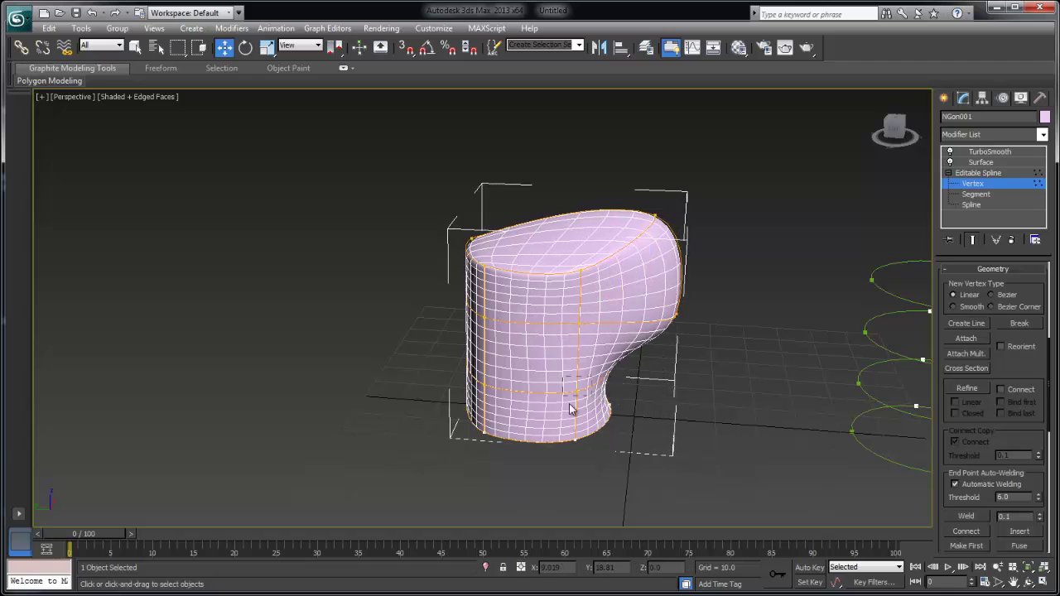
pyautogui.click(585, 389)
pyautogui.keyDown('alt'); pyautogui.moveTo(584, 389); pyautogui.dragTo(538, 390, button='middle'); pyautogui.keyUp('alt')
pyautogui.keyDown('alt'); pyautogui.moveTo(594, 370); pyautogui.dragTo(575, 317, button='middle'); pyautogui.keyUp('alt')
pyautogui.scroll(3, 572, 310)
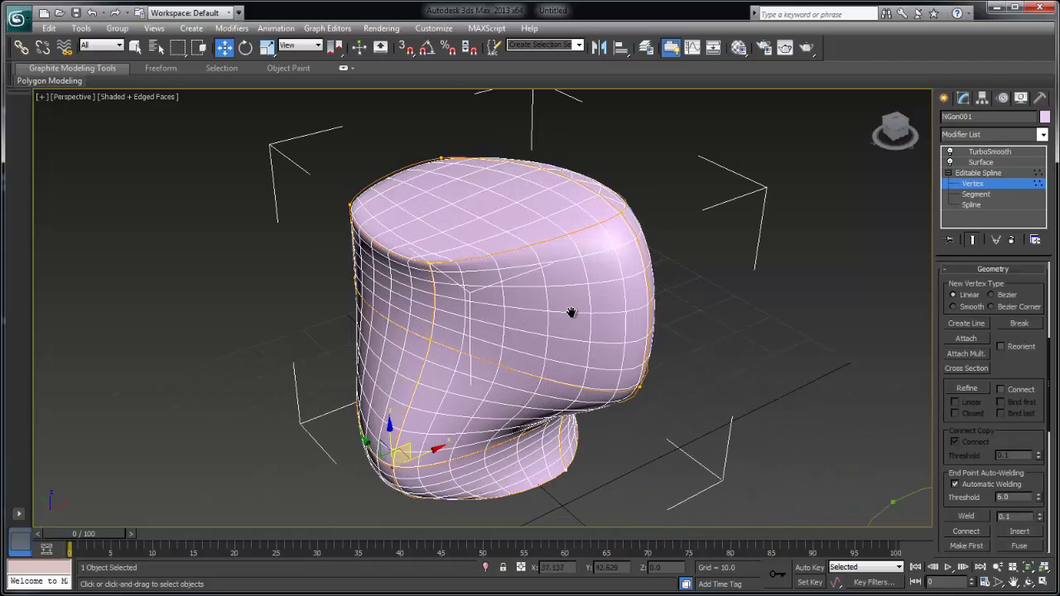
pyautogui.scroll(-2, 561, 313)
pyautogui.scroll(1, 568, 315)
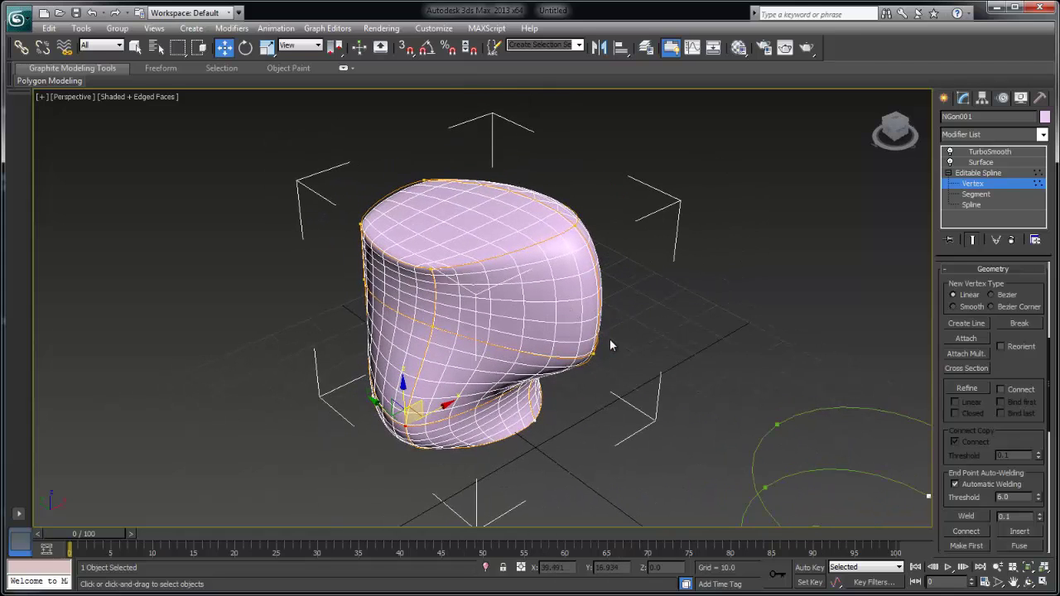